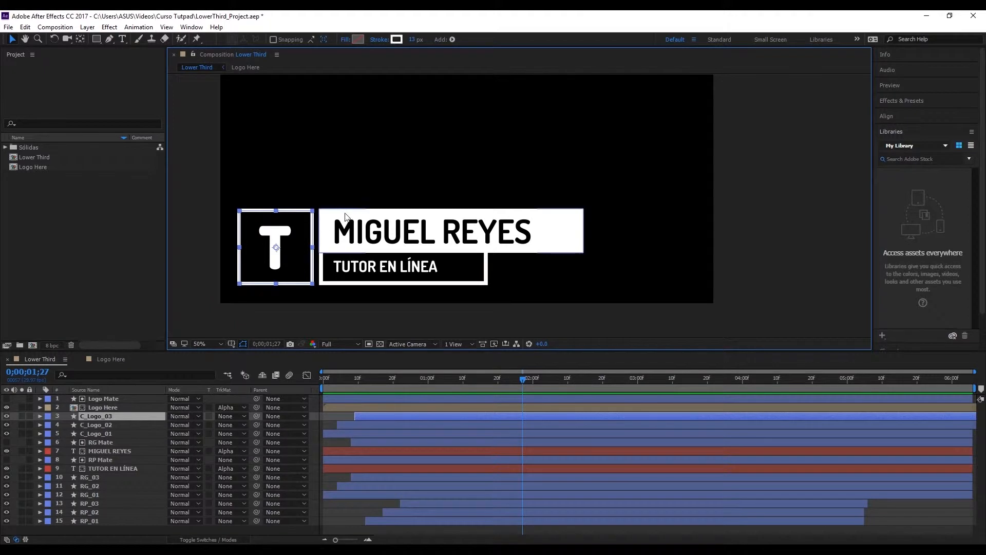
Step: Start a new composition and name it Lower Third Project
click(113, 250)
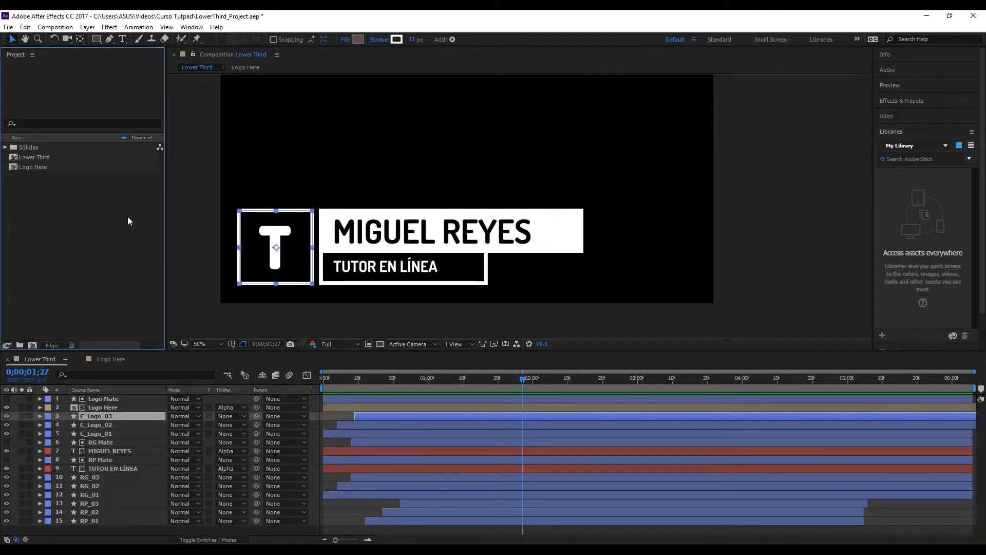
right_click(78, 212)
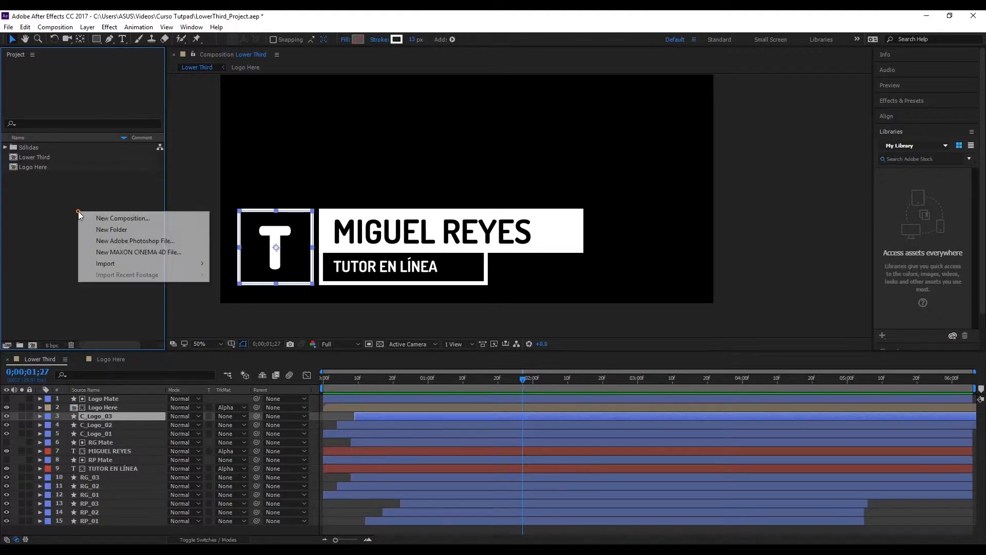
click(103, 218)
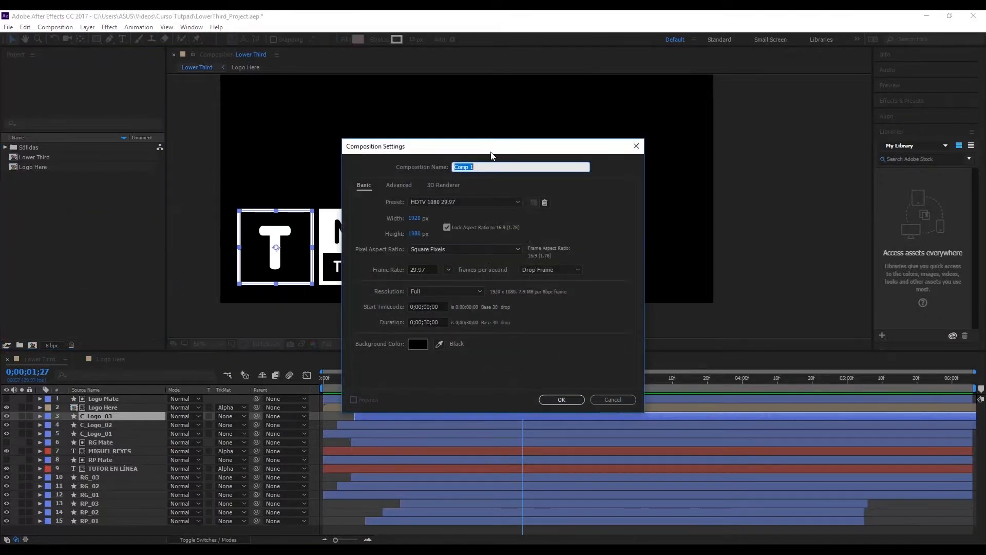
text(Low)
text(e)
key(BackSpace)
text(wer Third Project)
Step: Set the new composition's duration to 0;00;06;10 and create it
click(431, 269)
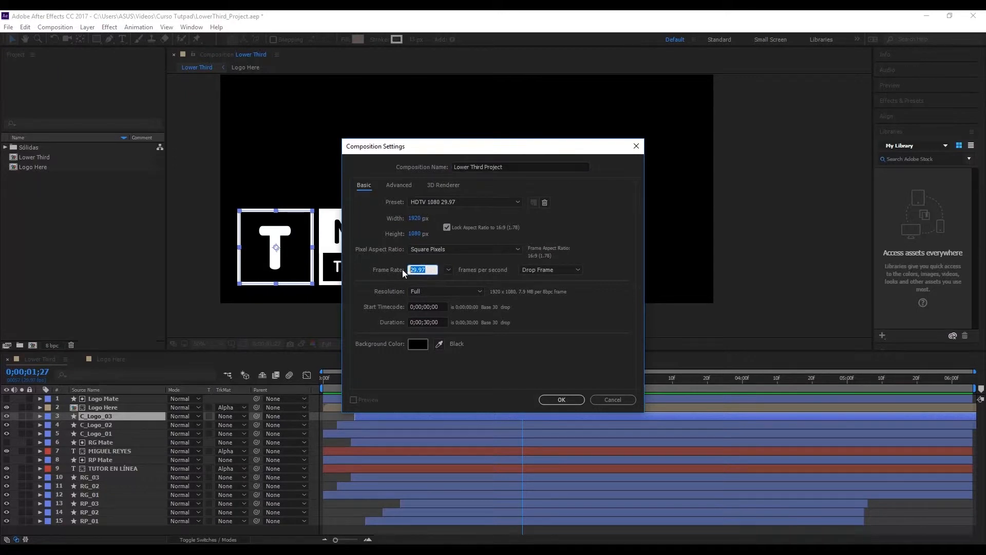
click(430, 322)
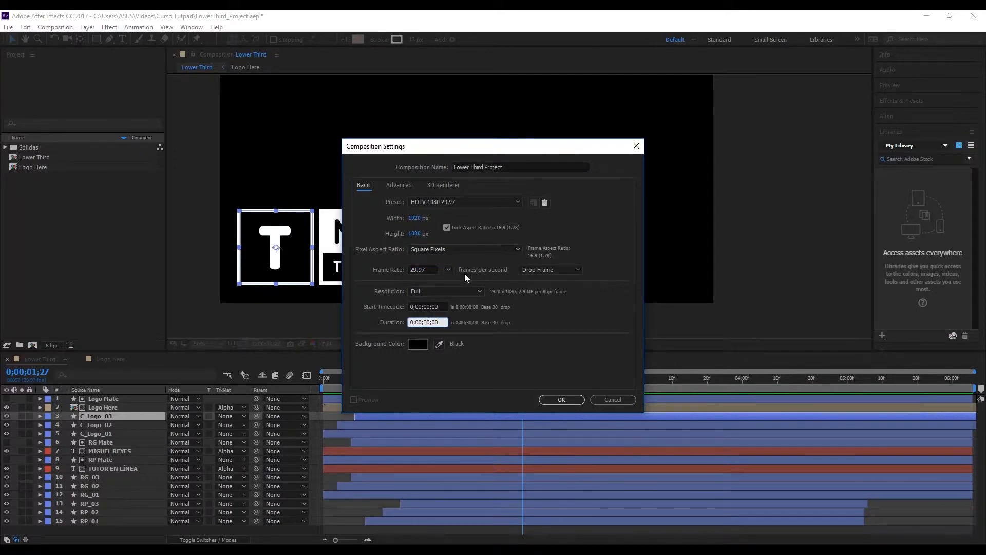
key(BackSpace)
key(BackSpace)
text(06;10)
click(568, 401)
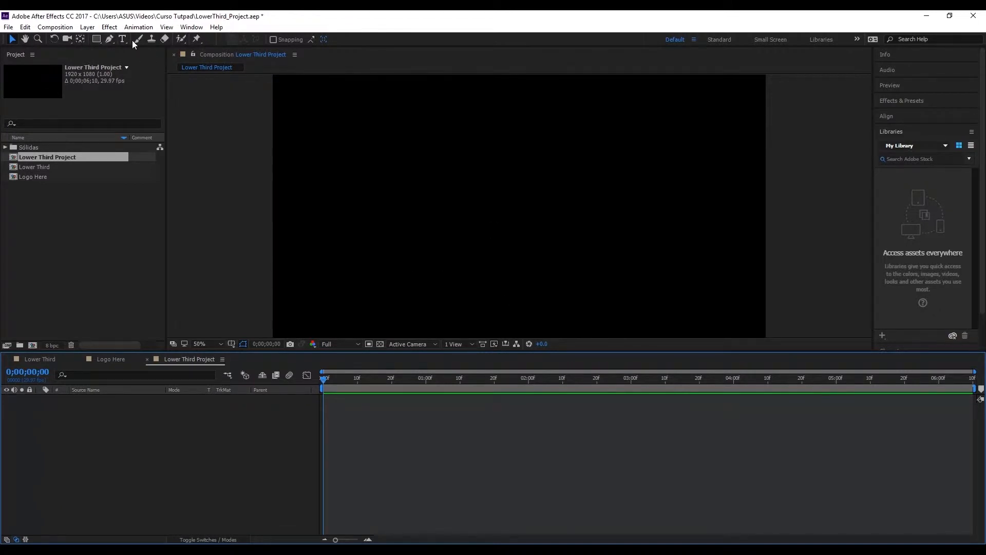
Step: Add a rectangle shape layer that fills the whole composition frame
click(25, 39)
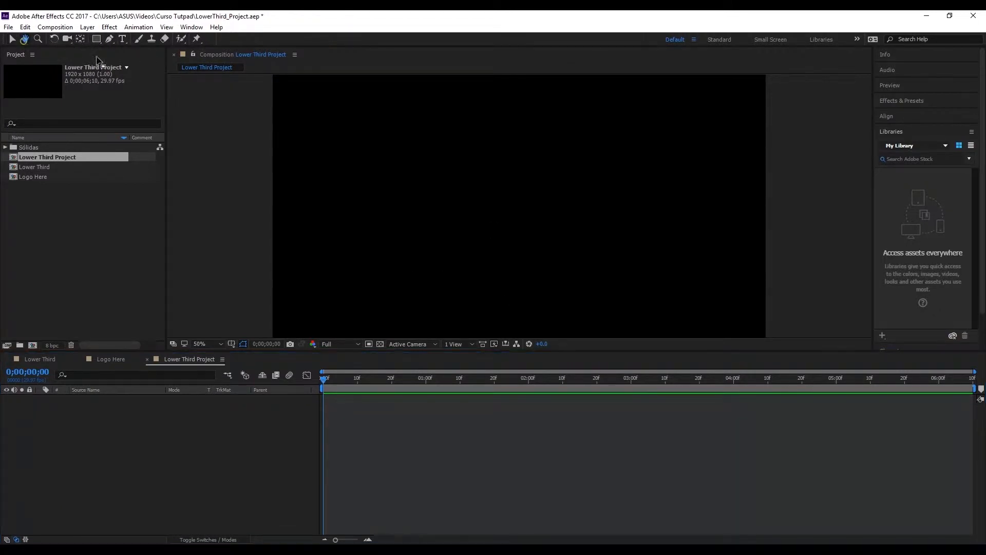
drag(354, 250, 296, 221)
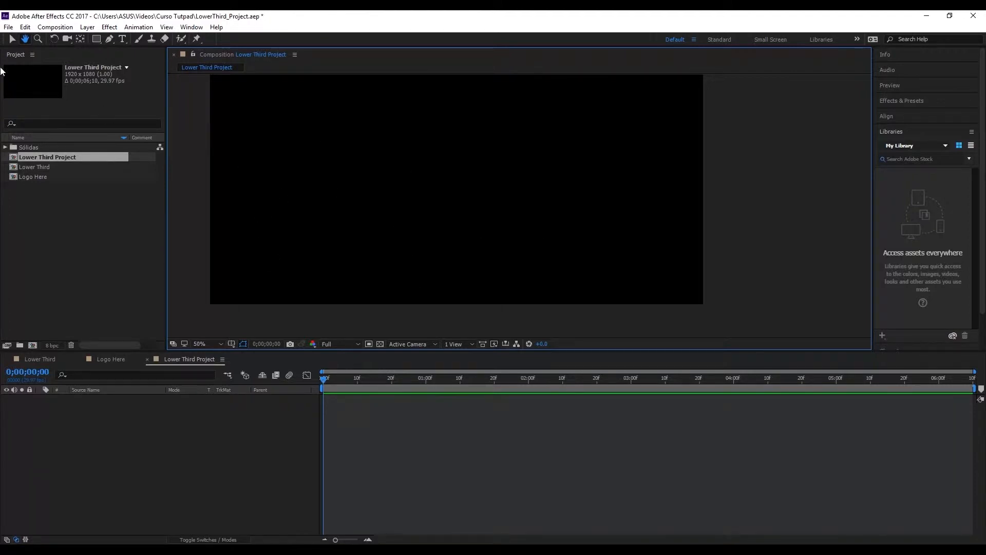
click(11, 41)
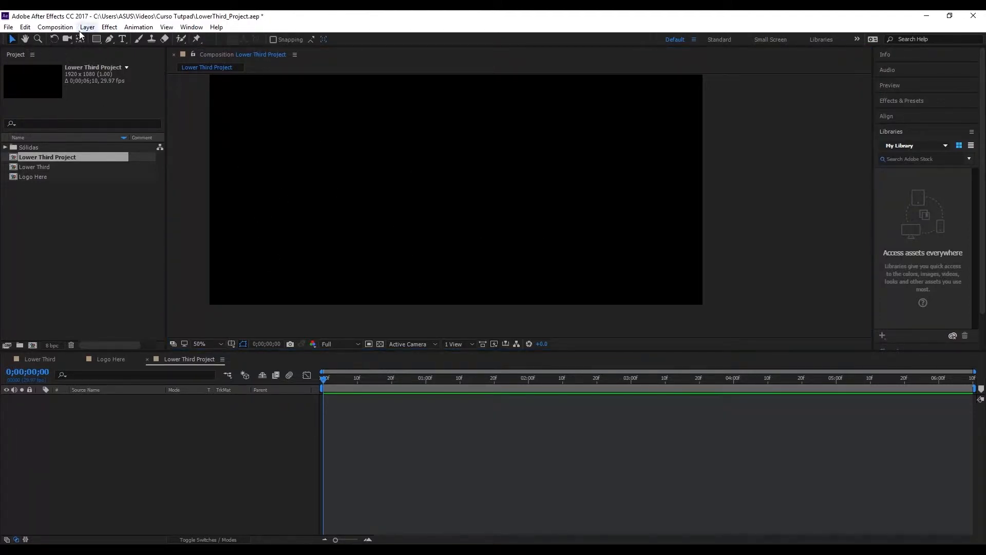
drag(96, 39, 133, 40)
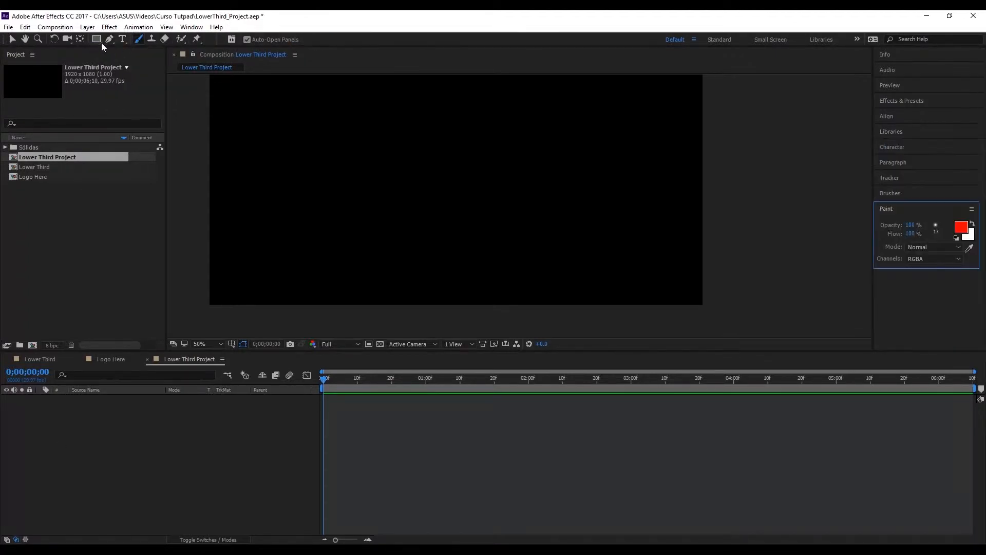
double_click(99, 41)
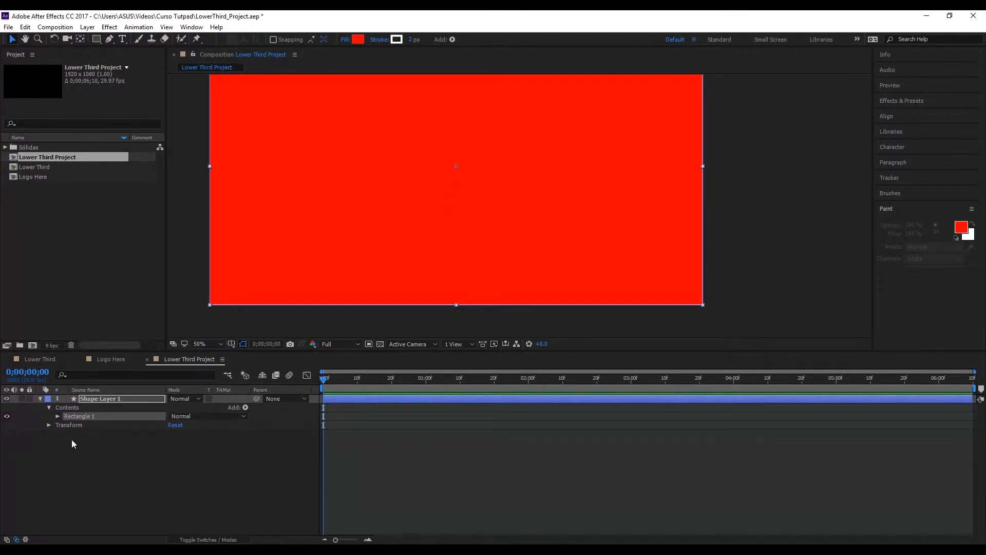
Step: Set the rectangle path's size to 285 by 285 without constrained proportions
click(58, 415)
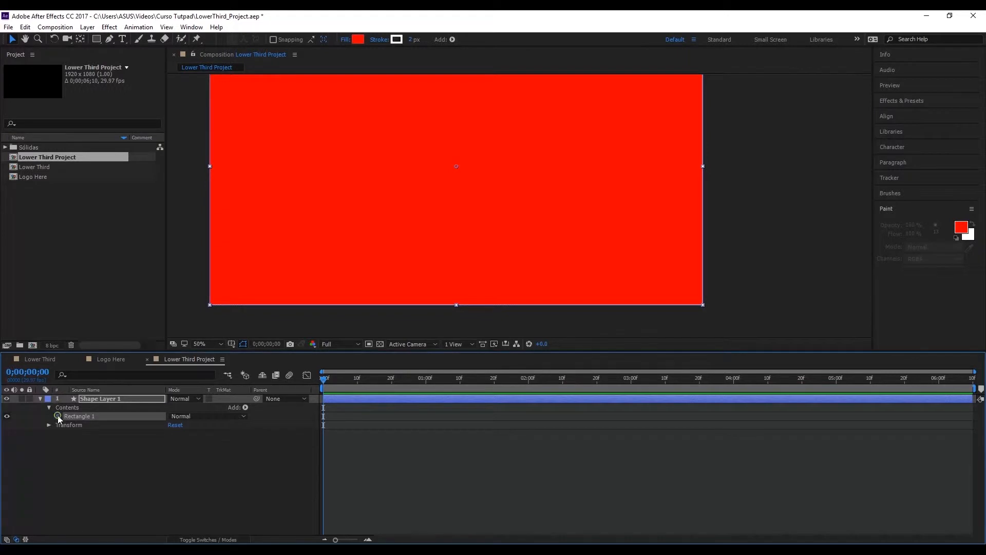
click(66, 424)
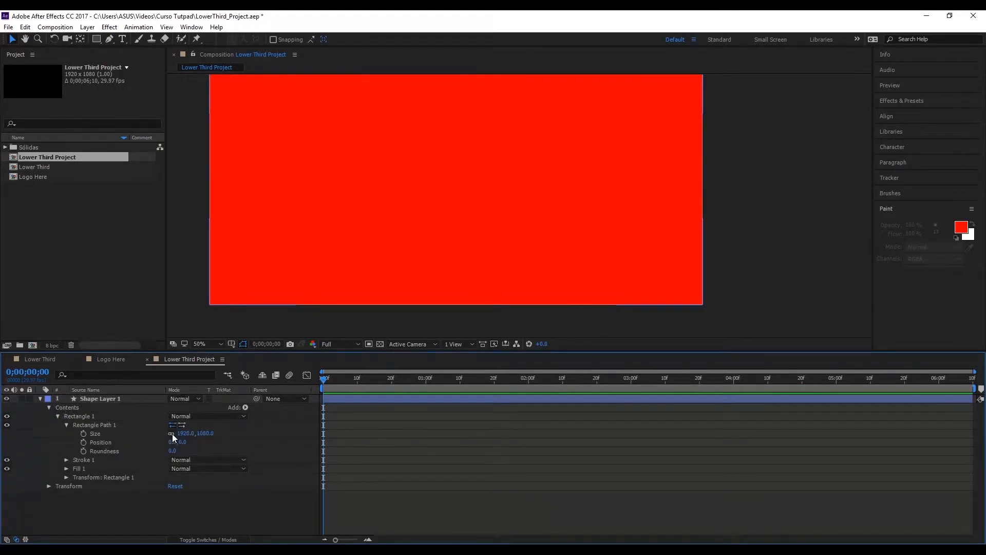
click(186, 433)
text(295)
key(BackSpace)
key(BackSpace)
text(85)
key(Tab)
text(28)
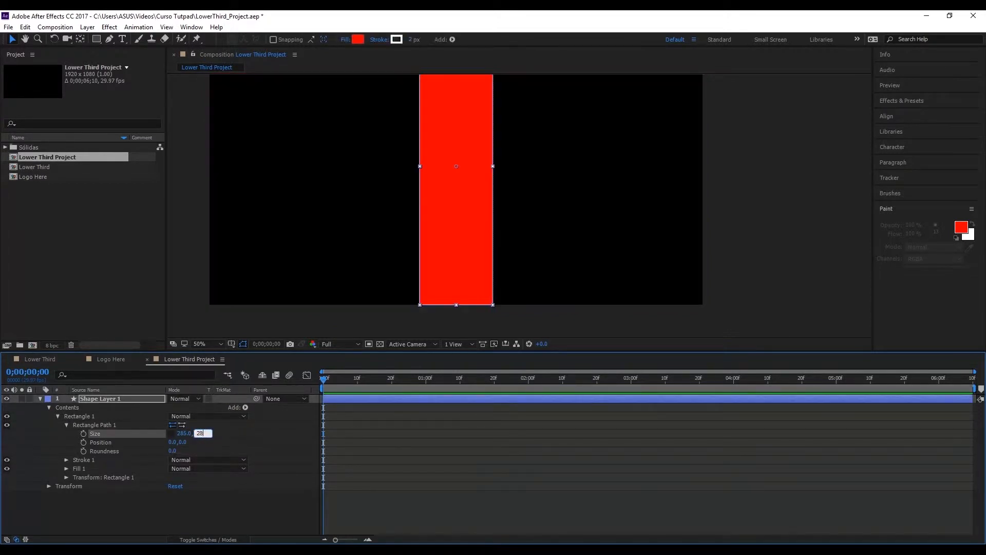
text(5)
key(Return)
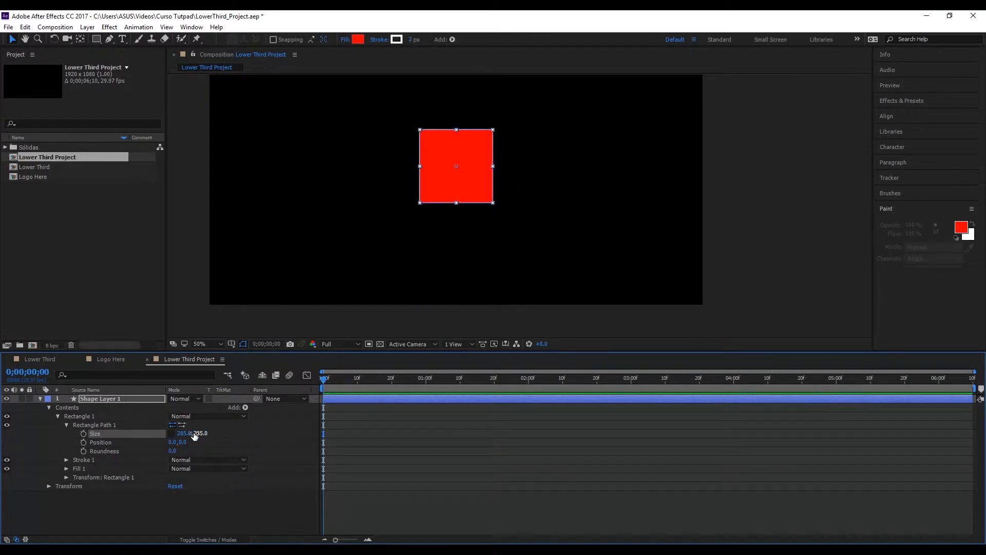
Step: Delete the square's fill and set its stroke width to 15 px
click(78, 469)
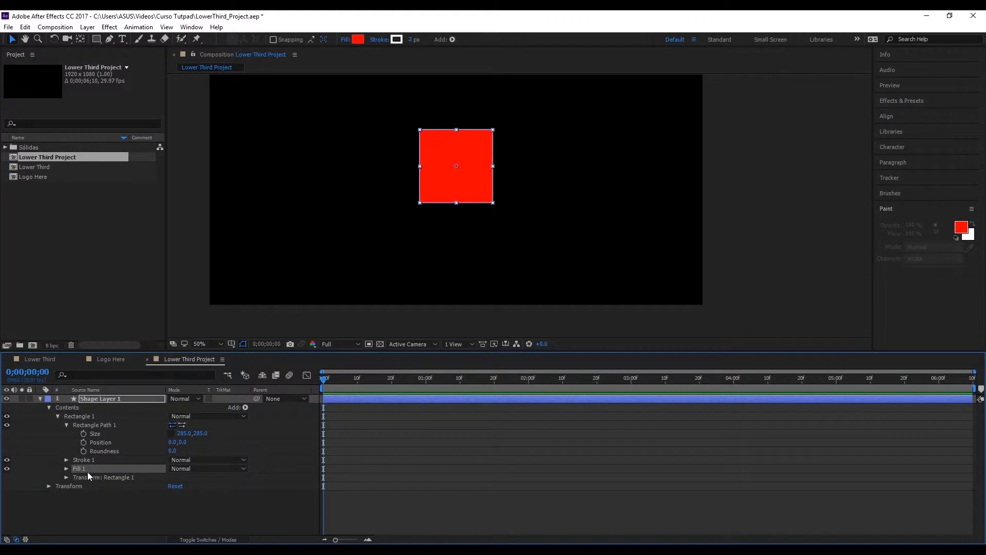
key(Delete)
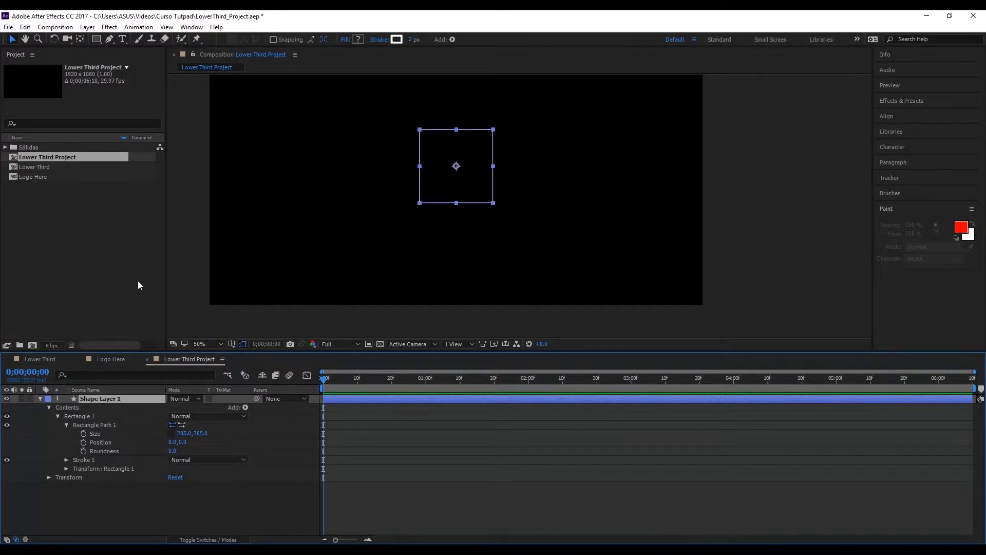
click(85, 459)
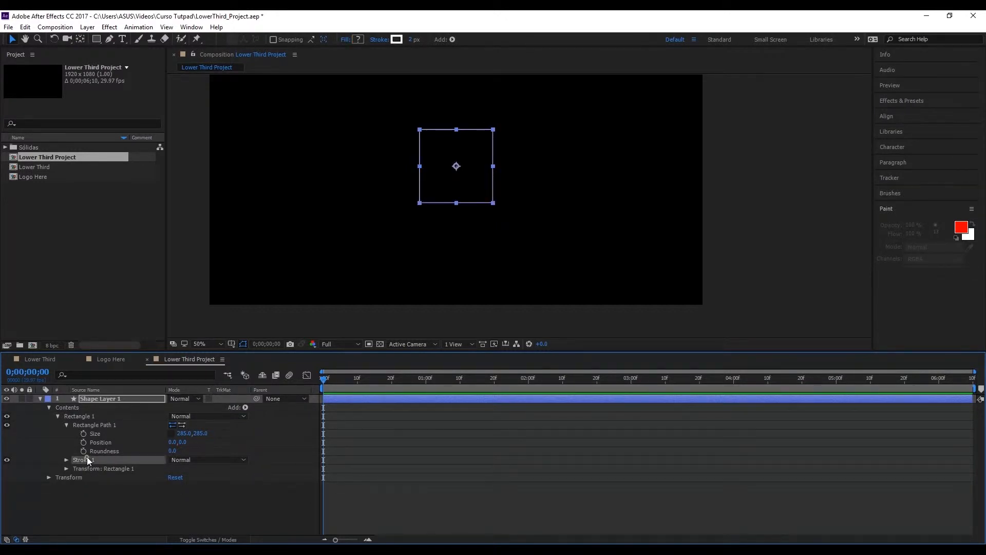
click(413, 40)
text(15)
key(Return)
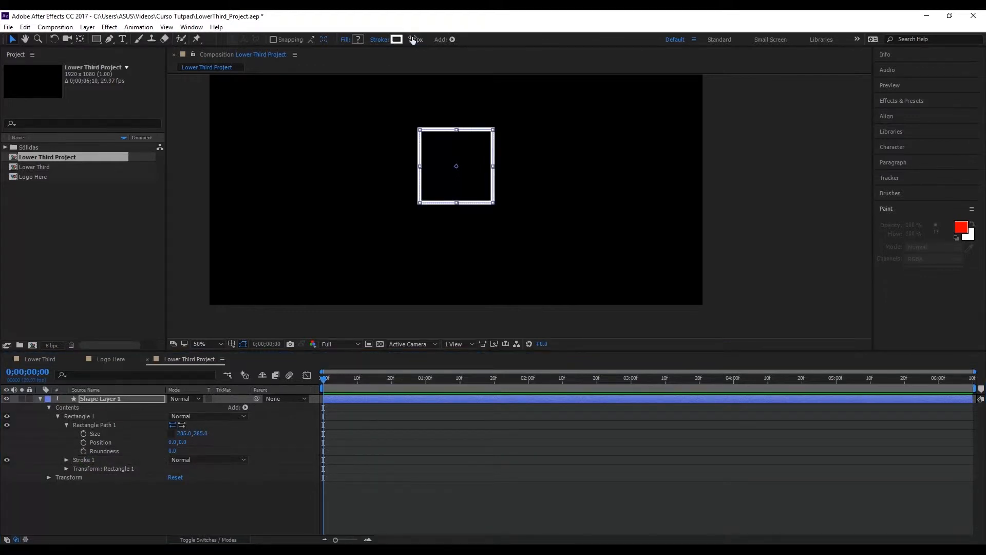
Step: Move the square outline to the lower-left corner of the frame, leaving a small margin to the frame edges
drag(468, 176, 272, 257)
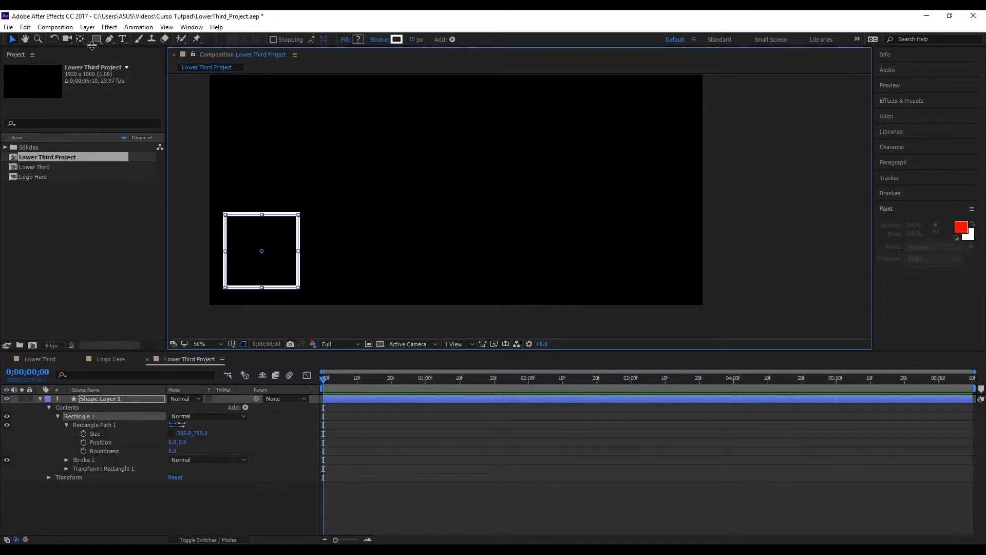
click(39, 39)
click(283, 238)
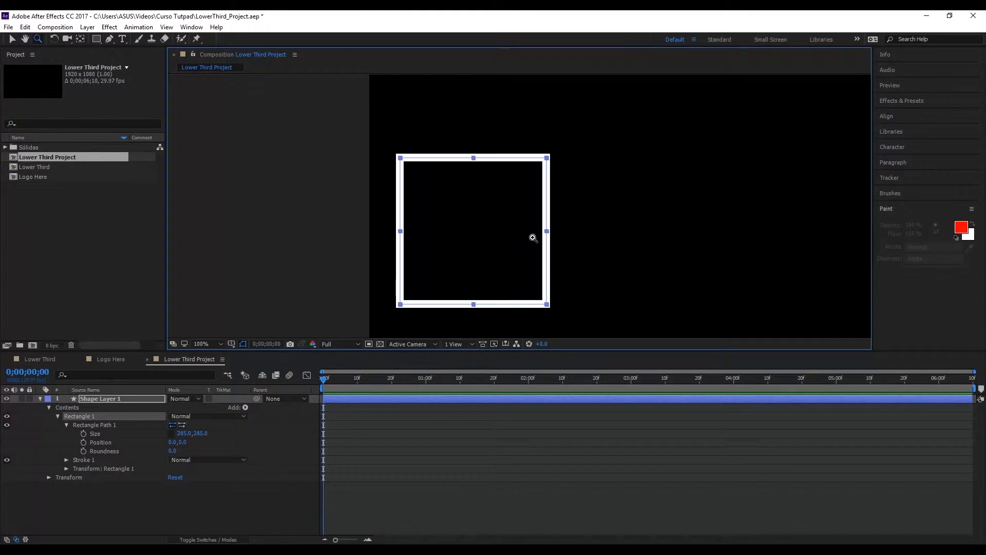
drag(528, 235, 381, 226)
click(12, 39)
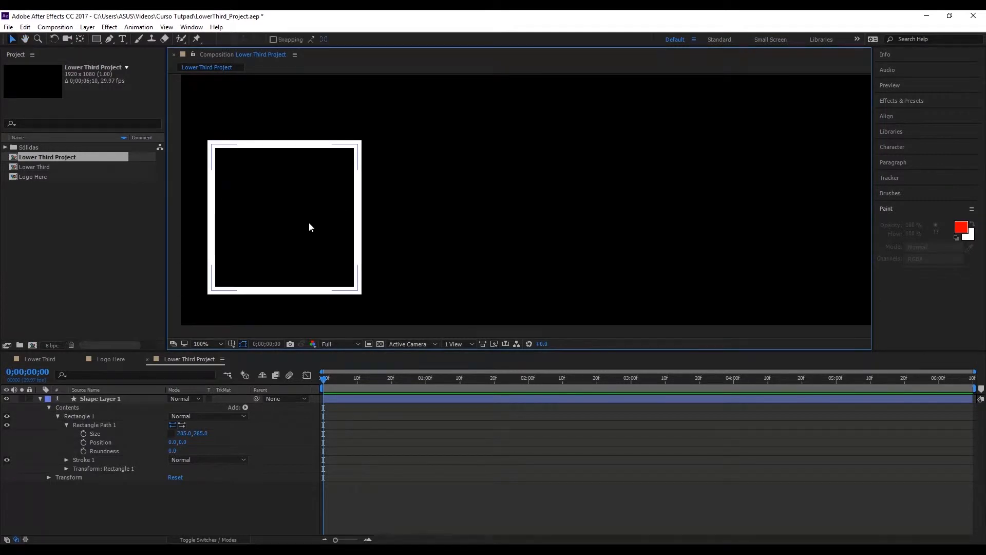
click(335, 199)
drag(335, 199, 339, 190)
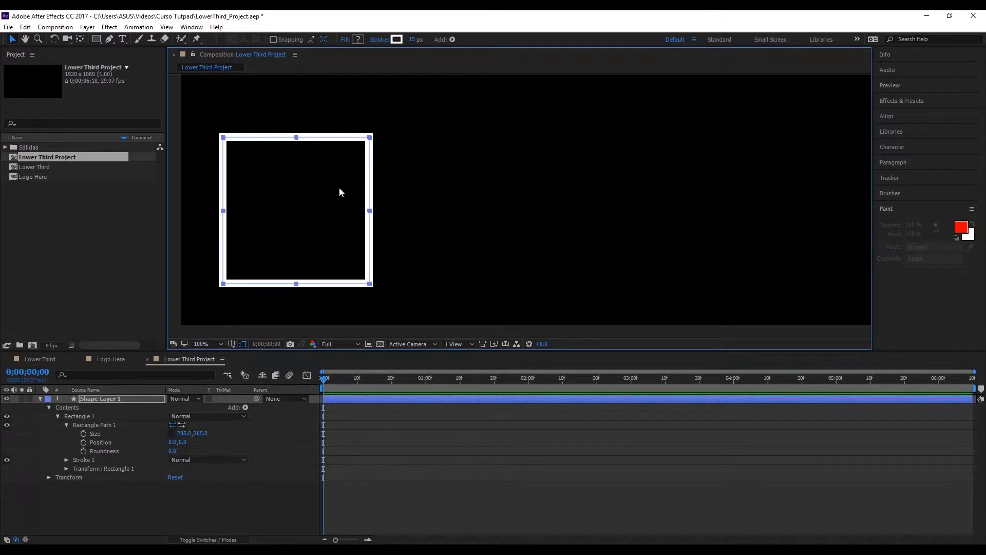
click(438, 186)
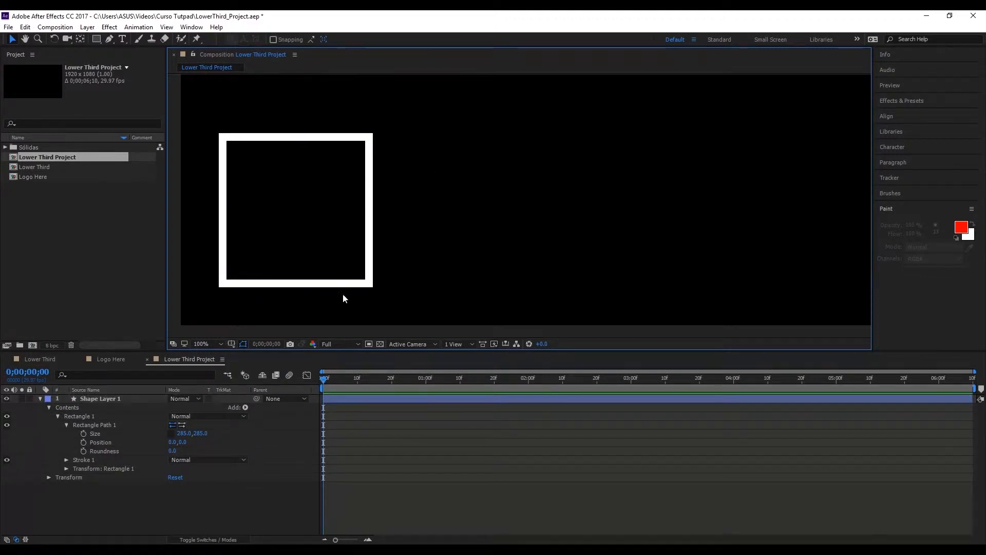
Step: Collapse the square's shape layer and rename it Cuadrado Logo
click(41, 399)
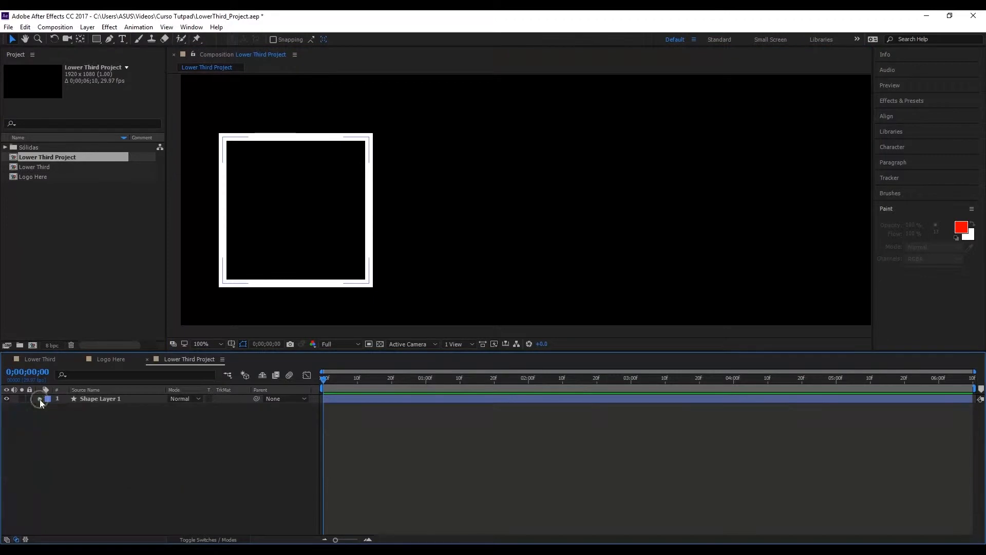
click(106, 399)
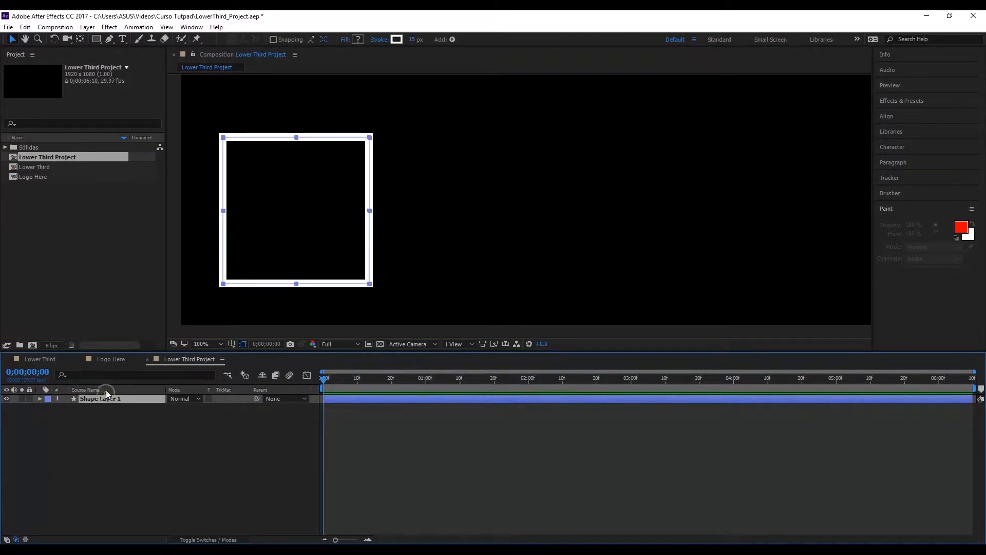
key(Return)
text(Cuadrado Logo)
key(Return)
click(202, 443)
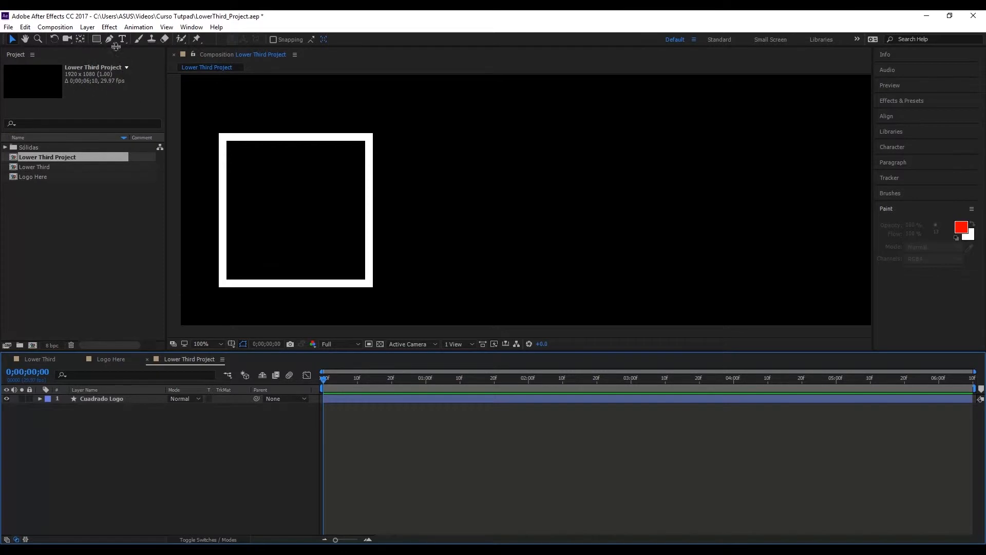
Step: Add a second rectangle shape layer and set its path size to 1030 by 172 with the proportions unlinked
double_click(100, 39)
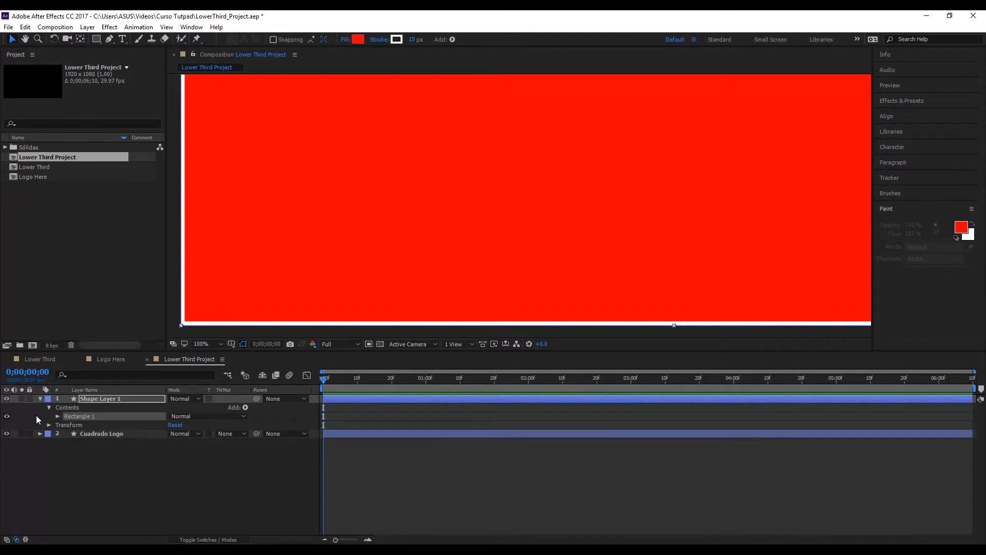
click(57, 416)
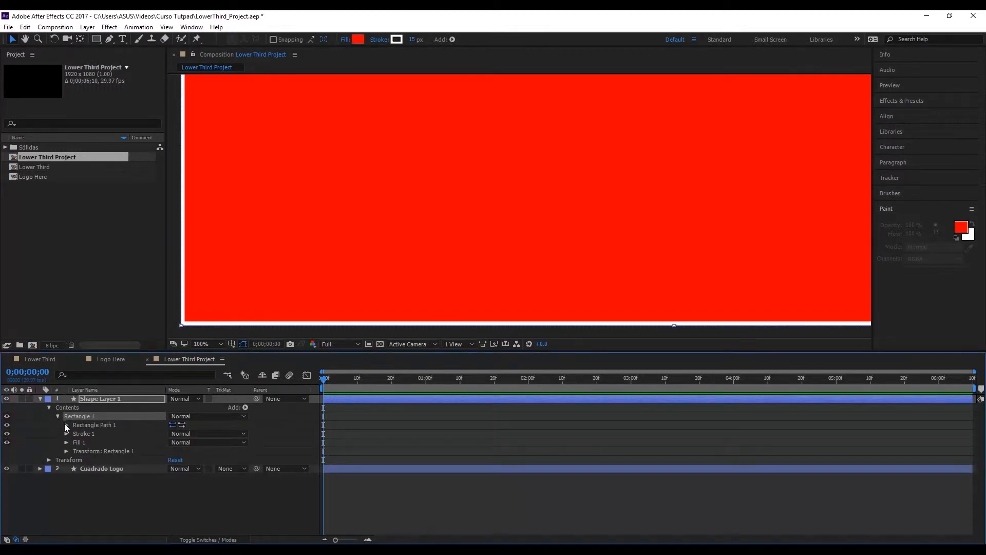
click(65, 425)
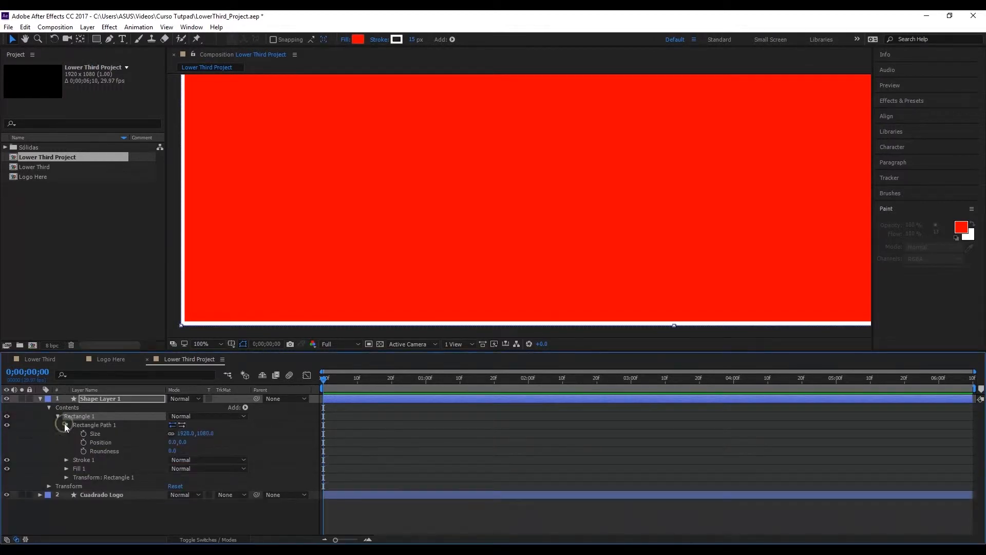
click(171, 433)
drag(187, 434, 64, 447)
drag(186, 434, 157, 436)
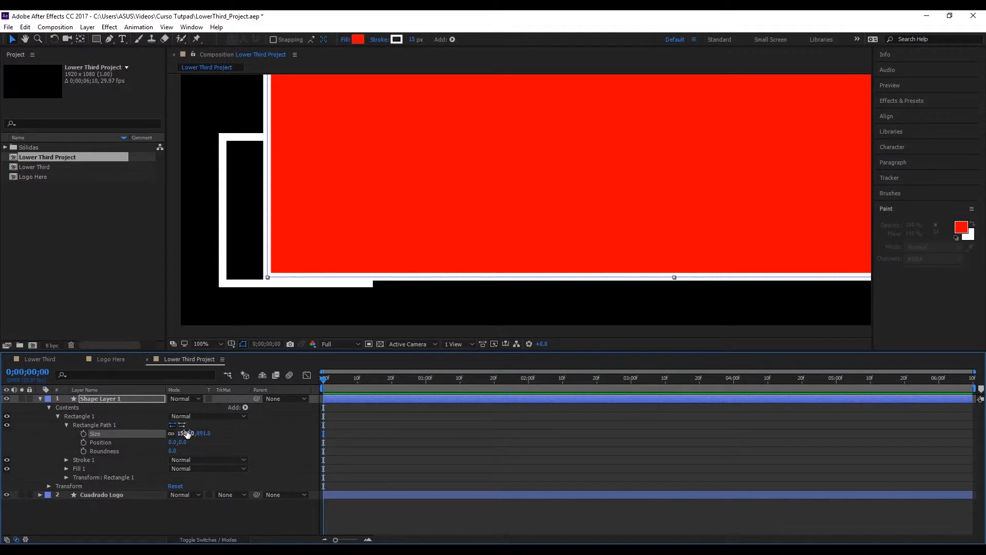
click(183, 433)
text(1030)
key(Tab)
text(18)
key(BackSpace)
text(72)
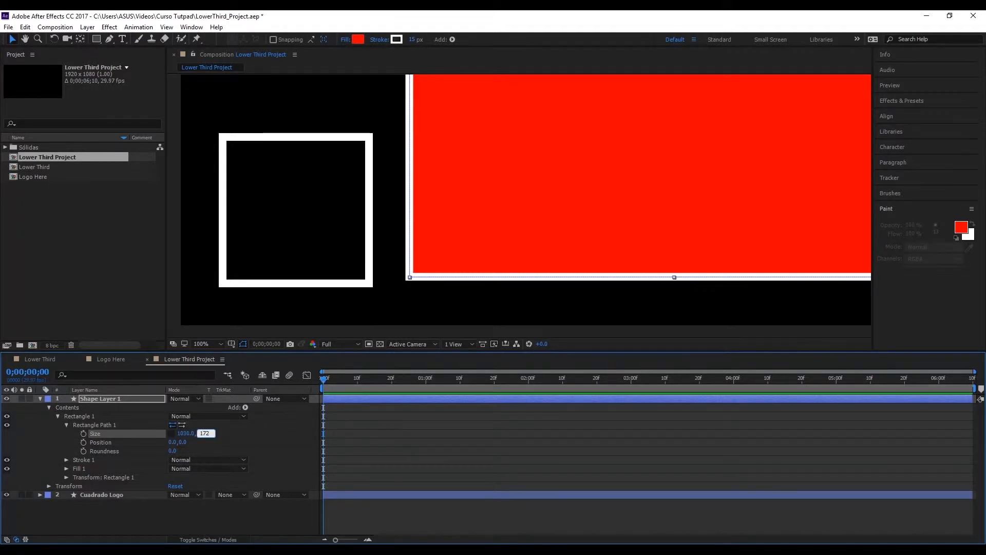
key(Return)
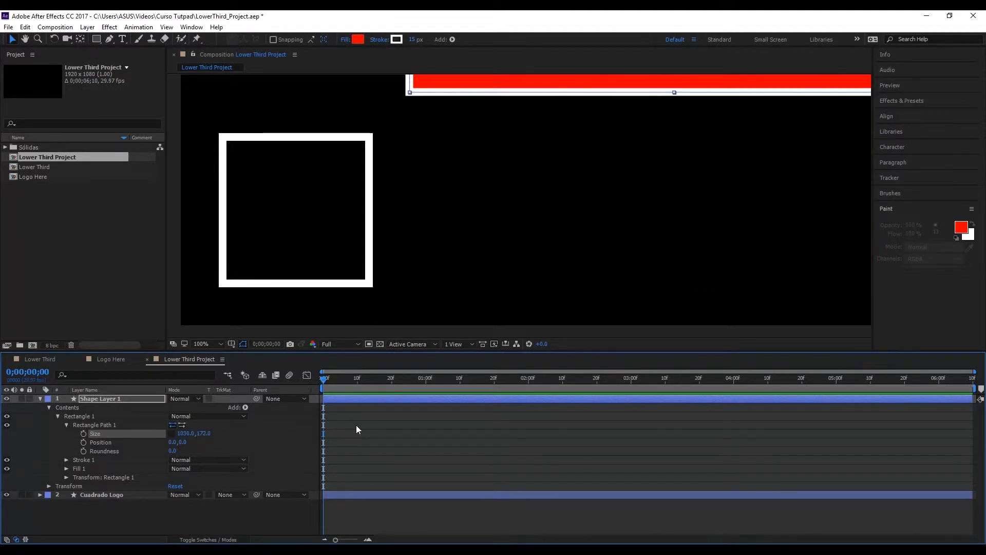
Step: Set the new rectangle's stroke to none and its fill colour to white
click(386, 41)
click(440, 254)
click(480, 313)
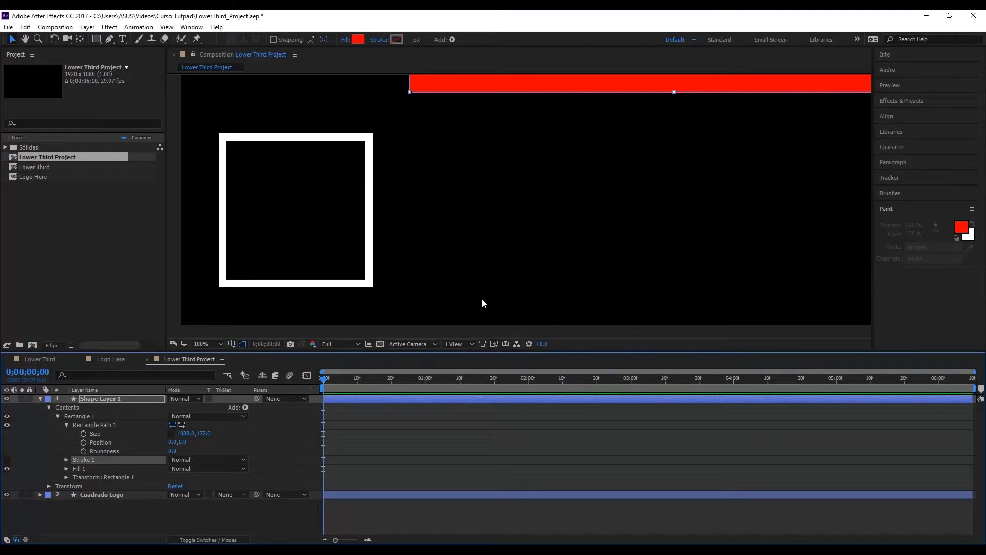
click(359, 41)
drag(378, 265, 370, 208)
click(587, 220)
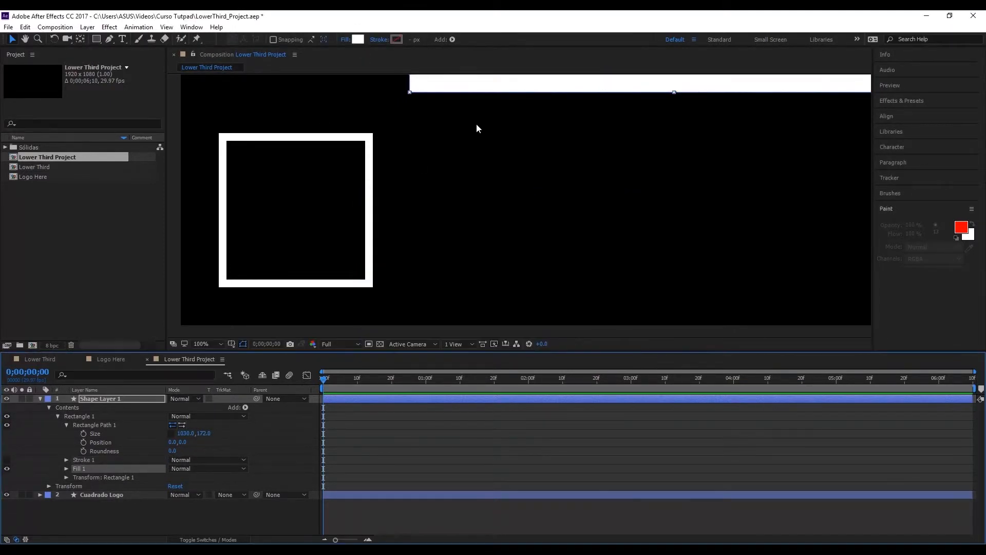
Step: Move the white bar beside the square outline, aligning their upper edges and leaving a small gap between them
drag(486, 91, 465, 218)
scroll(492, 199, down, 1)
drag(596, 125, 522, 164)
click(487, 264)
click(480, 240)
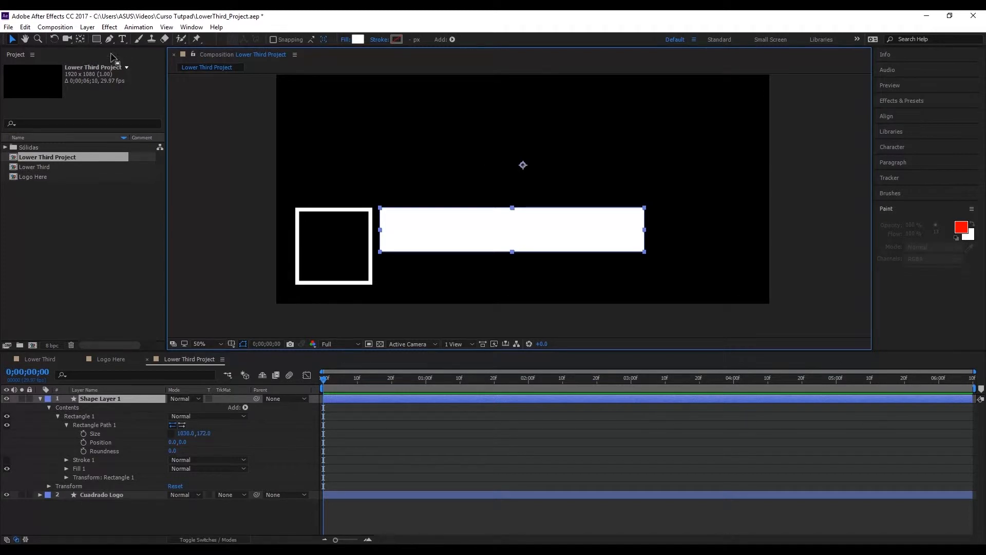
Step: Move the white bar's anchor point to the midpoint of its left edge with the Pan Behind tool
click(82, 39)
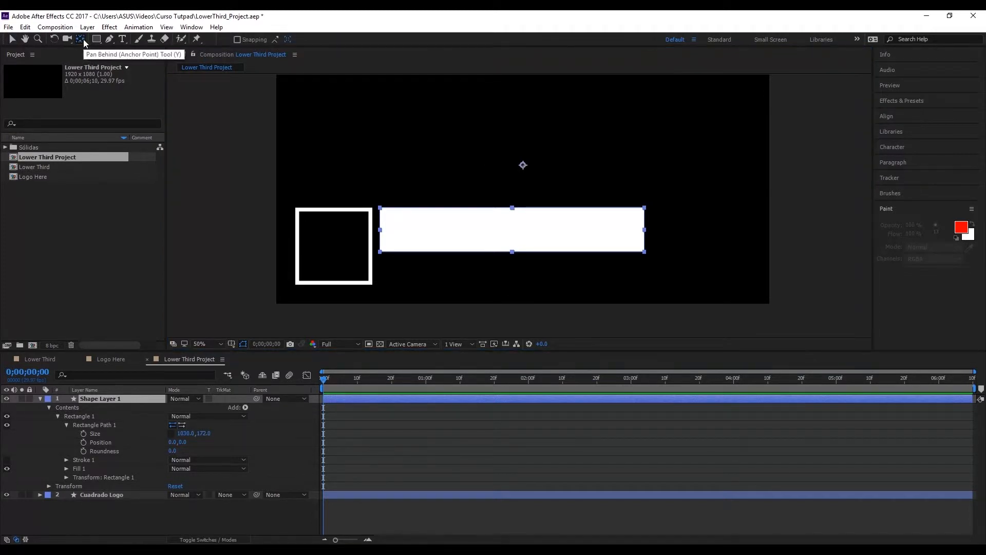
drag(523, 165, 387, 235)
scroll(402, 227, up, 2)
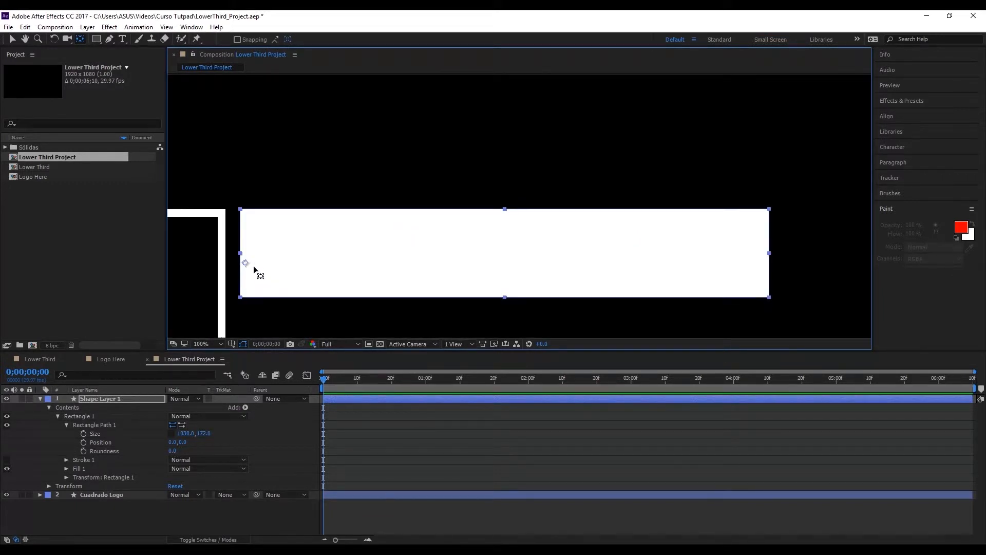
scroll(252, 267, up, 2)
key(space)
drag(269, 264, 658, 137)
drag(291, 197, 281, 178)
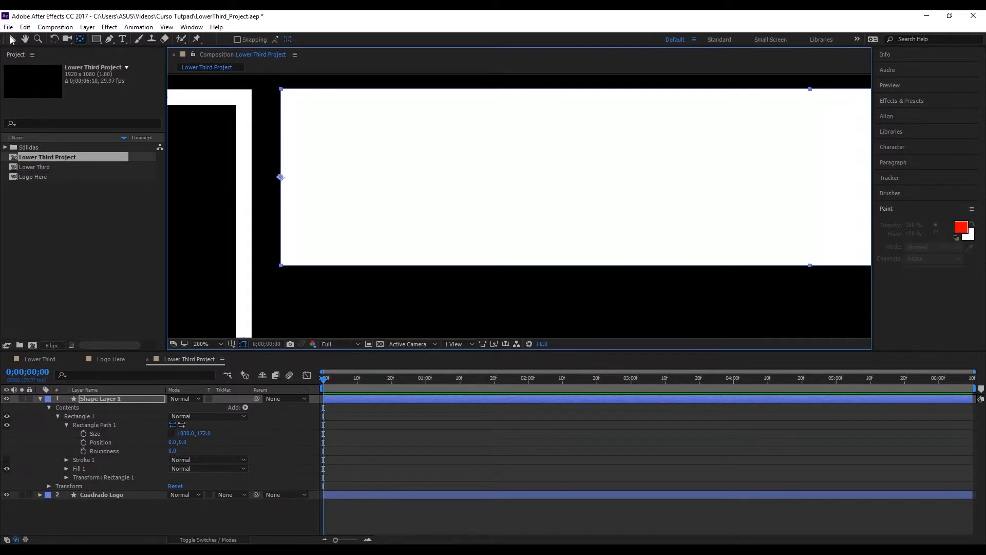
click(12, 40)
key(comma)
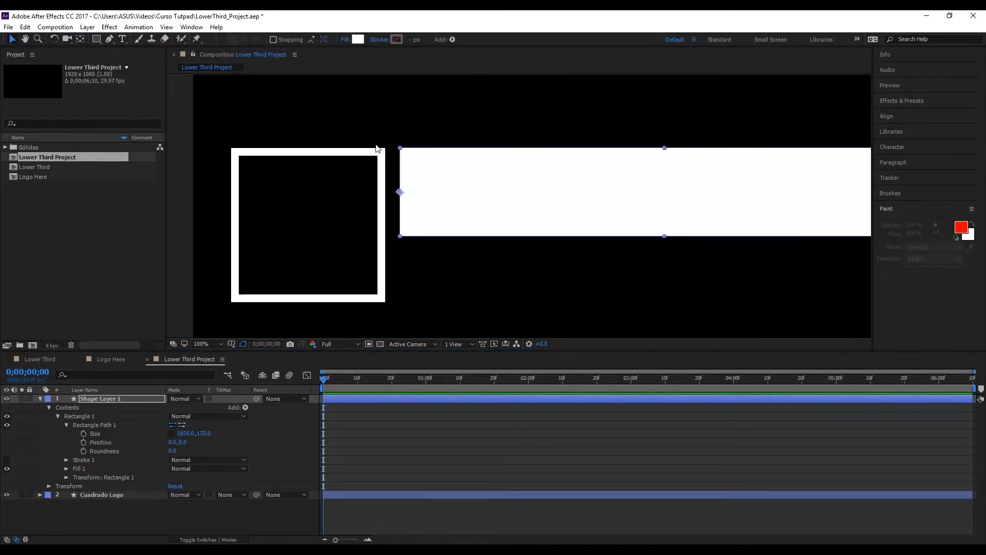
Step: Compare the layout with the finished Lower Third composition and return to the Lower Third Project composition
key(h)
key(comma)
drag(594, 194, 482, 223)
key(v)
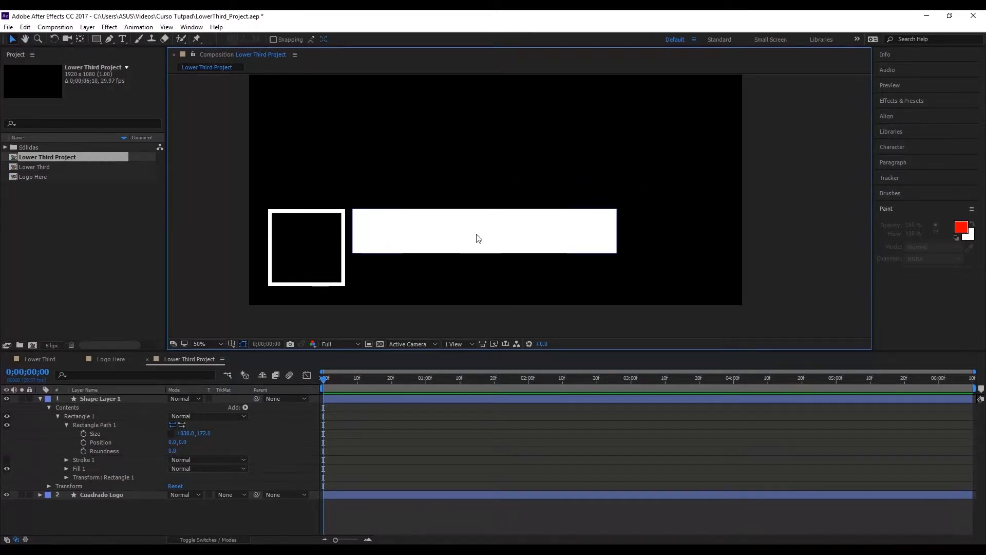
click(421, 246)
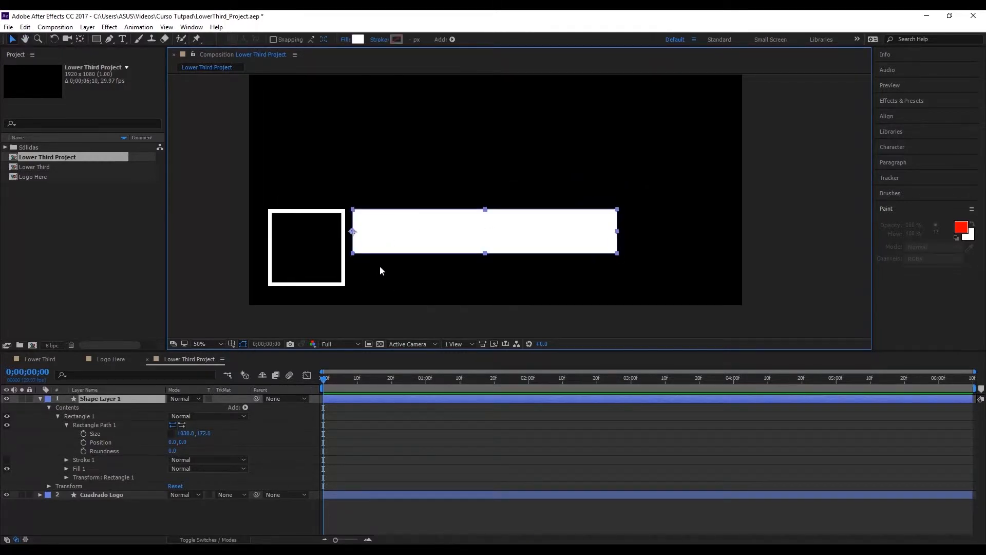
click(32, 358)
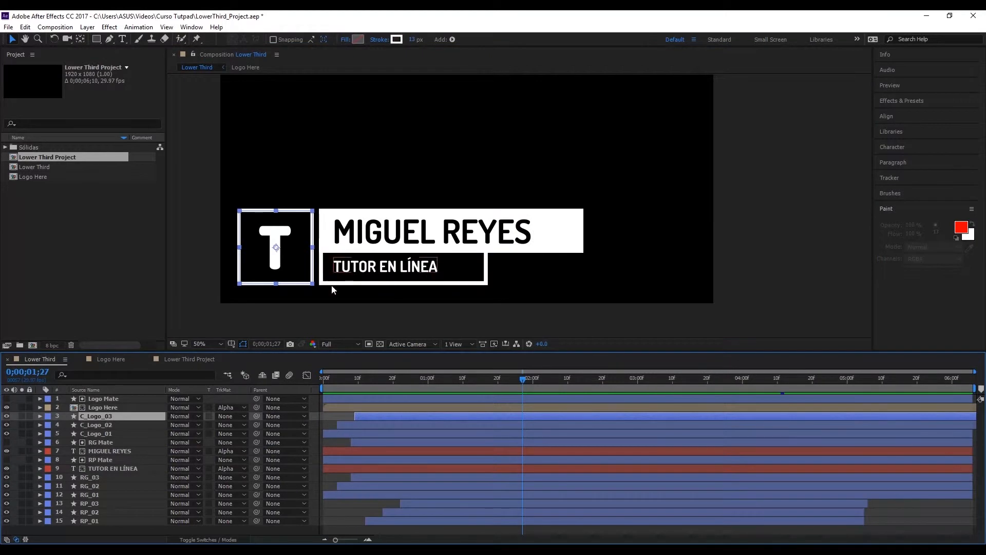
click(167, 361)
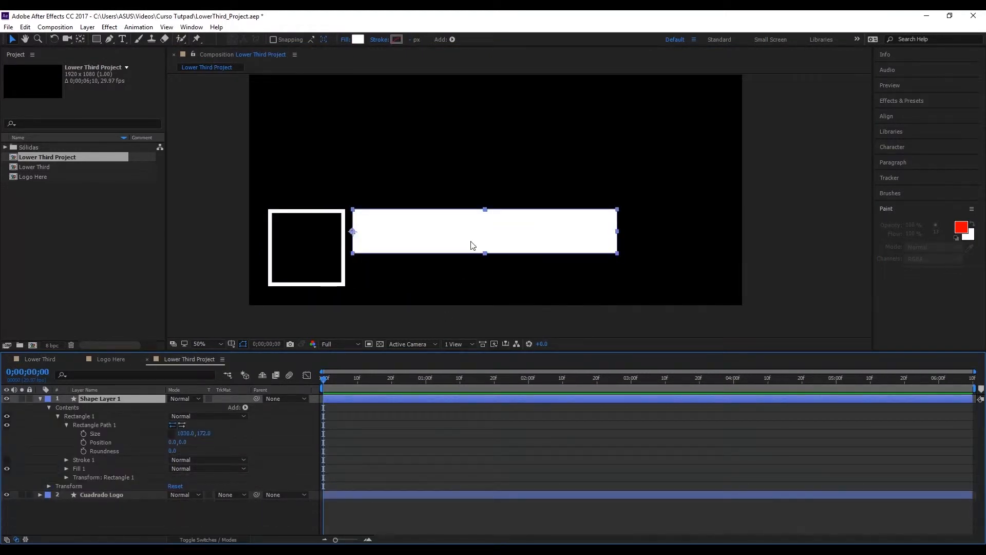
Step: Collapse the white bar's shape layer and rename it Rectangulo Titulo
click(41, 399)
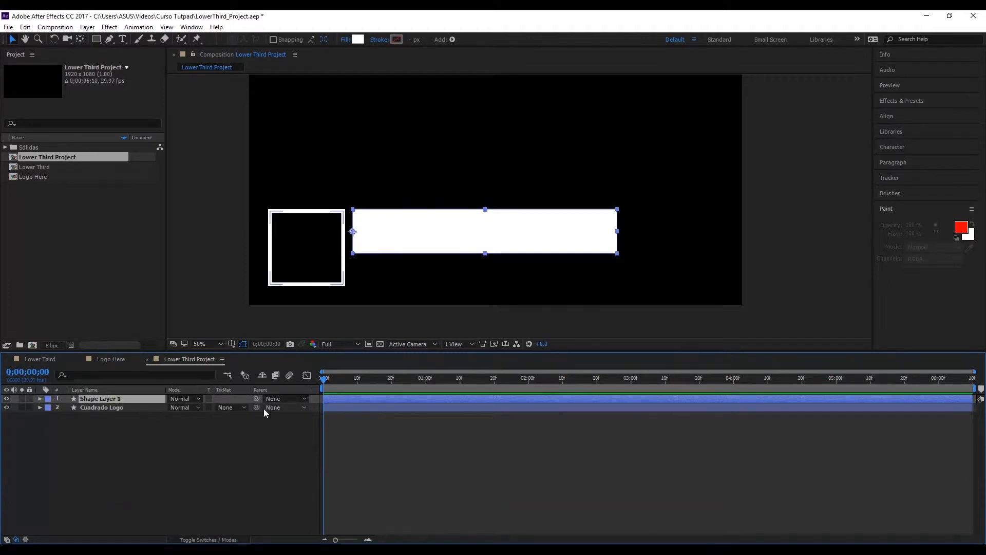
key(Return)
text(Re)
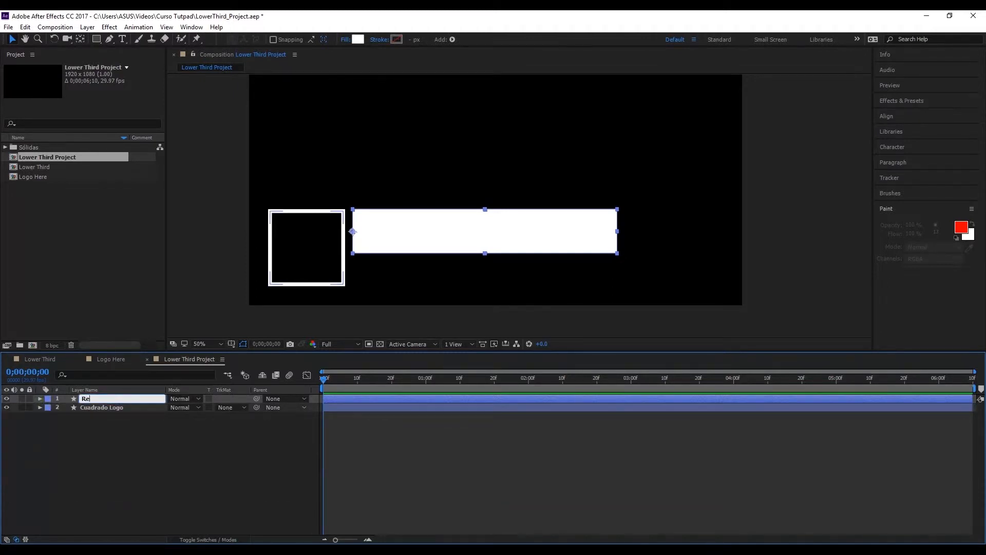
text(ctangulo Titulo)
key(Return)
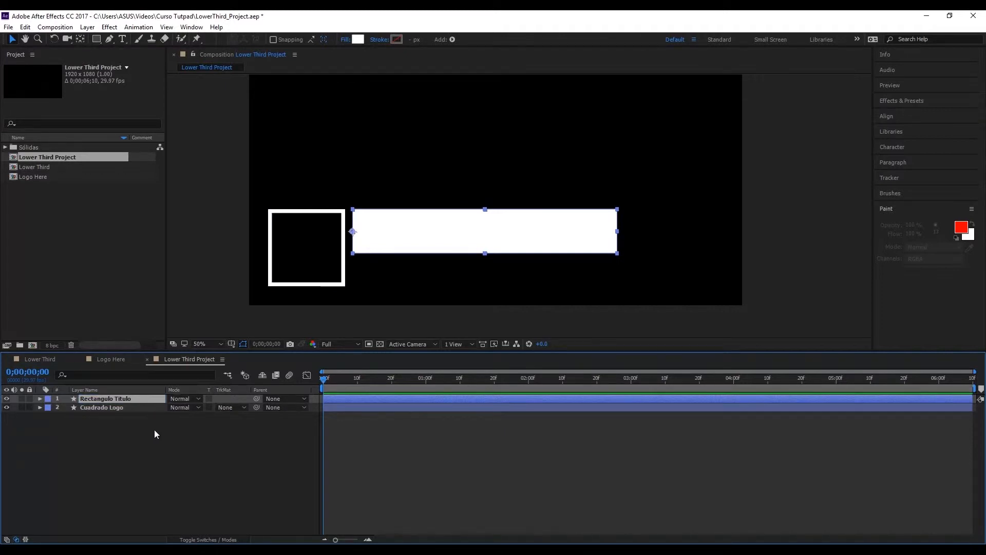
Step: Duplicate the Rectangulo Titulo layer and rename the copy Rectangulo Subtitulo
key(ctrl+d)
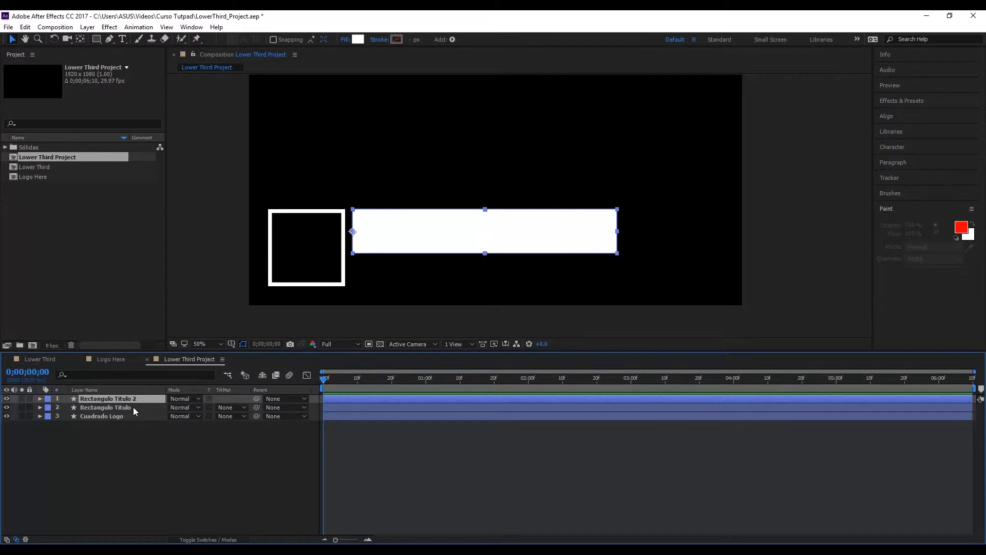
click(27, 27)
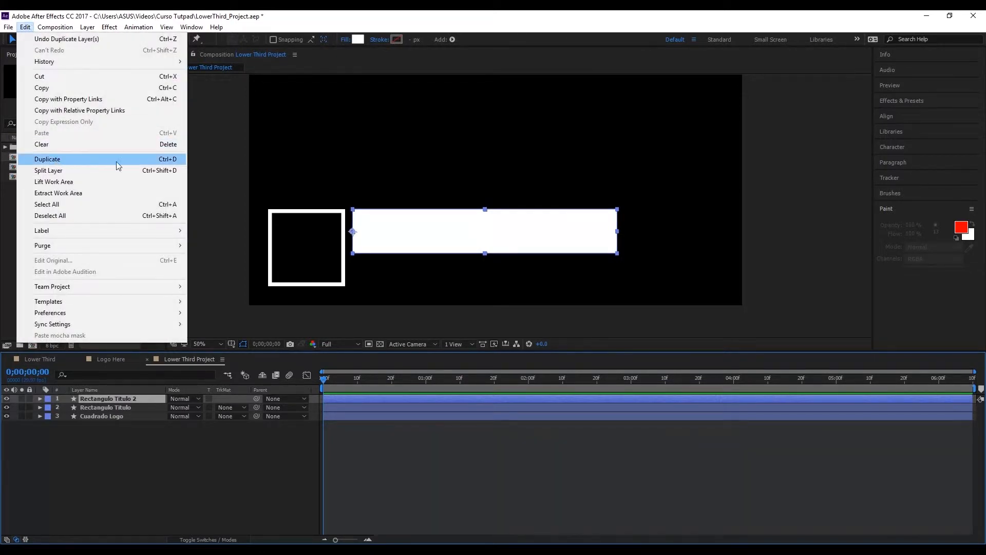
click(445, 177)
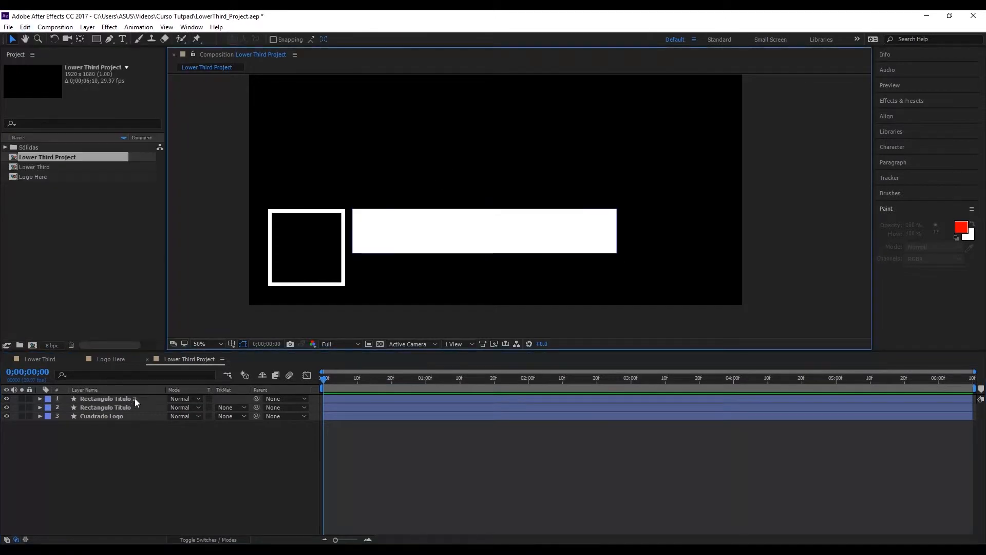
key(Return)
text(Recta)
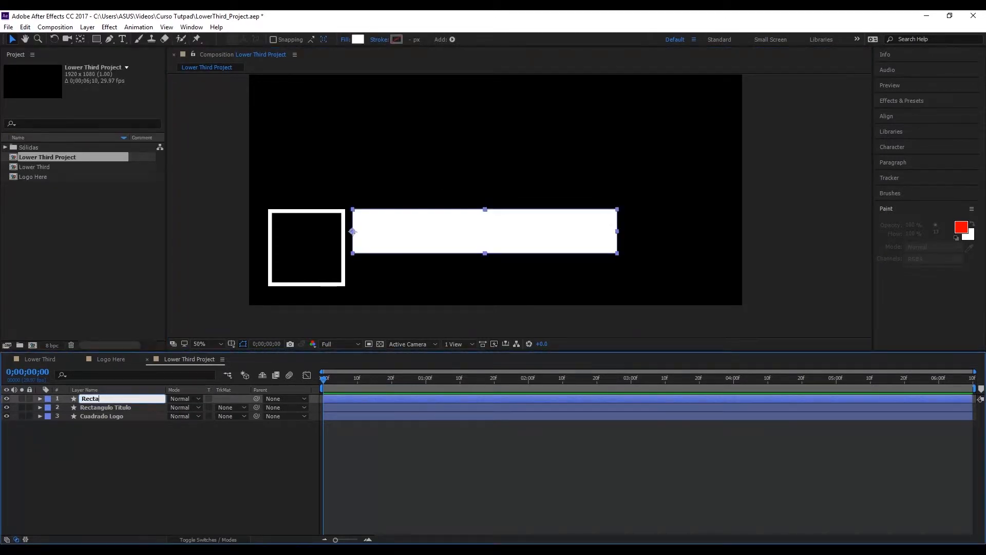
text(ngulo Subtitulo)
key(Return)
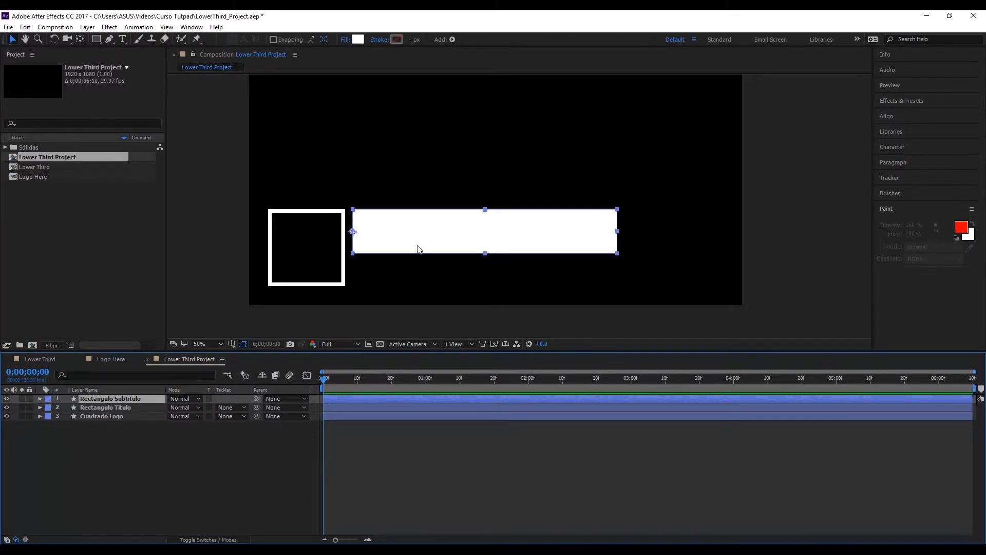
Step: Move the Rectangulo Subtitulo bar down to the square's lower edge and give it no fill and a white 15 px stroke
drag(471, 225, 472, 257)
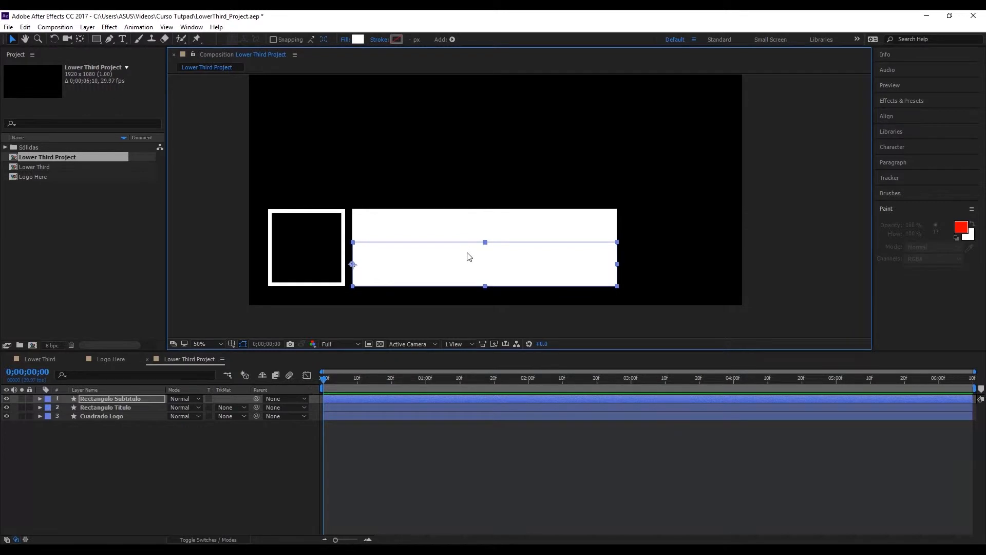
click(348, 41)
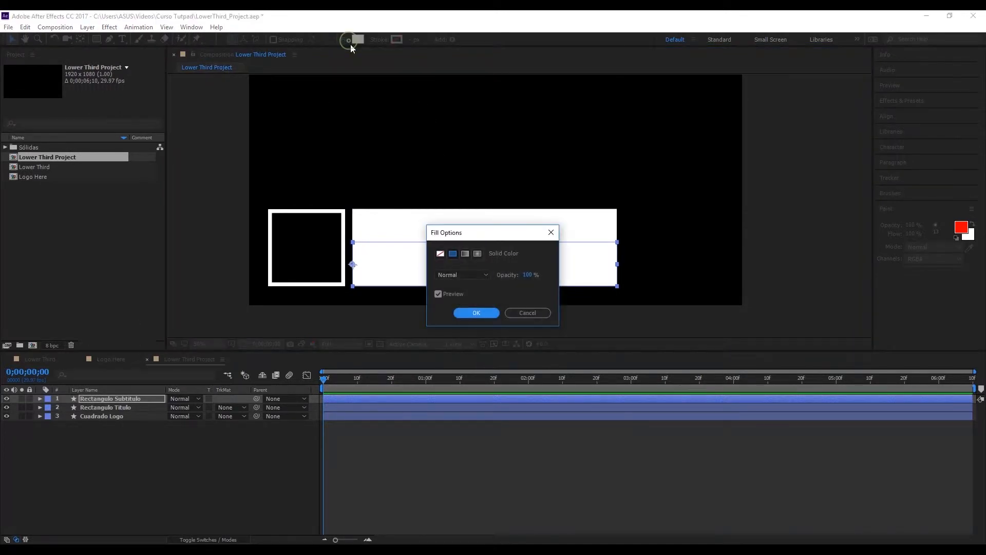
click(441, 254)
click(476, 313)
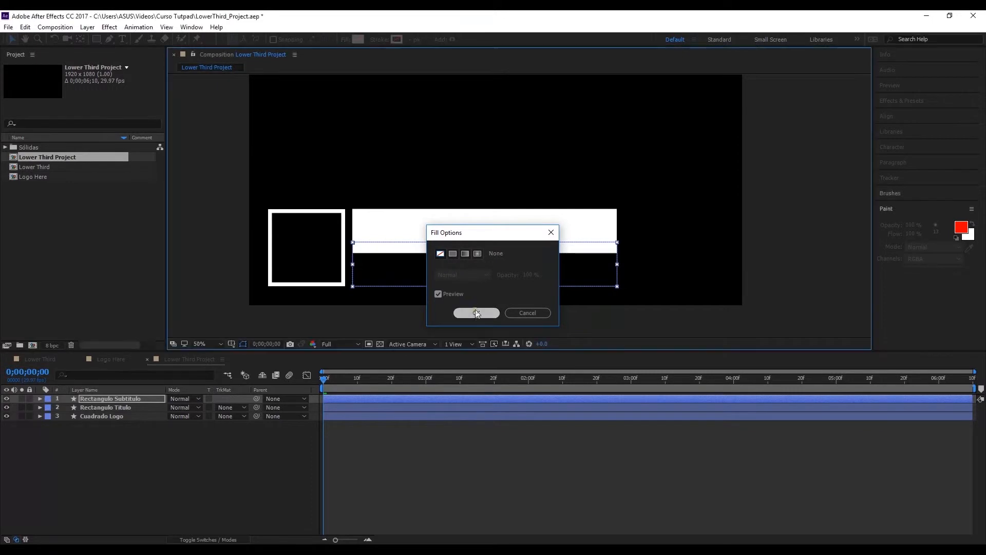
click(415, 39)
text(15)
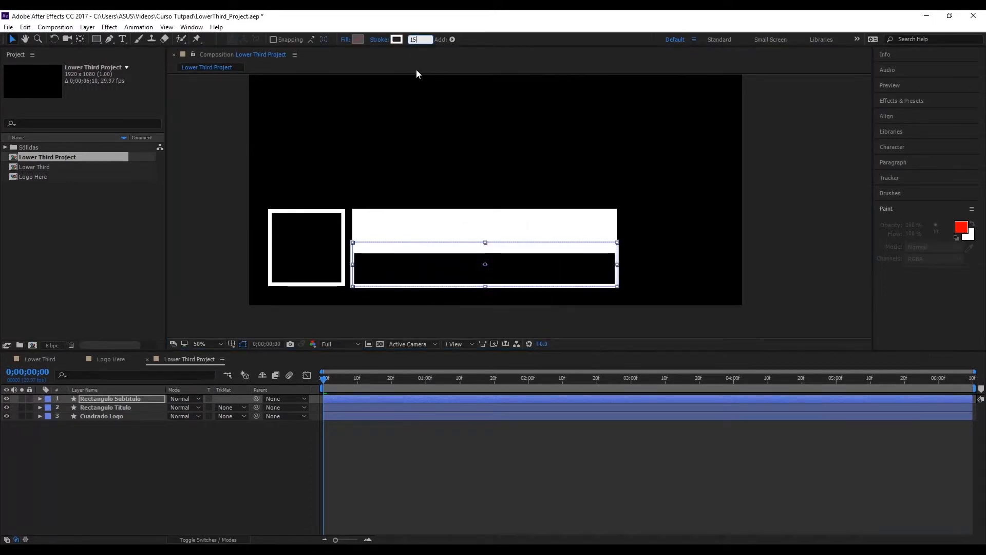
click(639, 132)
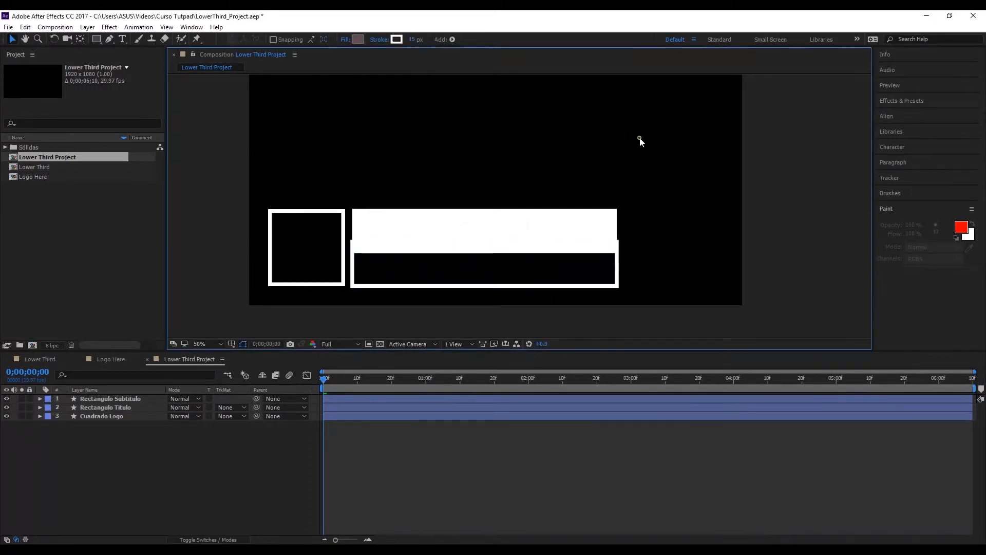
Step: Set the Rectangulo Subtitulo layer's rectangle path size to 642 by 128
click(94, 398)
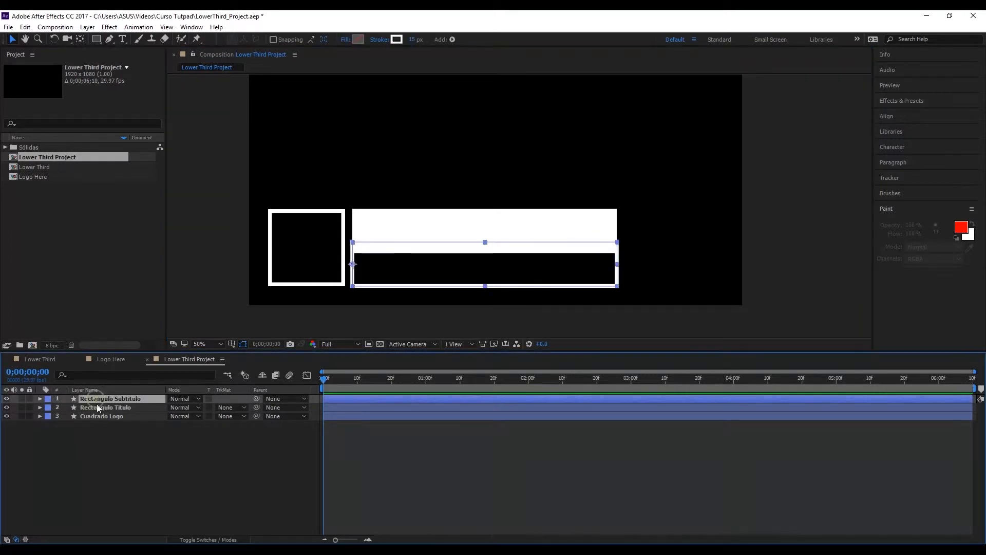
click(40, 399)
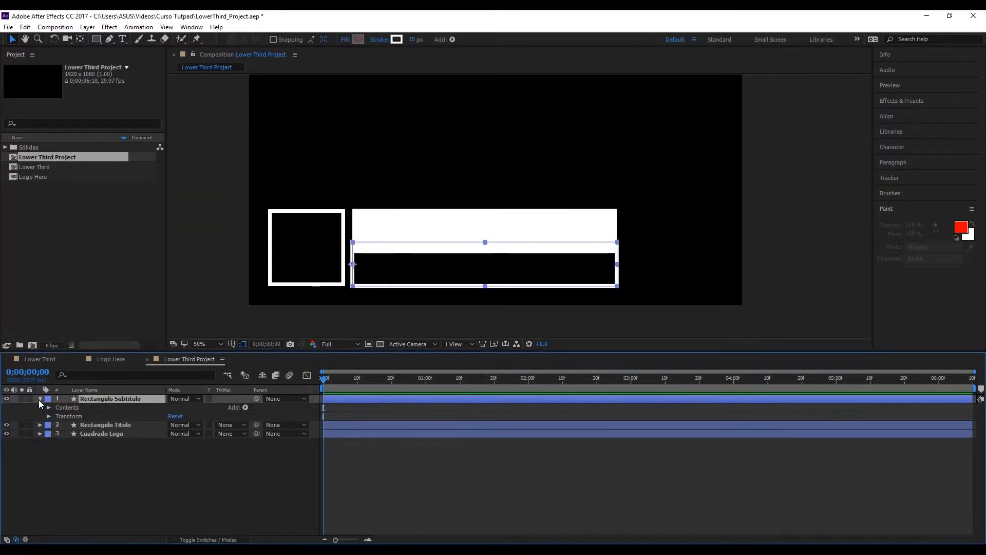
click(48, 407)
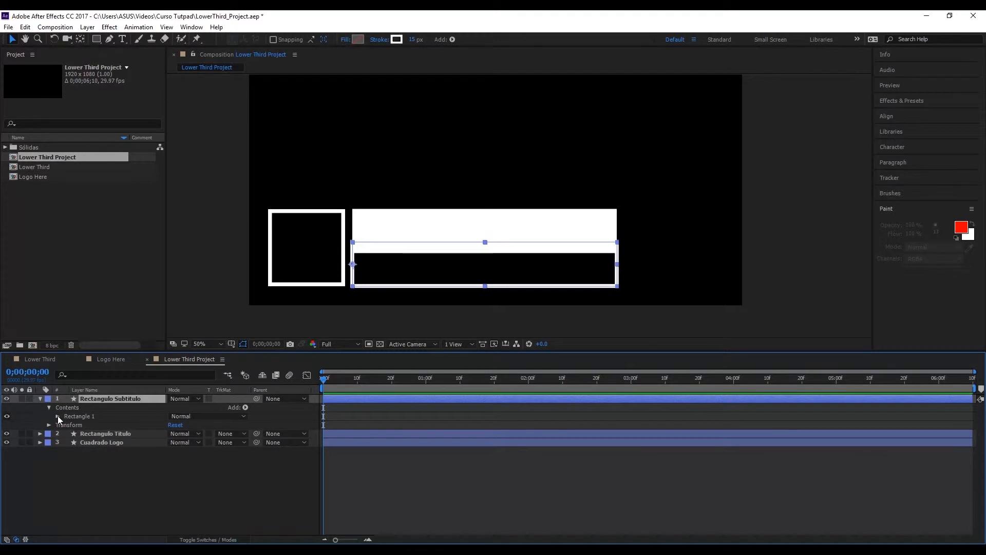
click(58, 416)
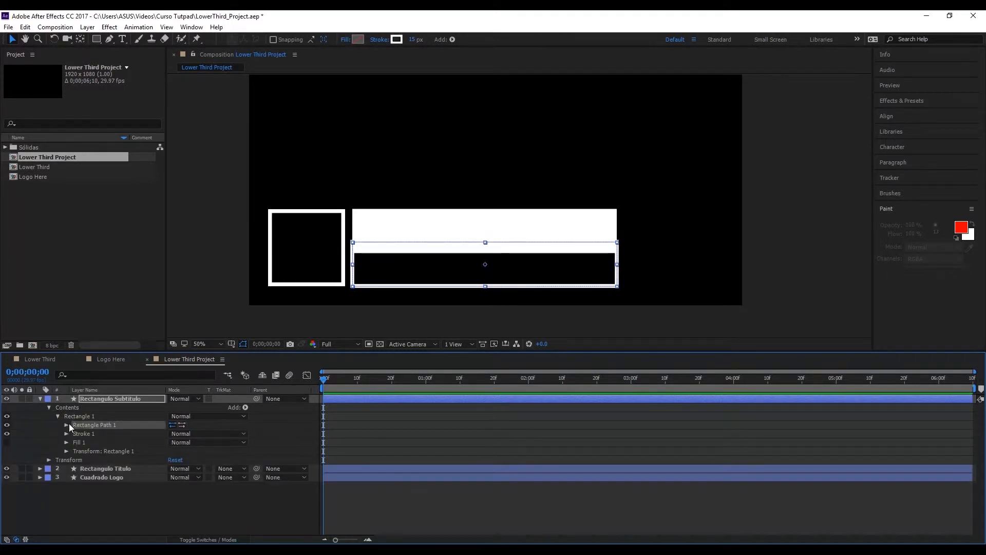
click(67, 424)
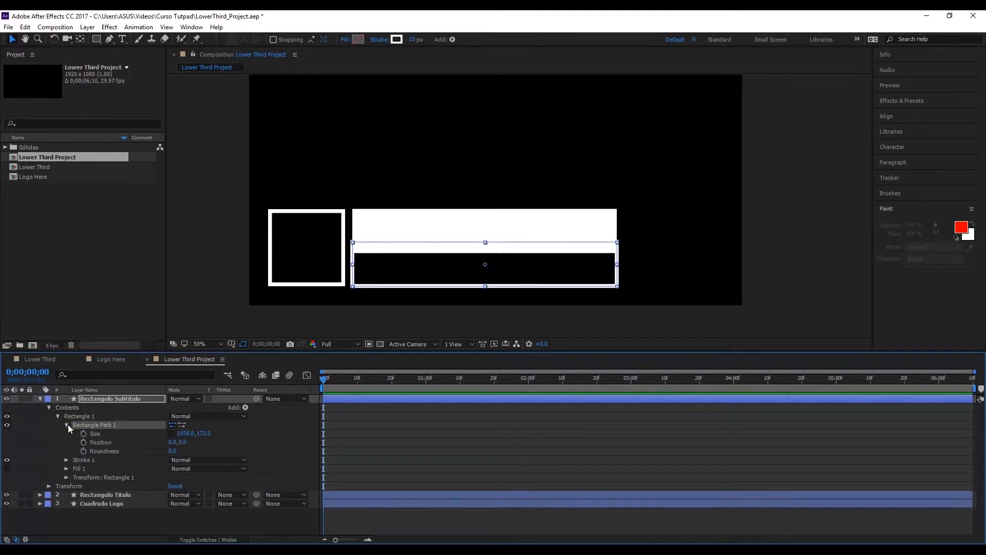
click(190, 435)
text(5)
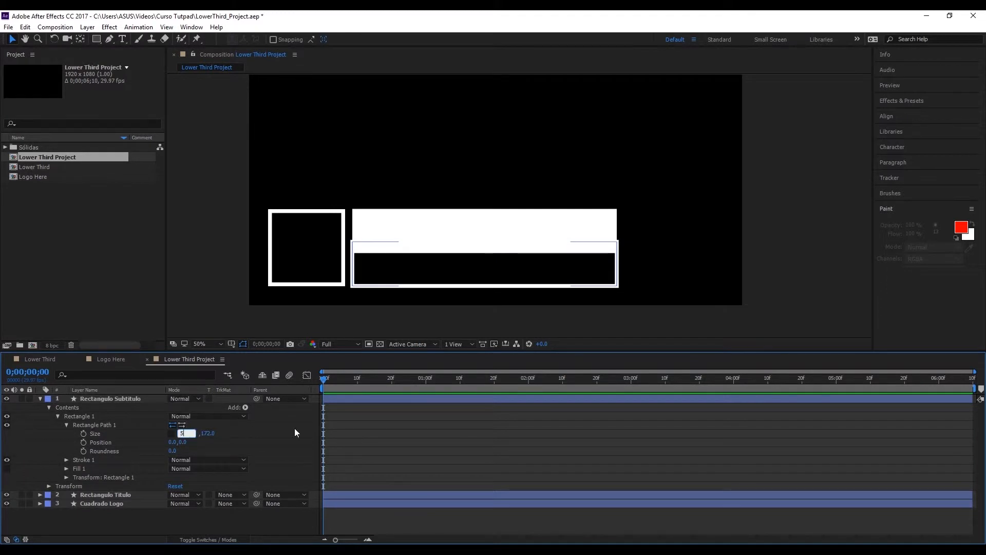
text(42)
key(Tab)
text(1)
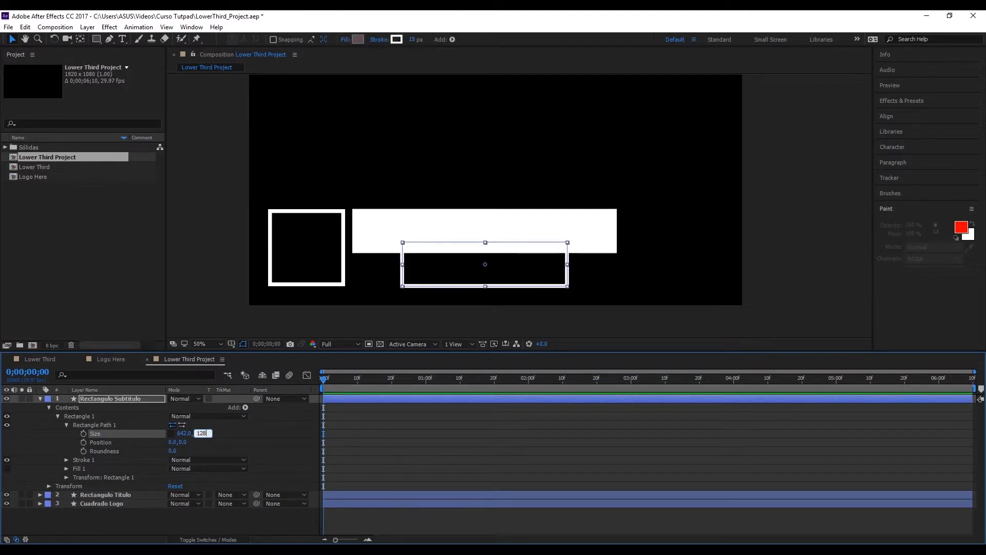
key(Return)
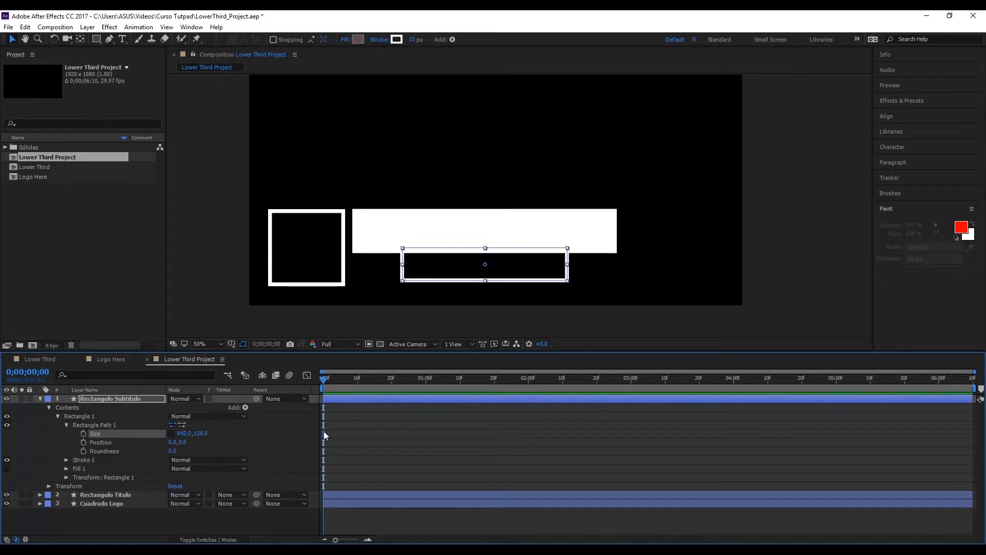
Step: Move the subtitle outline directly beneath the title bar, aligned with the bar's left edge and the square's lower edge
key(period)
drag(396, 285, 531, 178)
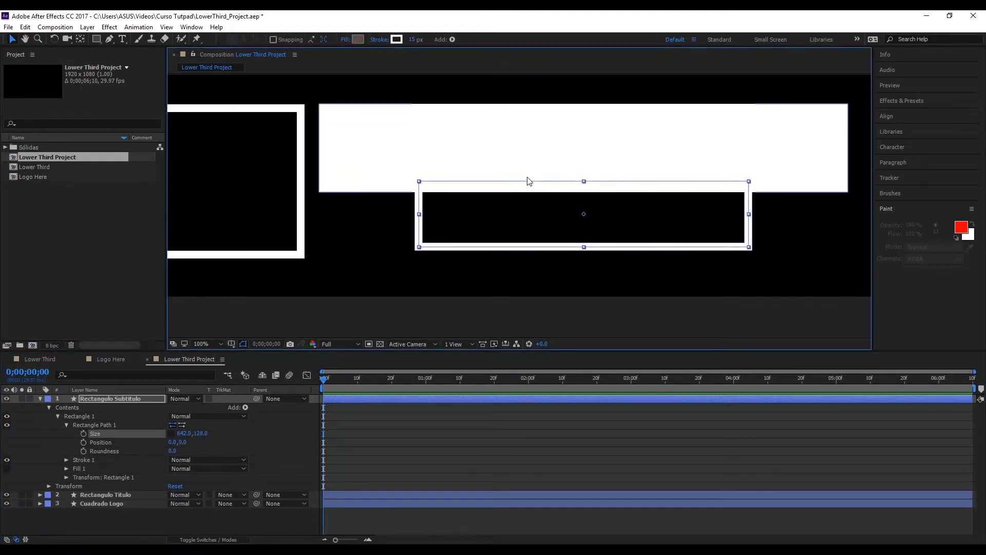
drag(475, 220, 379, 232)
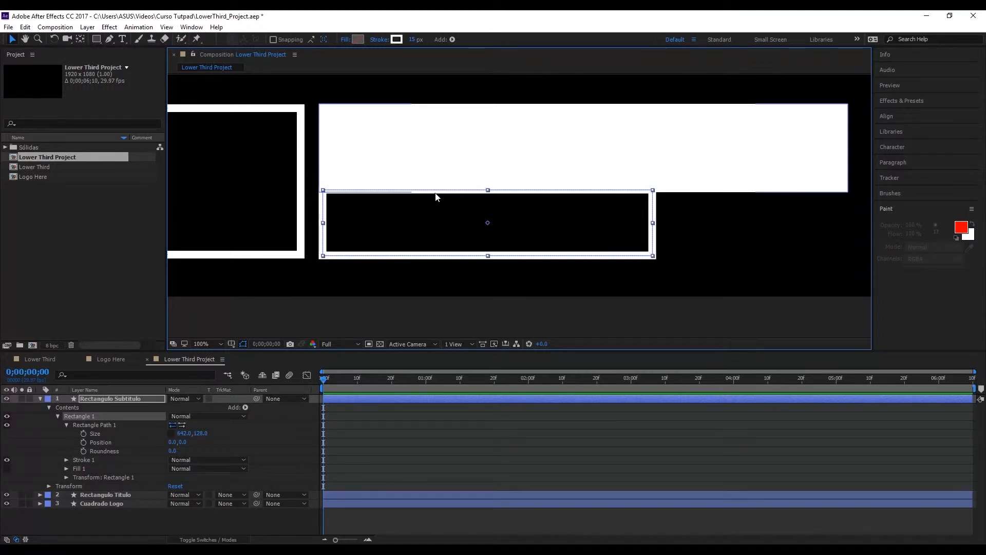
Step: Nudge the whole Rectangulo Subtitulo layer slightly up so its outer edges sit flush with the title bar and the square
click(727, 213)
click(611, 168)
click(590, 208)
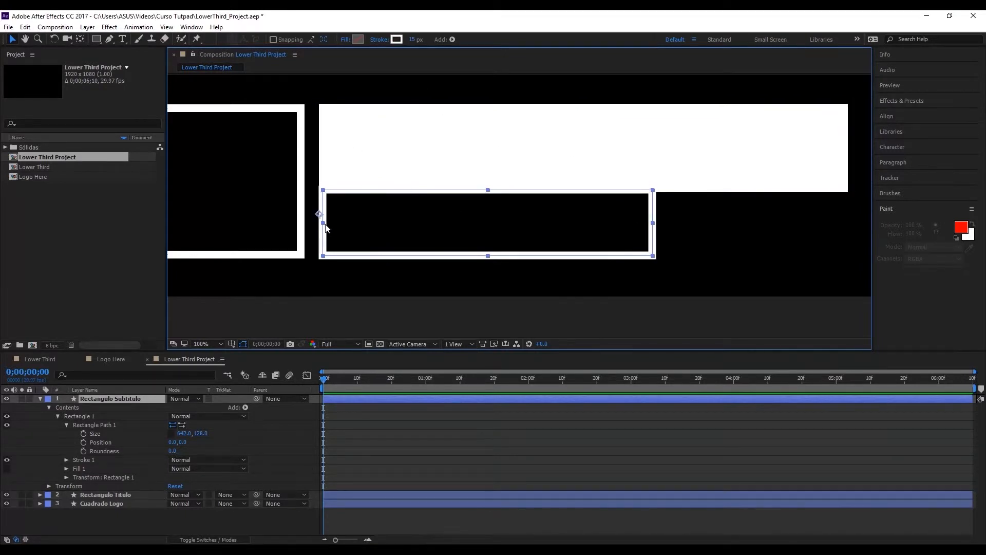
key(Up)
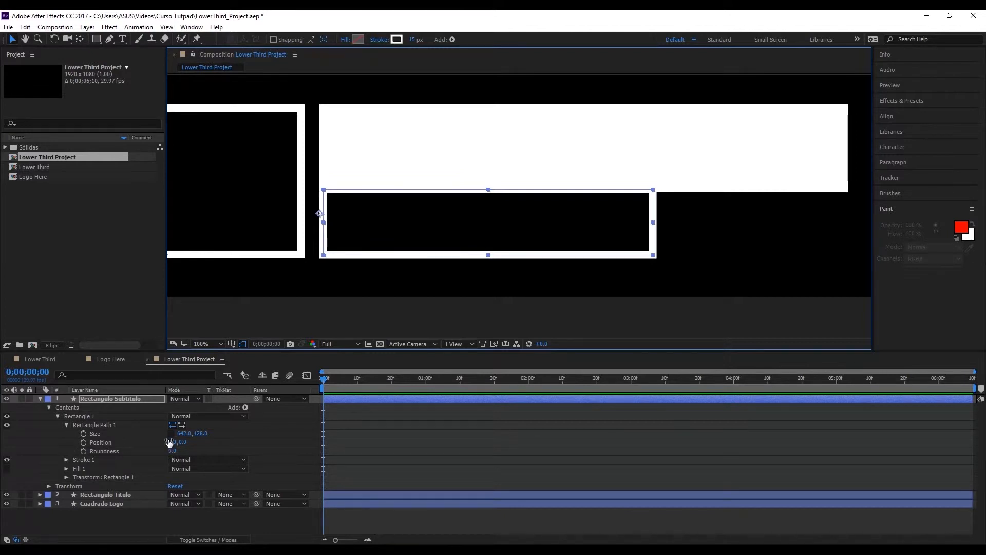
key(period)
key(period)
key(comma)
key(comma)
key(comma)
key(comma)
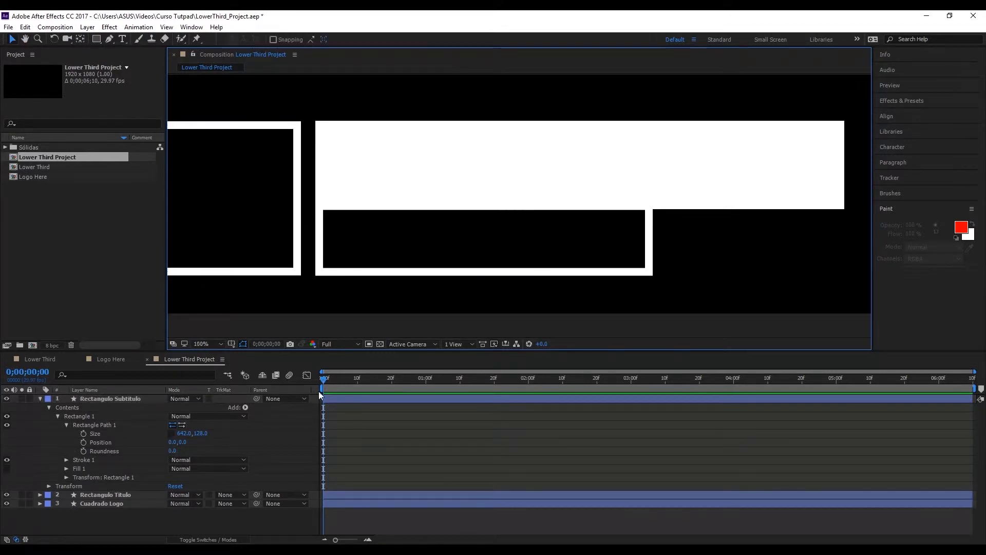
Step: Reorder the layers so Cuadrado Logo is first, Rectangulo Titulo second and Rectangulo Subtitulo last
click(40, 398)
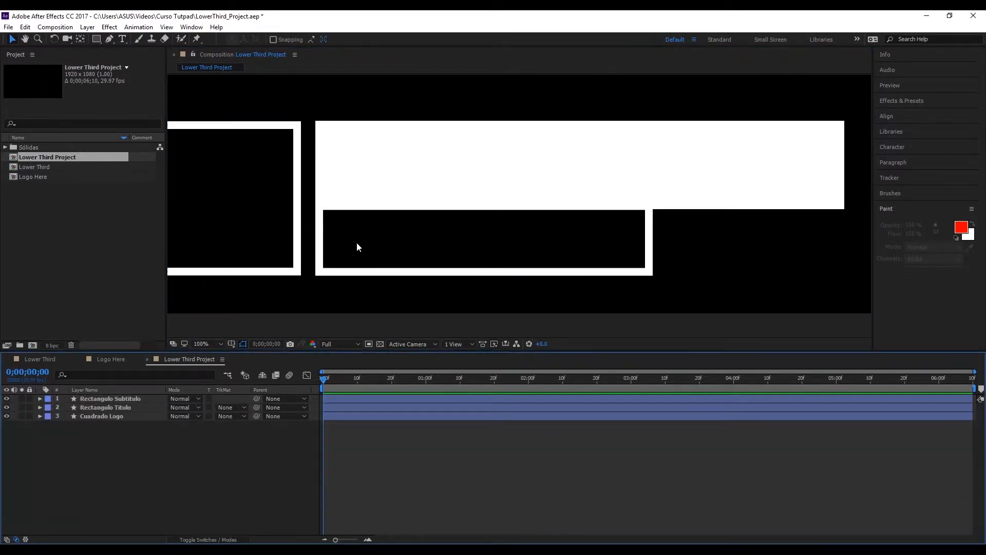
click(100, 416)
drag(100, 417, 123, 399)
click(129, 407)
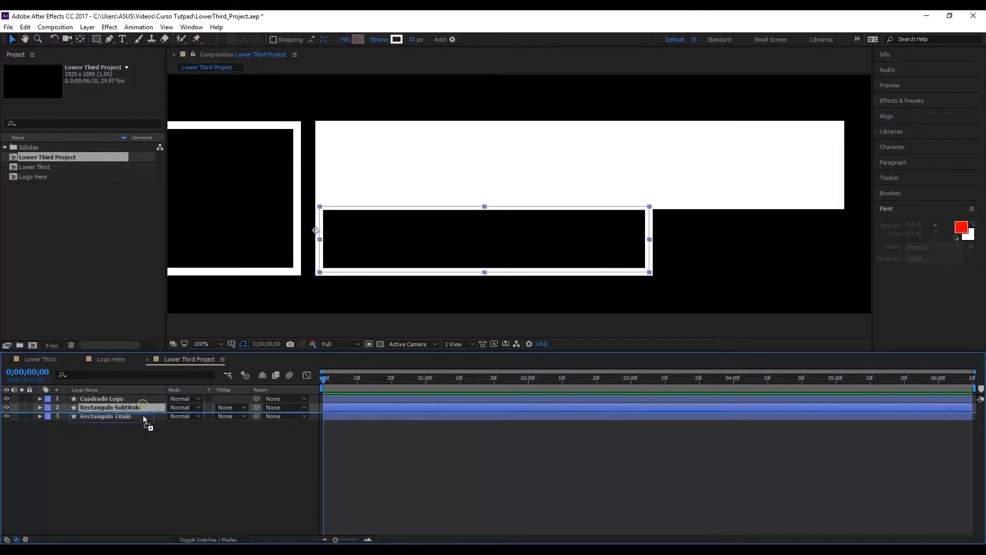
drag(137, 413, 139, 422)
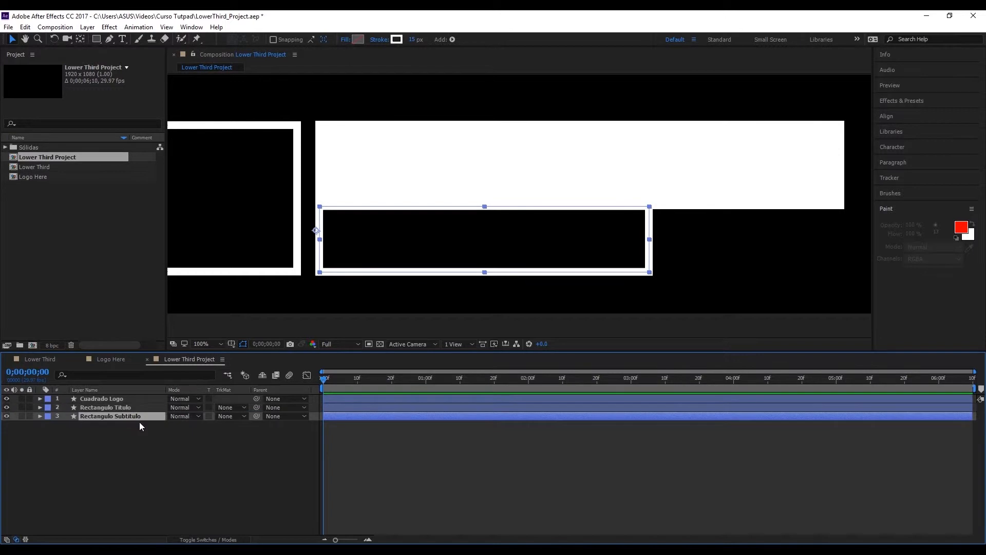
Step: Give the Rectangulo Subtitulo outline a red C40D0D stroke to tell it apart from the title bar
key(comma)
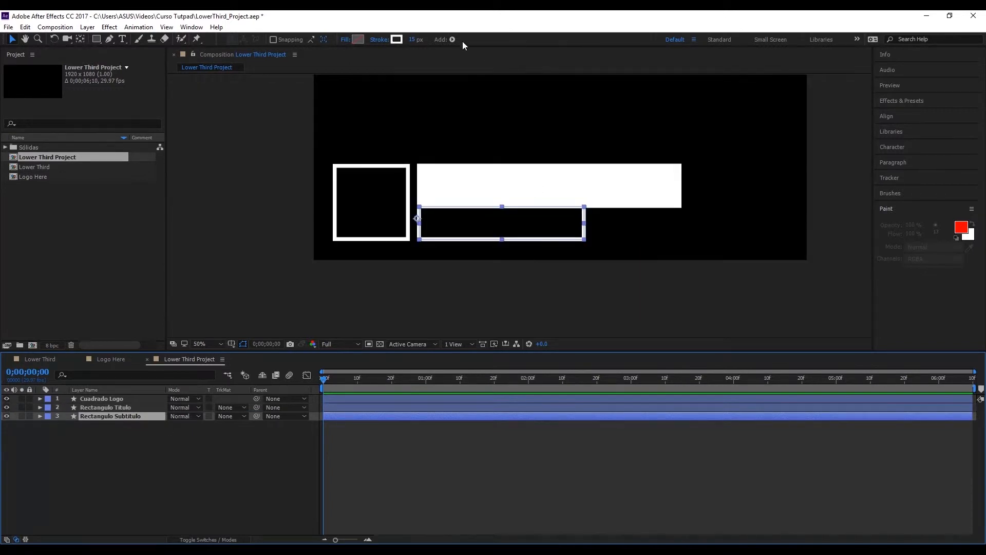
click(397, 39)
click(492, 248)
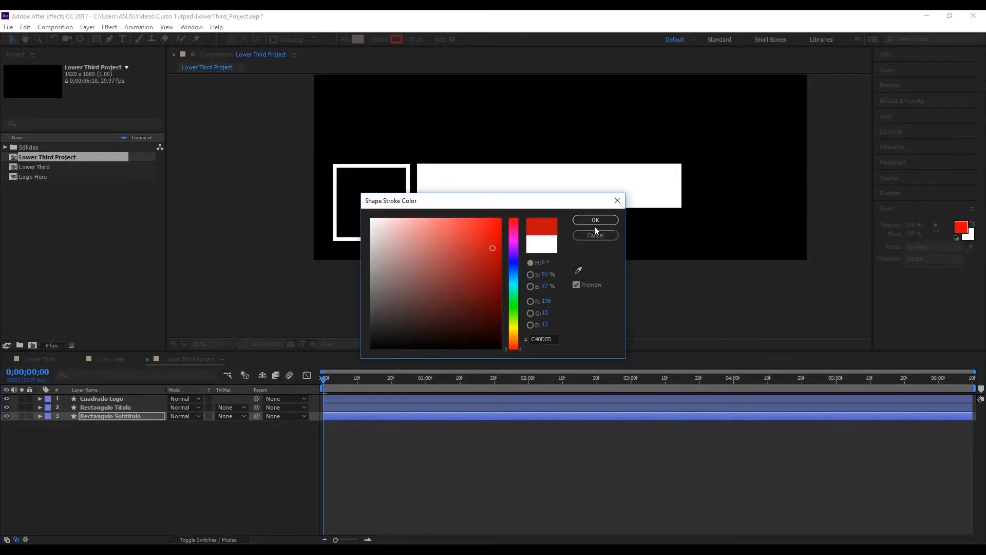
click(594, 221)
Step: Nudge the subtitle outline vertically to fine-tune how its upper stroke tucks behind the title bar
key(period)
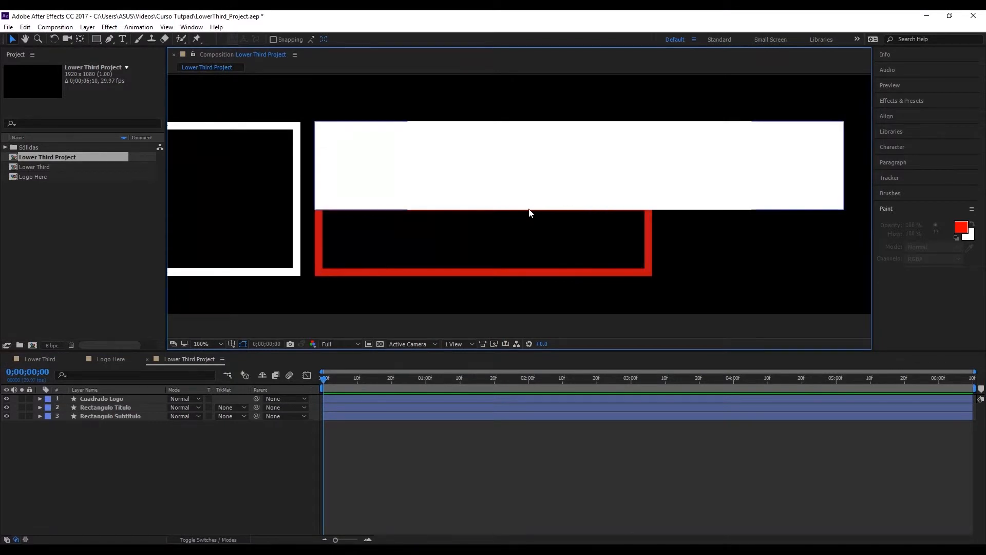
key(period)
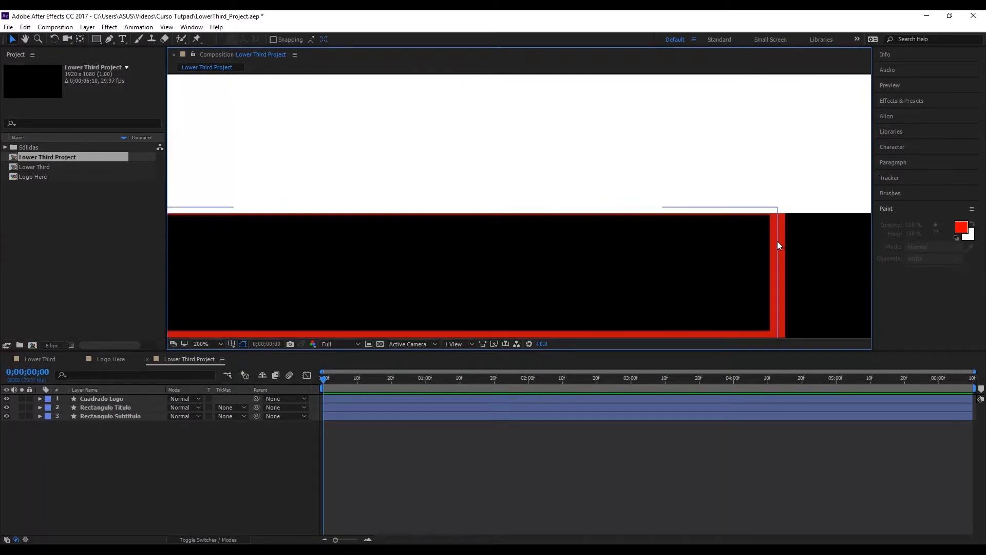
key(period)
drag(757, 244, 542, 249)
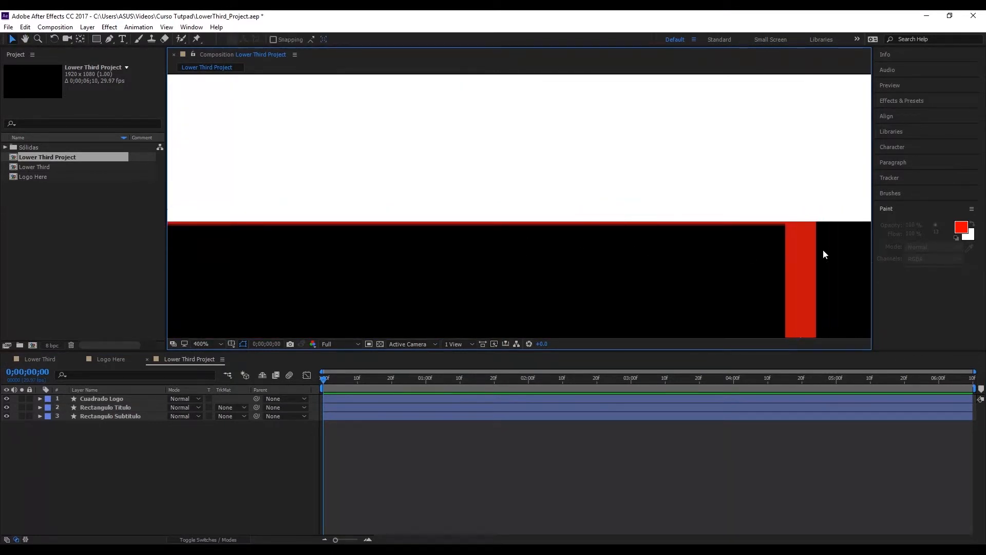
click(803, 254)
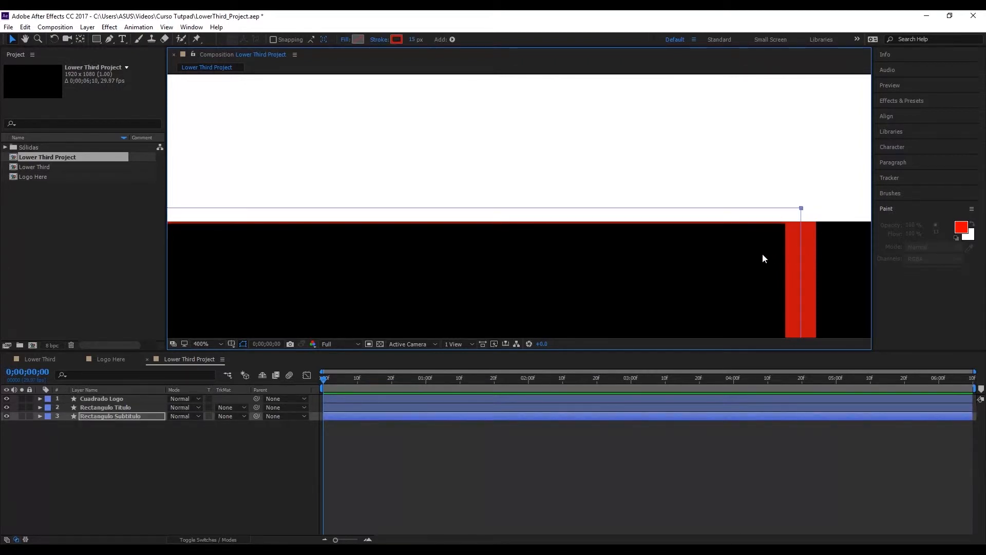
scroll(509, 254, down, 4)
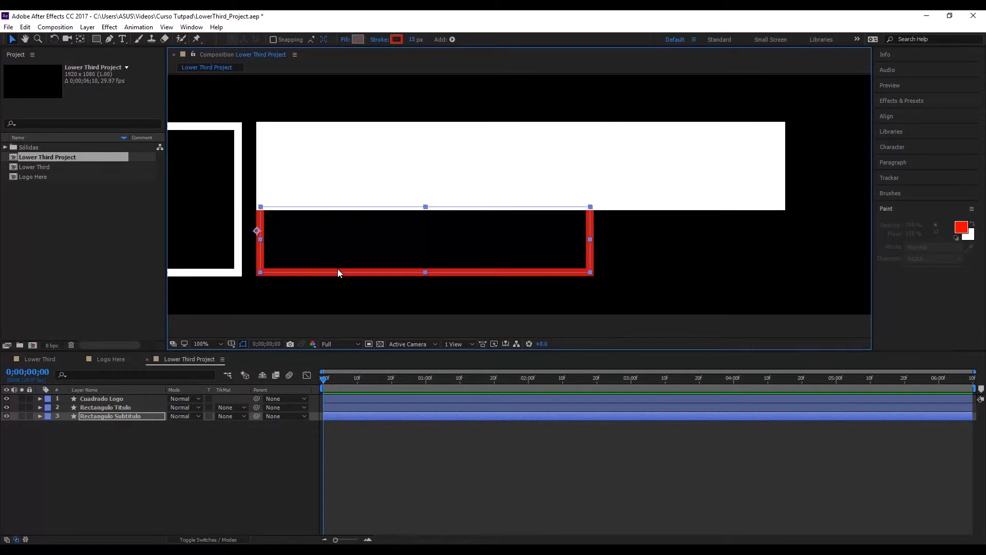
key(Down)
key(Down)
Step: Examine the overlap between the title bar's lower edge and the red subtitle outline, up close and in the whole layout
click(376, 170)
scroll(343, 221, up, 3)
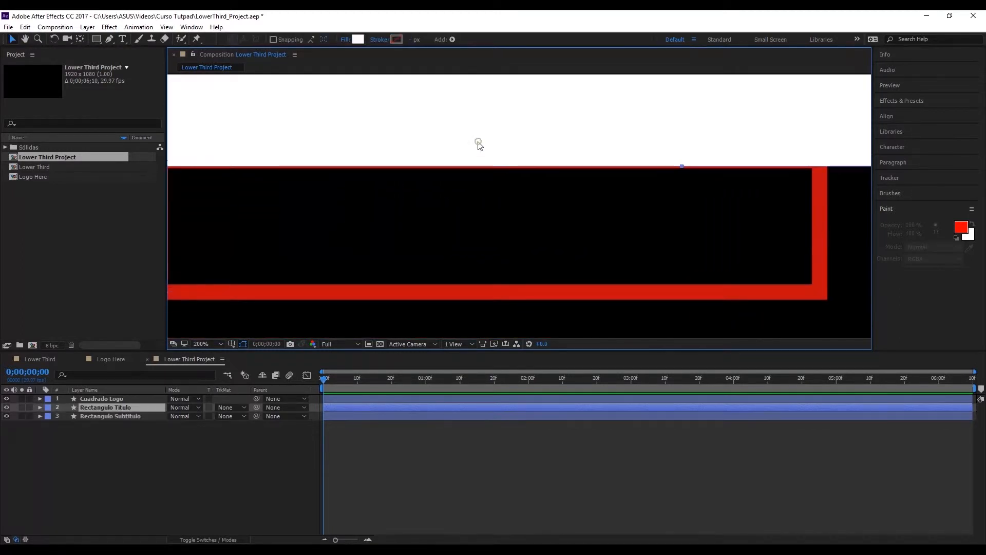
click(410, 204)
scroll(446, 196, up, 2)
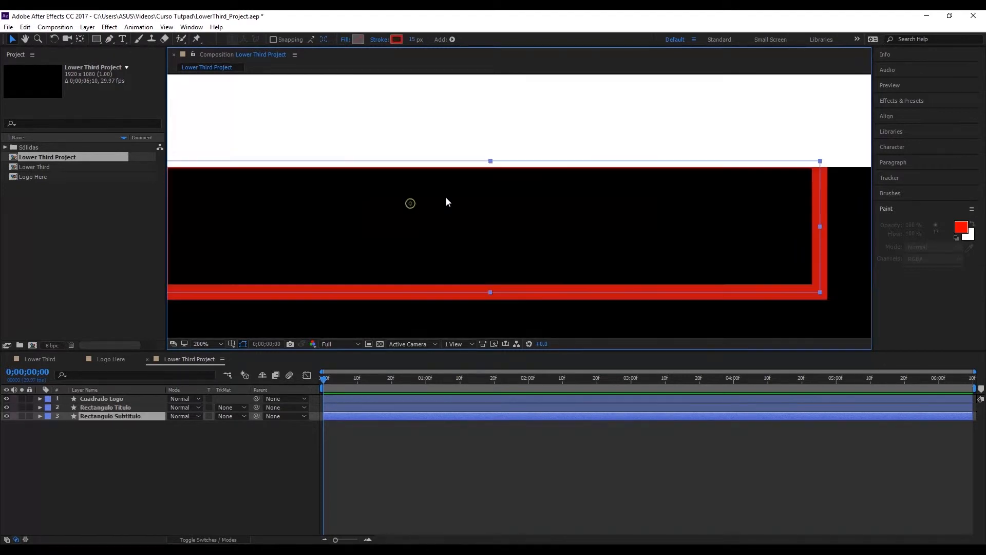
click(454, 121)
scroll(452, 174, down, 6)
click(478, 261)
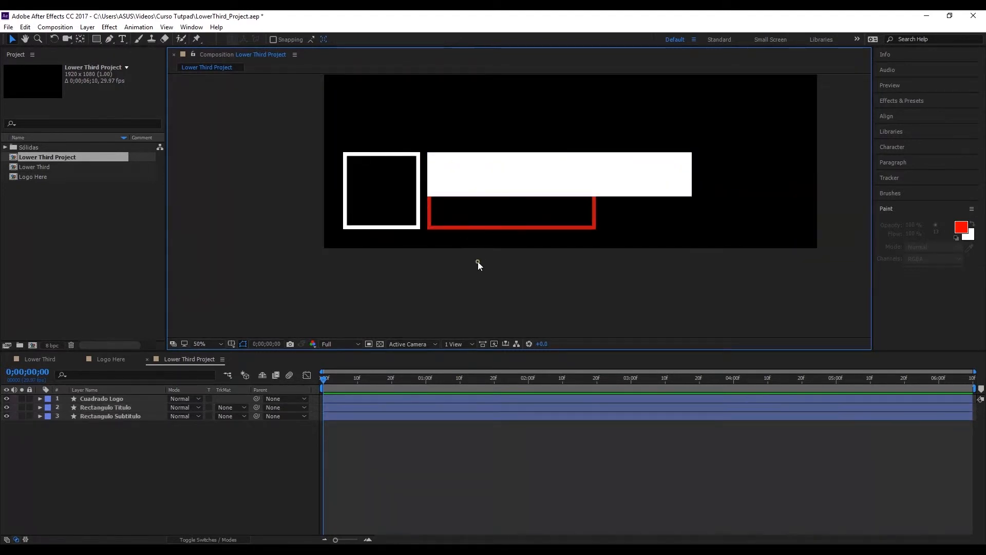
scroll(588, 234, up, 2)
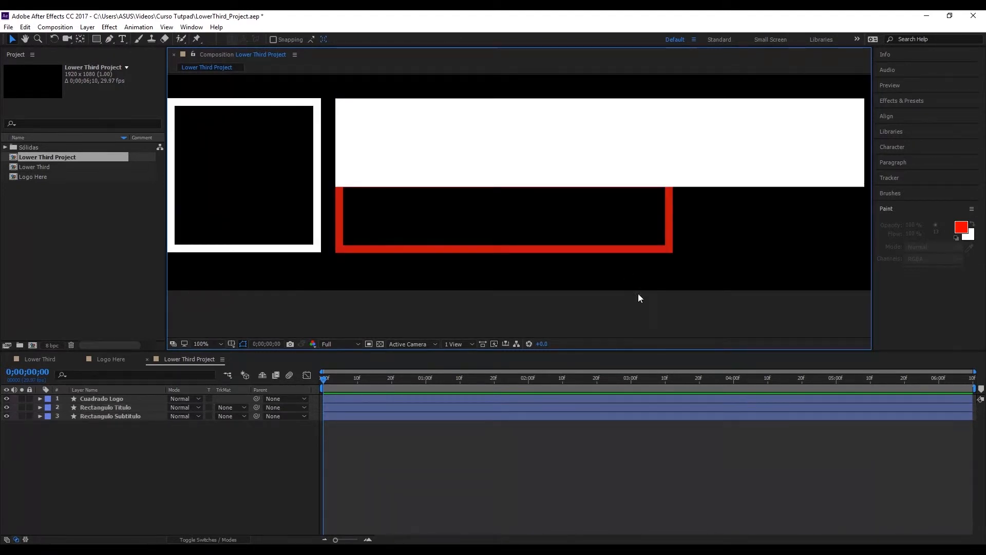
drag(686, 238, 648, 254)
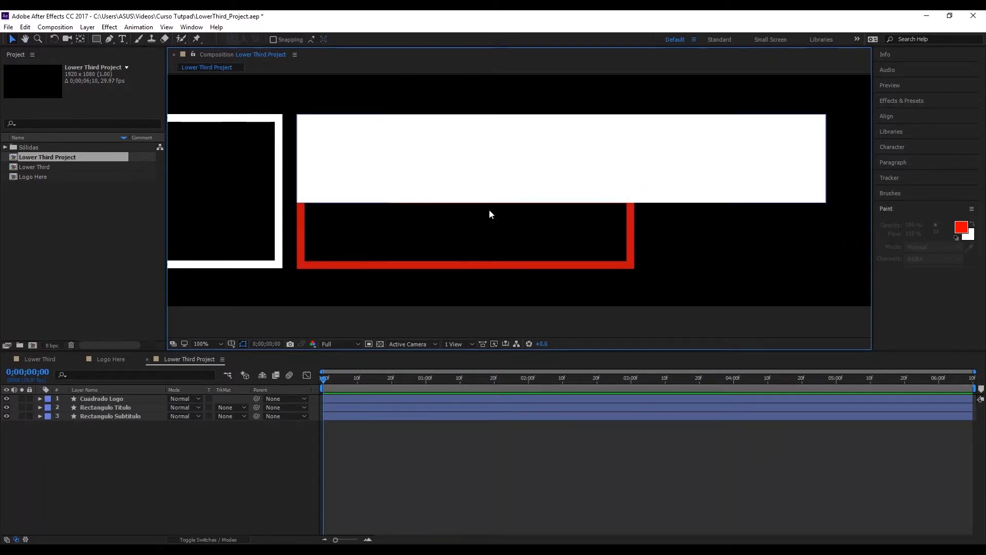
Step: Set the Rectangulo Subtitulo outline's stroke colour to white, FFFFFF
click(351, 266)
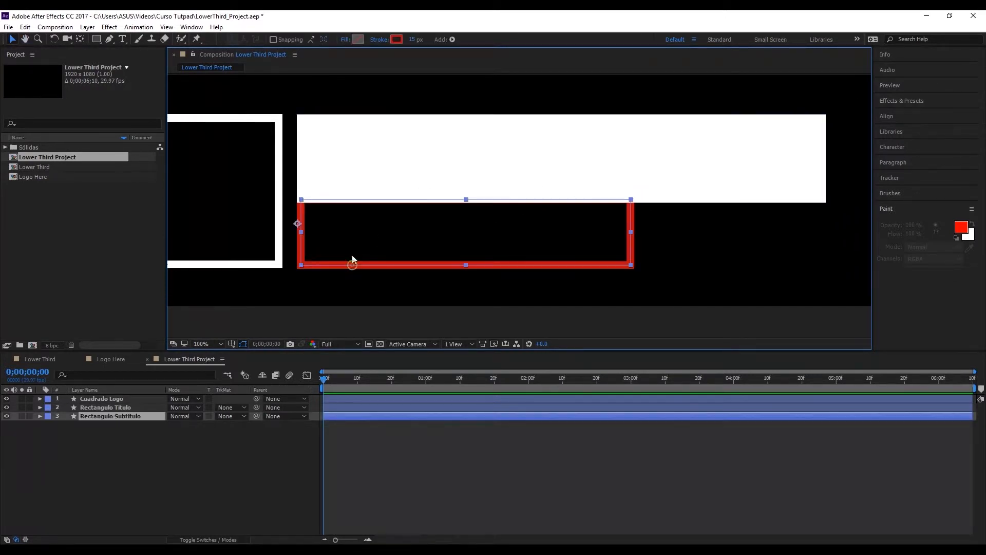
click(396, 40)
click(372, 221)
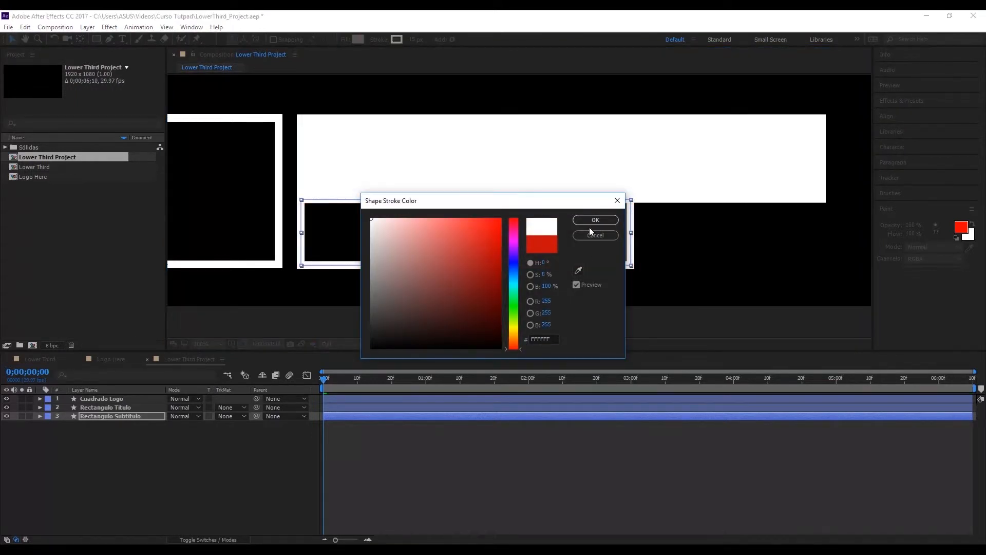
click(592, 221)
scroll(519, 283, down, 1)
click(520, 286)
scroll(514, 289, down, 1)
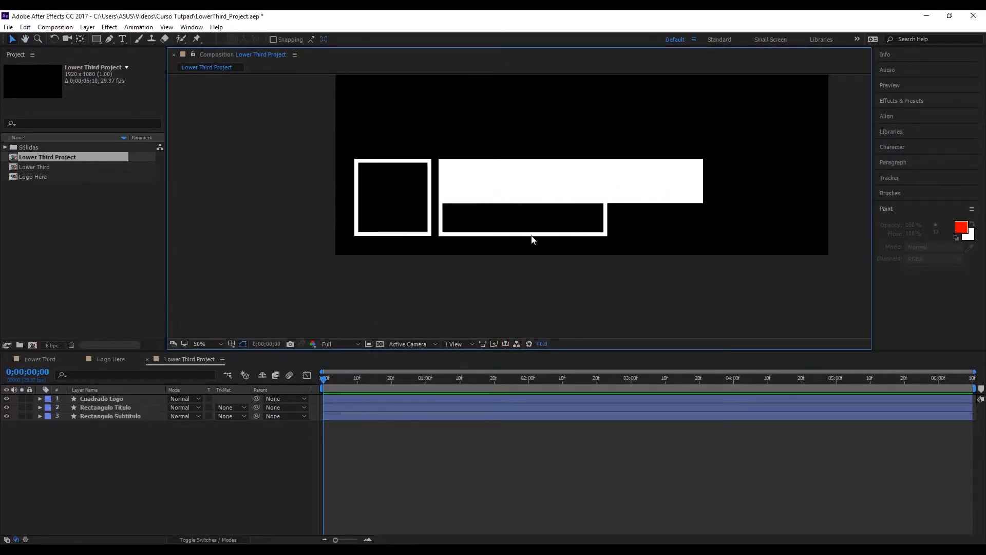
drag(531, 236, 436, 252)
right_click(493, 242)
click(326, 283)
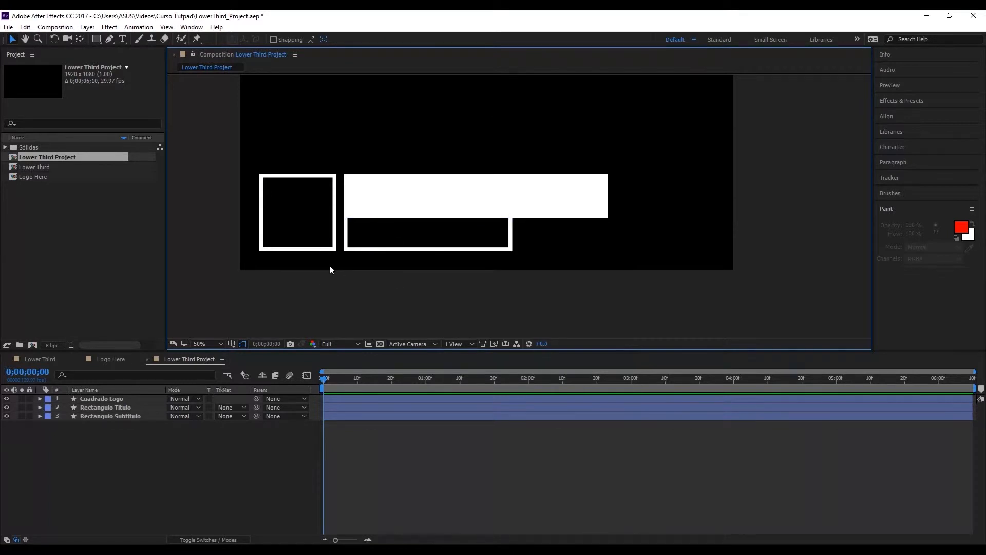
Step: Examine the logo frame's draw-on animation around frames 9 and 10 in the Lower Third composition, then return to Lower Third Project
click(50, 360)
mouse_move(360, 380)
mouse_down()
mouse_move(332, 386)
mouse_move(355, 387)
mouse_up()
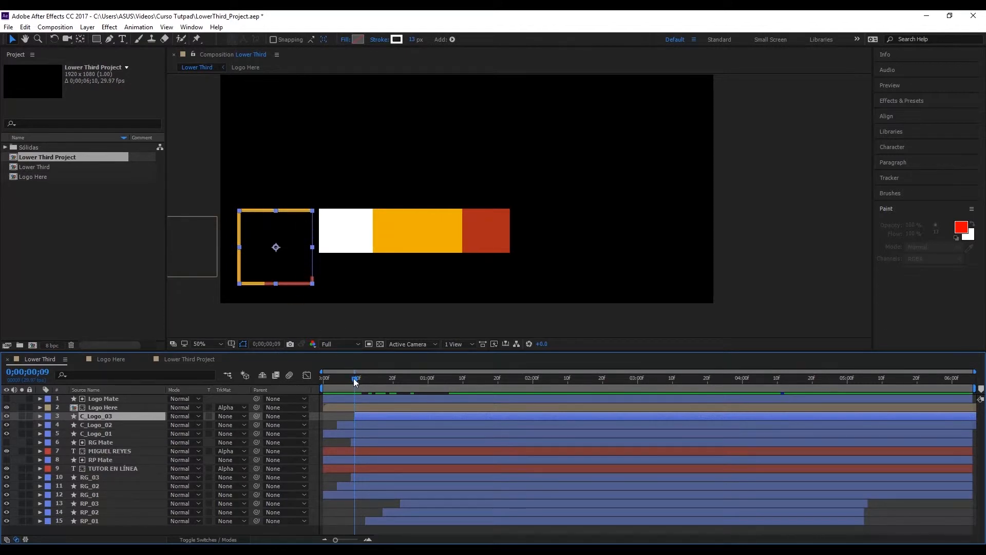
click(358, 382)
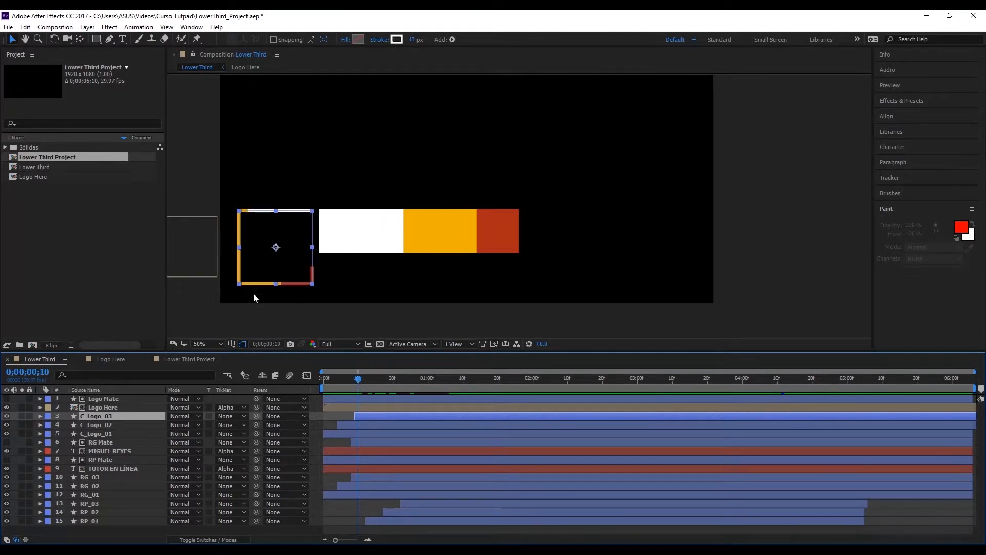
click(185, 360)
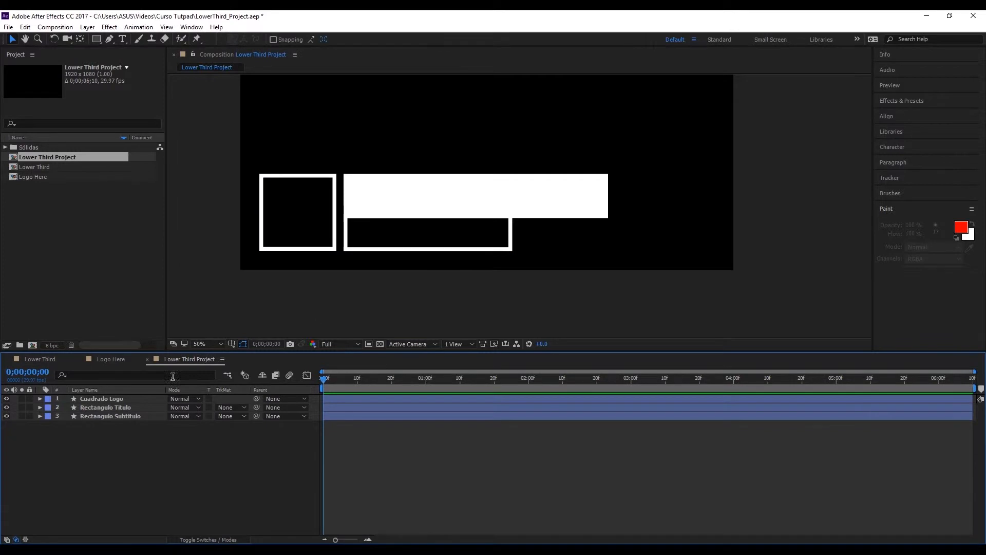
Step: Add a Trim Paths operator to the contents of the Cuadrado Logo layer
click(118, 400)
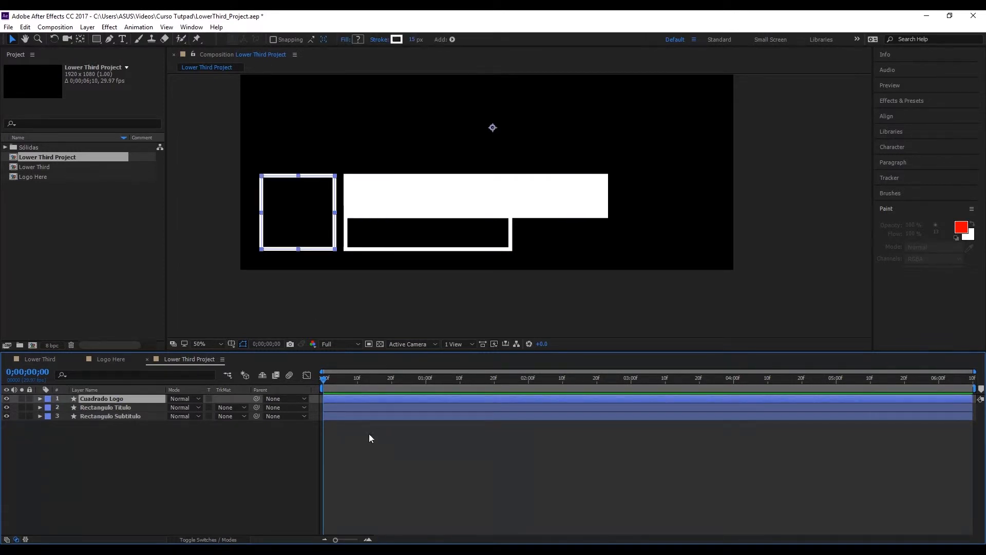
click(41, 399)
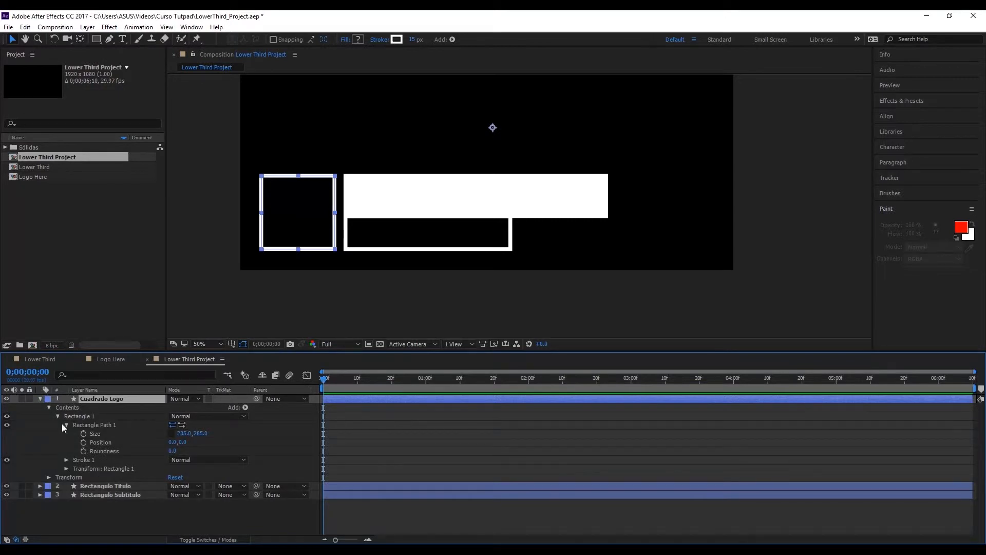
click(66, 425)
click(57, 417)
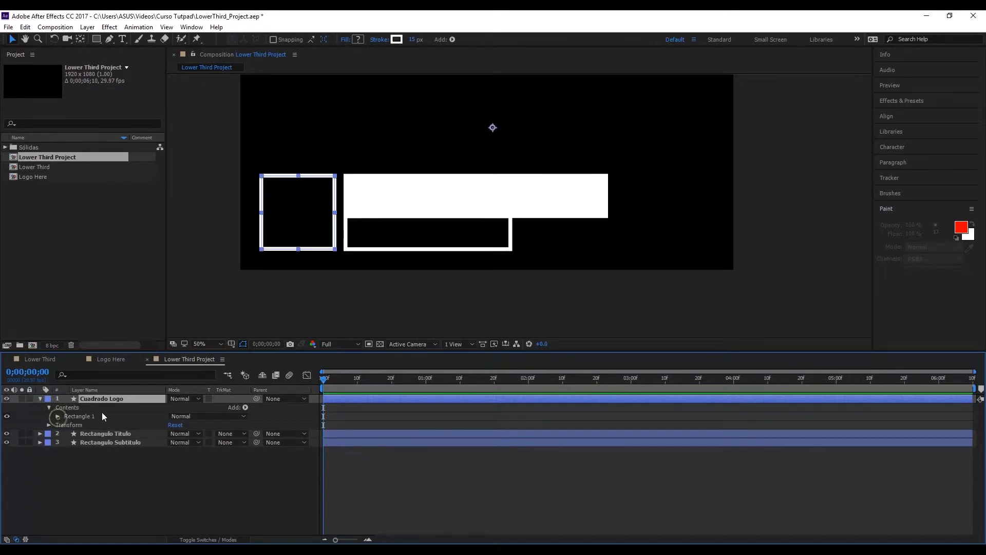
click(246, 408)
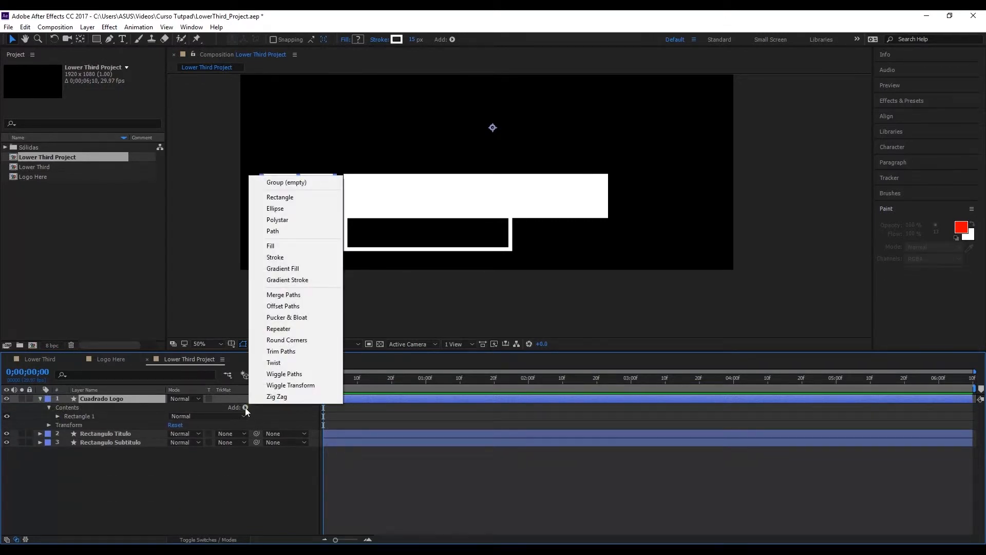
click(304, 352)
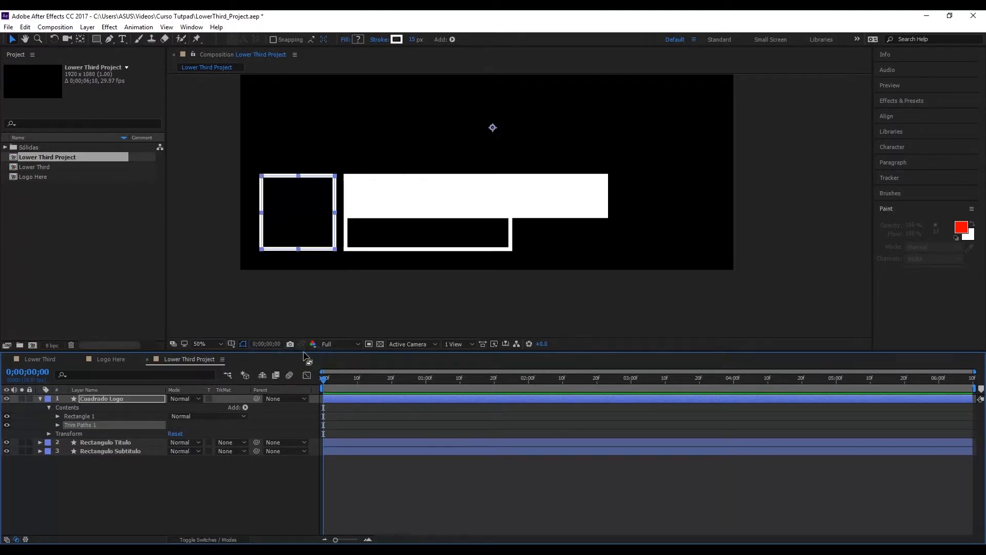
Step: Animate Cuadrado Logo's Trim Paths Start with keyframes from 100% at 0;00;00;00 to 0% at 0;00;00;25
click(57, 426)
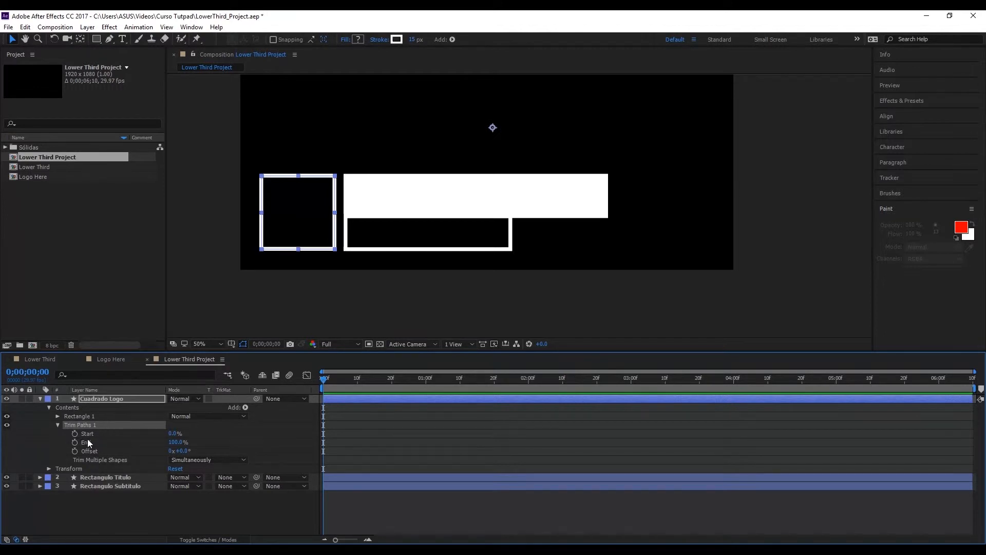
mouse_move(175, 436)
mouse_down()
mouse_move(225, 430)
mouse_move(164, 434)
mouse_up()
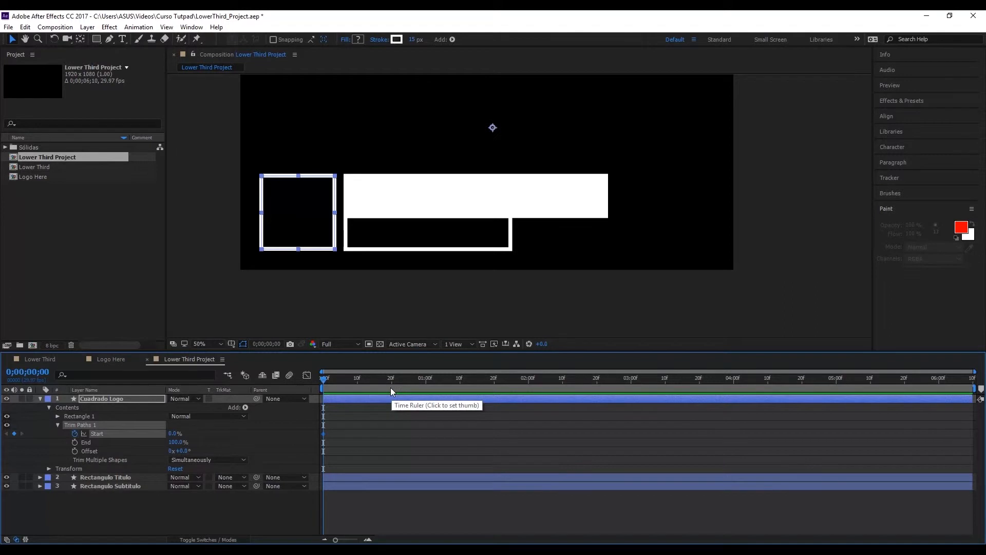
click(409, 384)
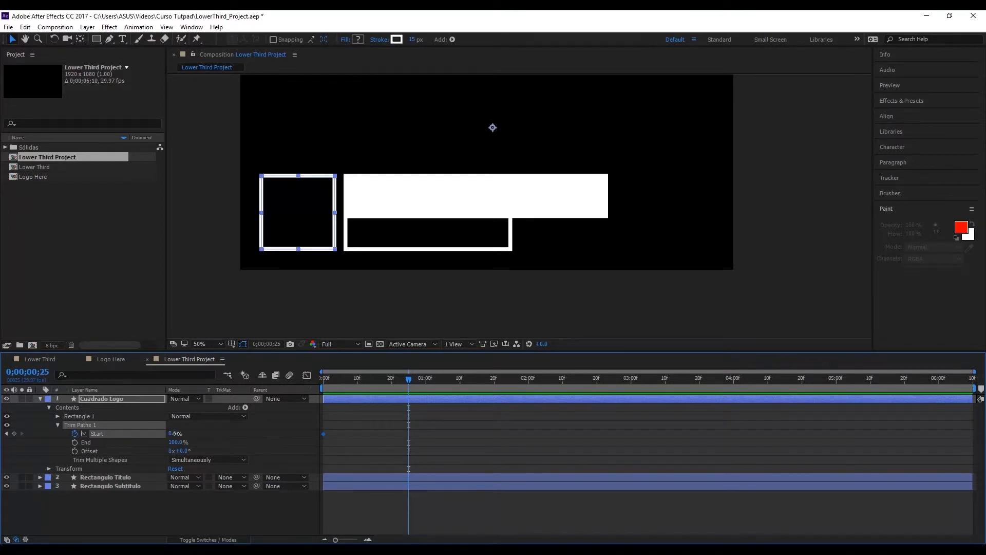
click(193, 433)
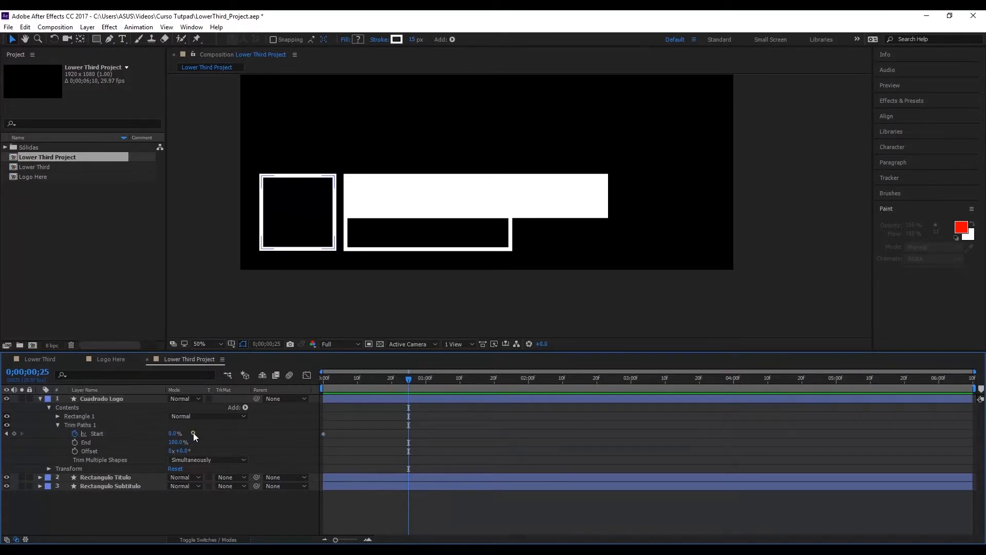
click(15, 435)
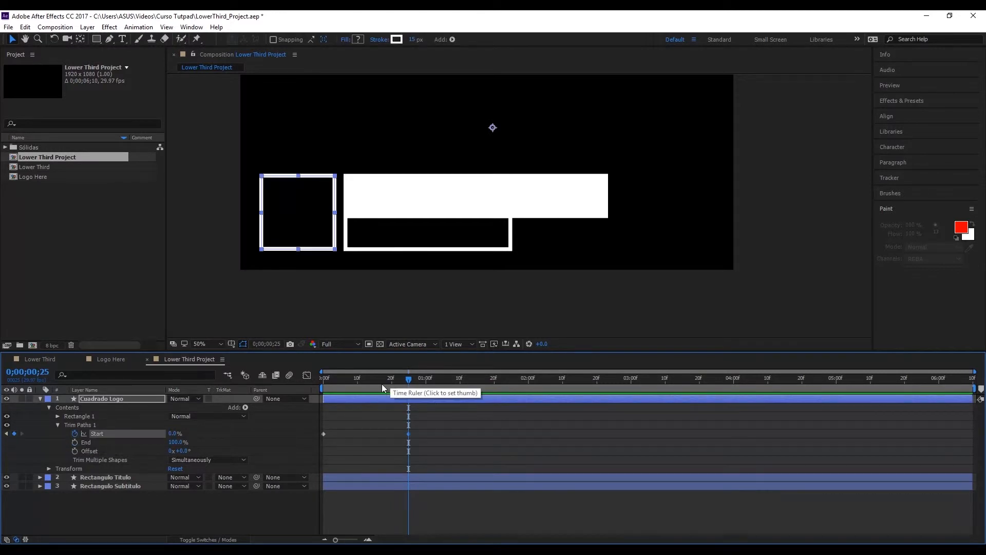
drag(361, 380, 300, 393)
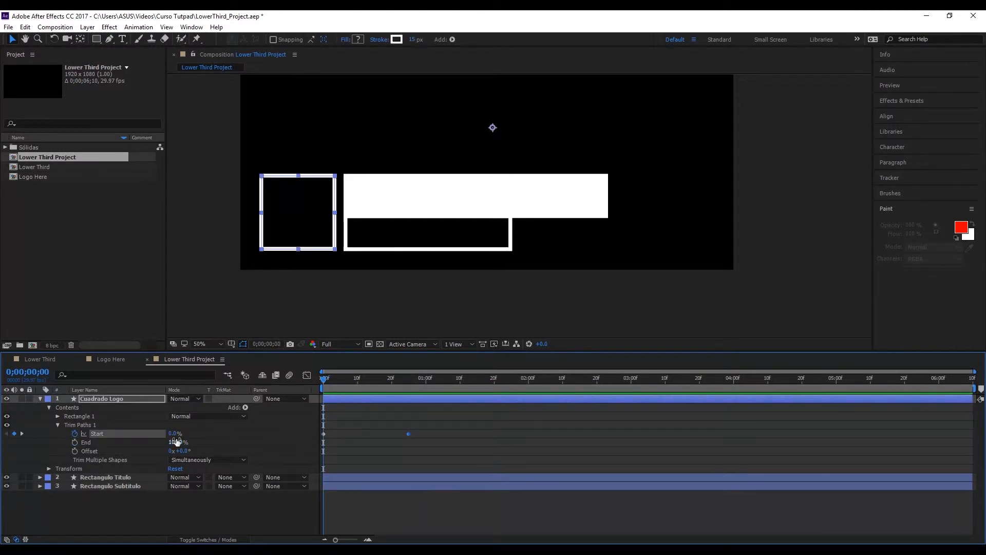
drag(173, 433, 246, 432)
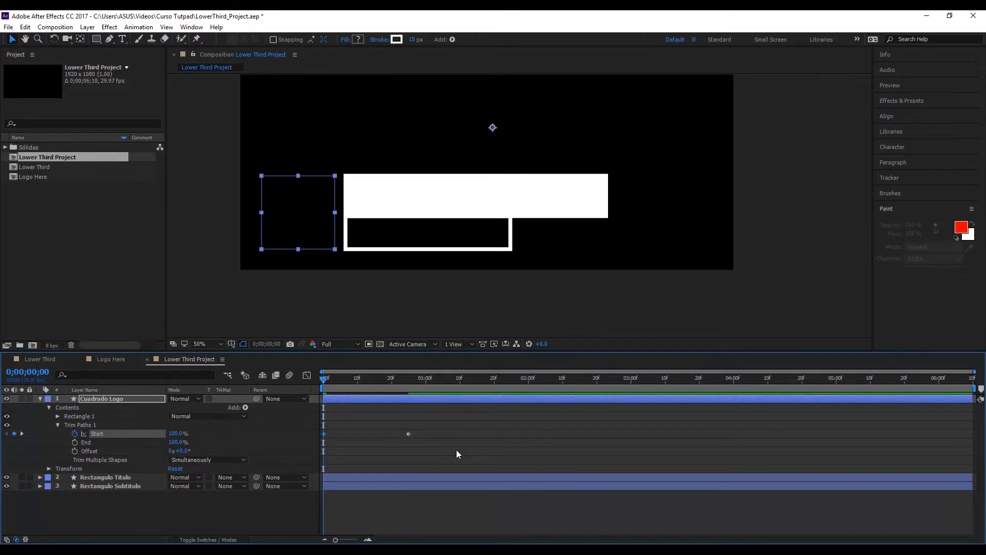
drag(456, 449, 301, 427)
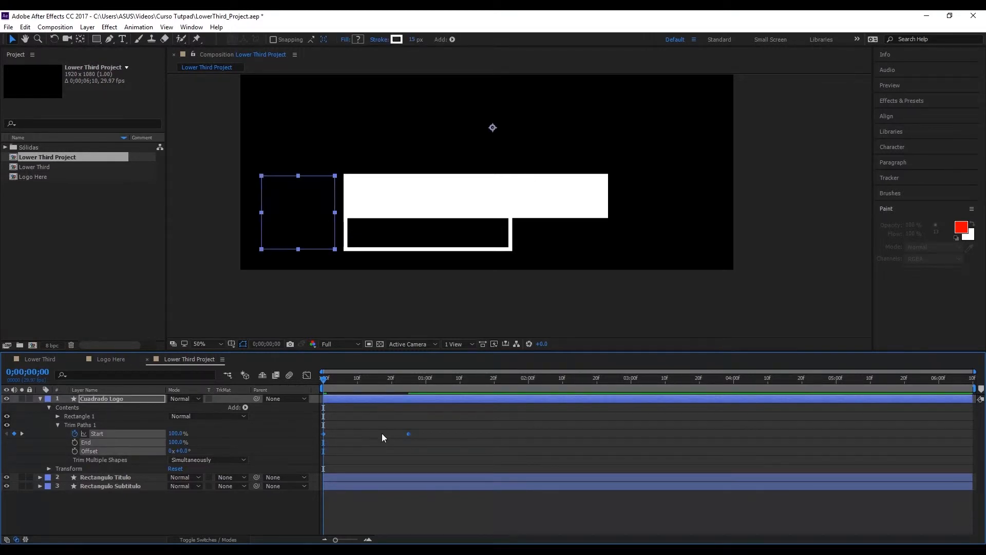
right_click(409, 434)
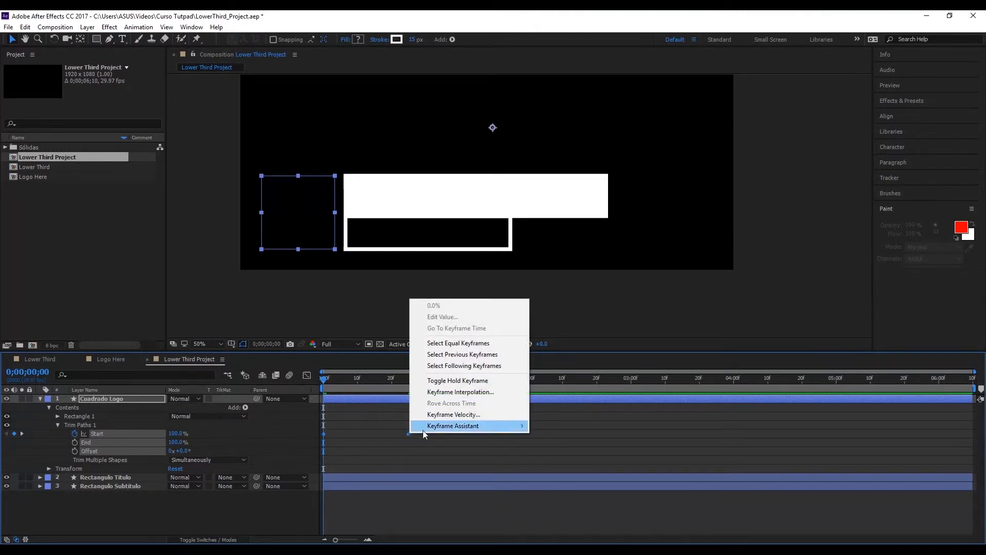
mouse_move(466, 426)
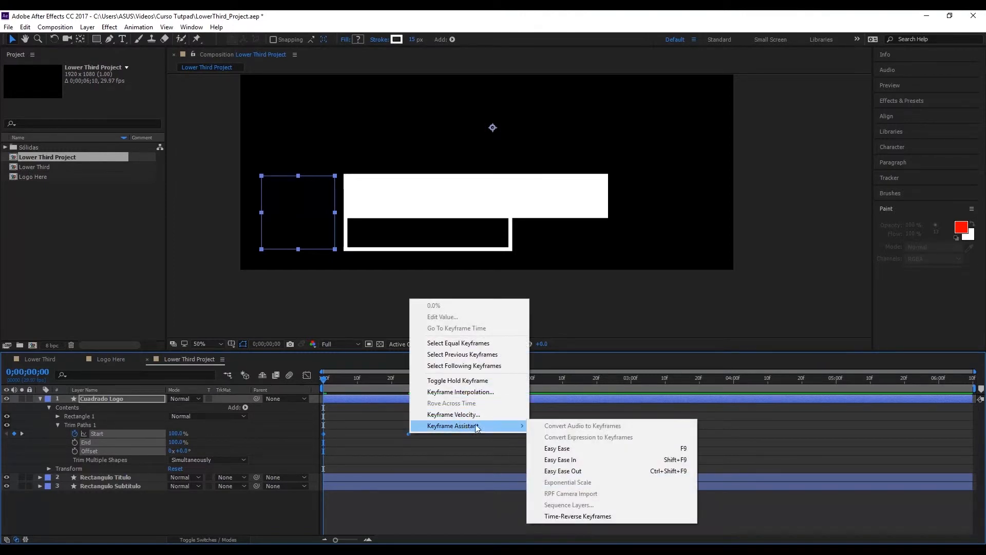
click(558, 448)
click(307, 379)
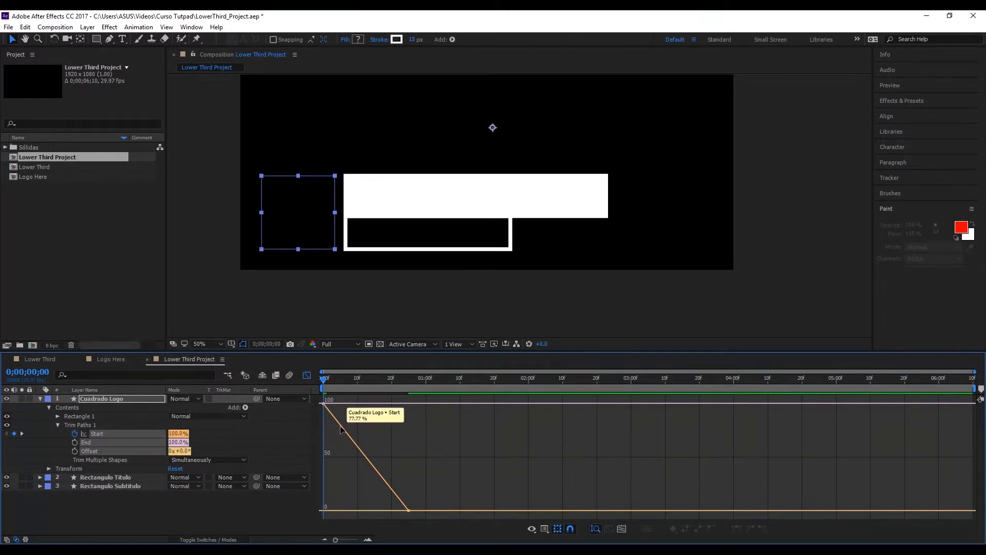
click(307, 375)
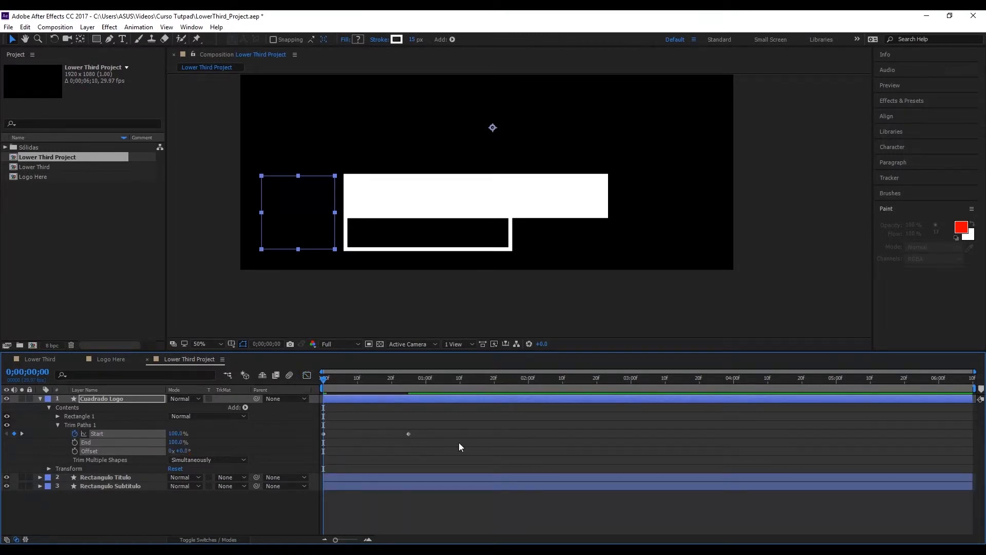
Step: Apply Easy Ease to both Trim Paths Start keyframes of Cuadrado Logo
drag(460, 445, 325, 415)
right_click(408, 433)
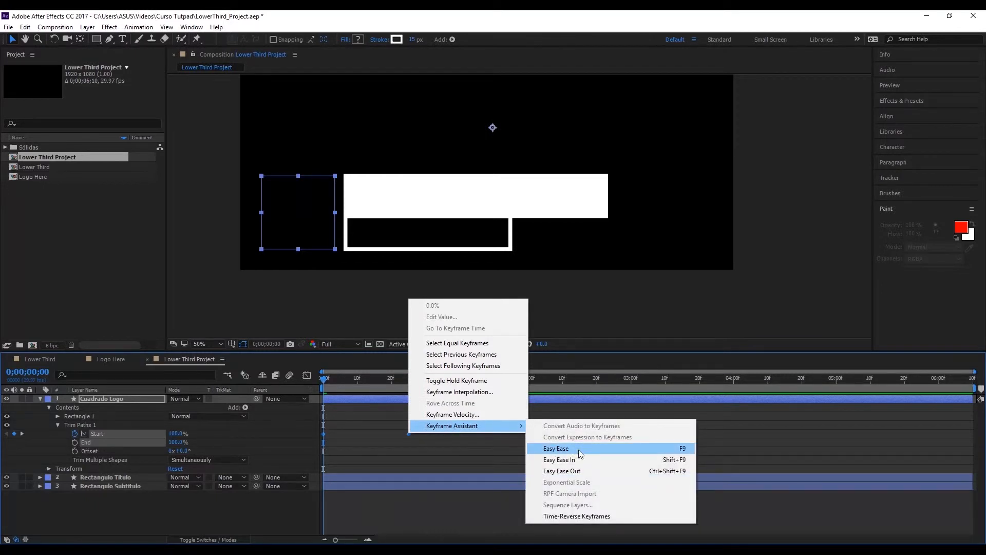
click(578, 449)
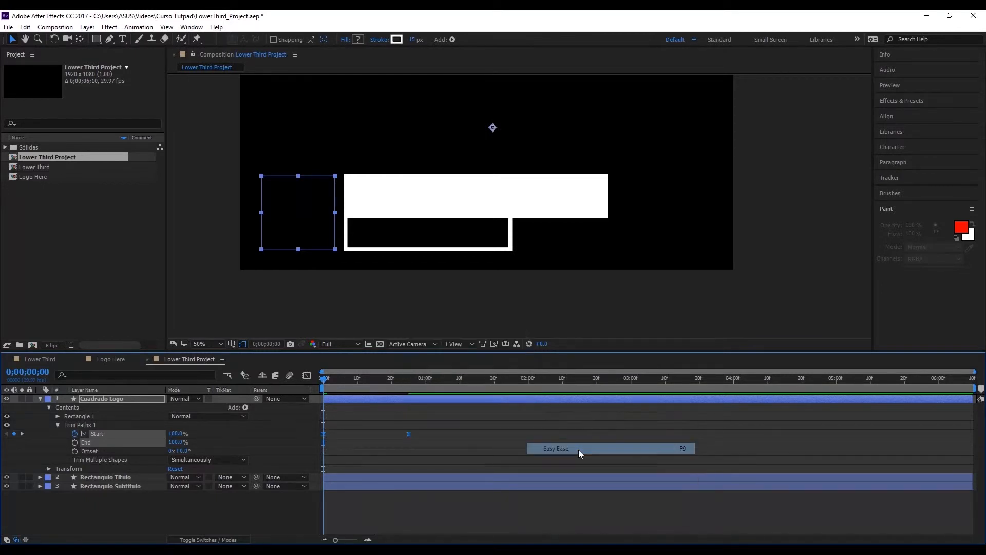
Step: Set the graph editor to edit the speed graph for Cuadrado Logo's Start property, then return to the layer bars
click(307, 376)
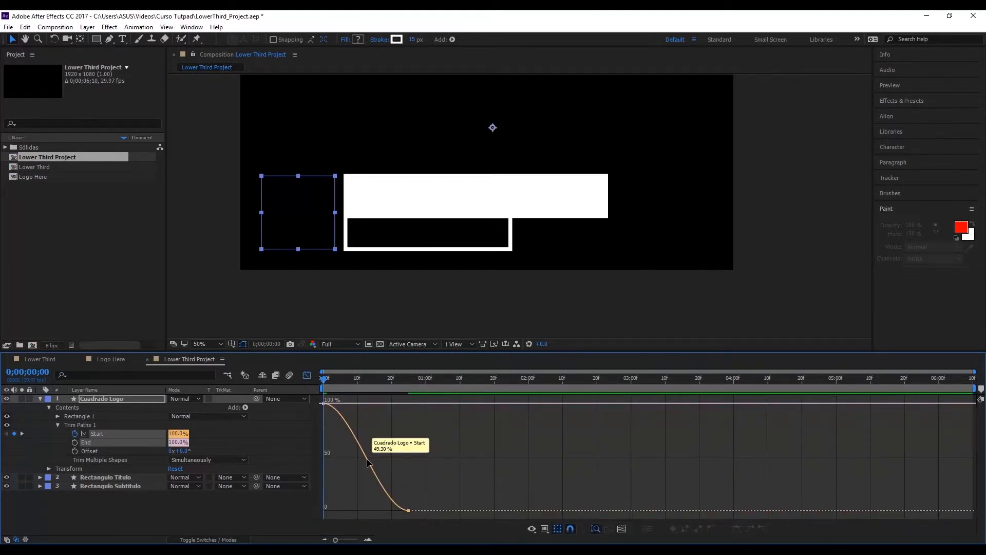
click(532, 530)
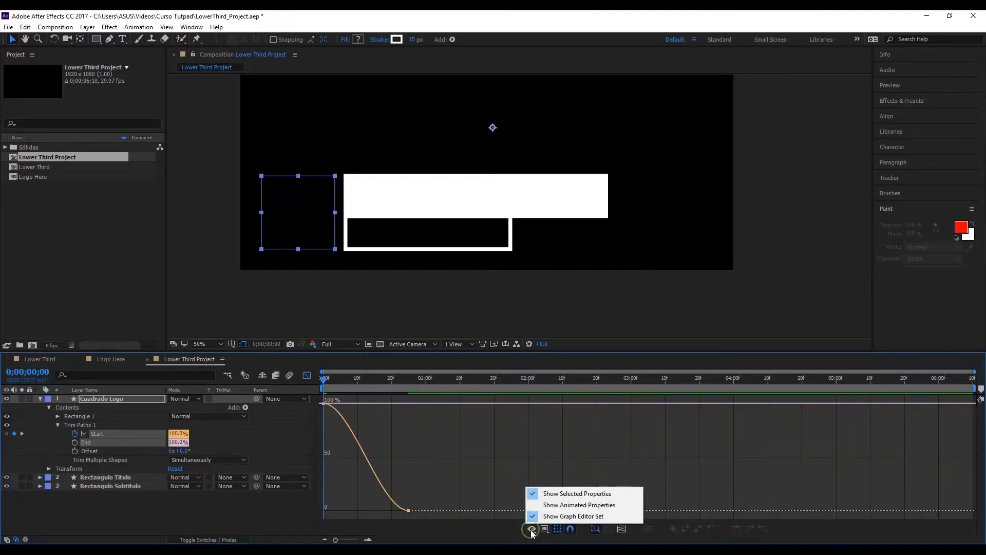
click(545, 530)
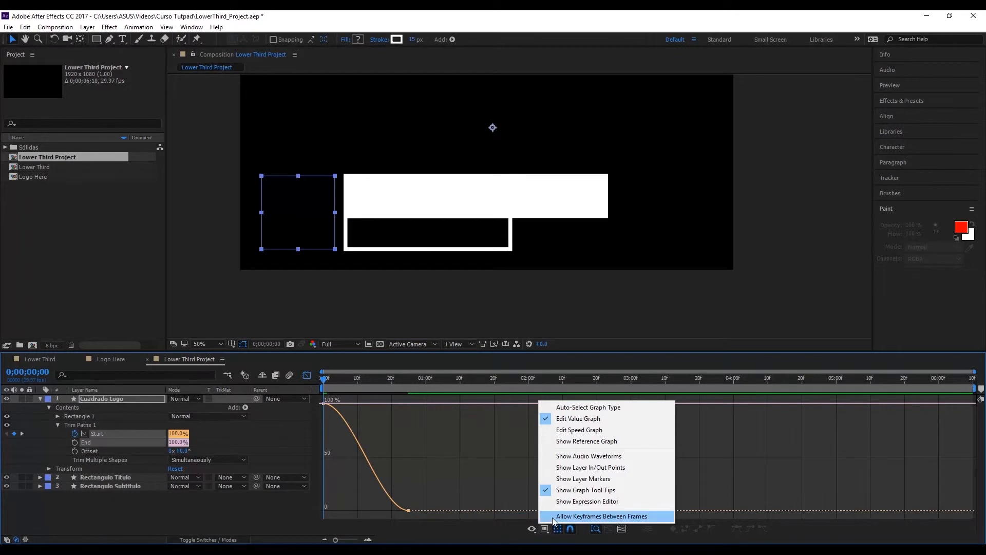
click(592, 434)
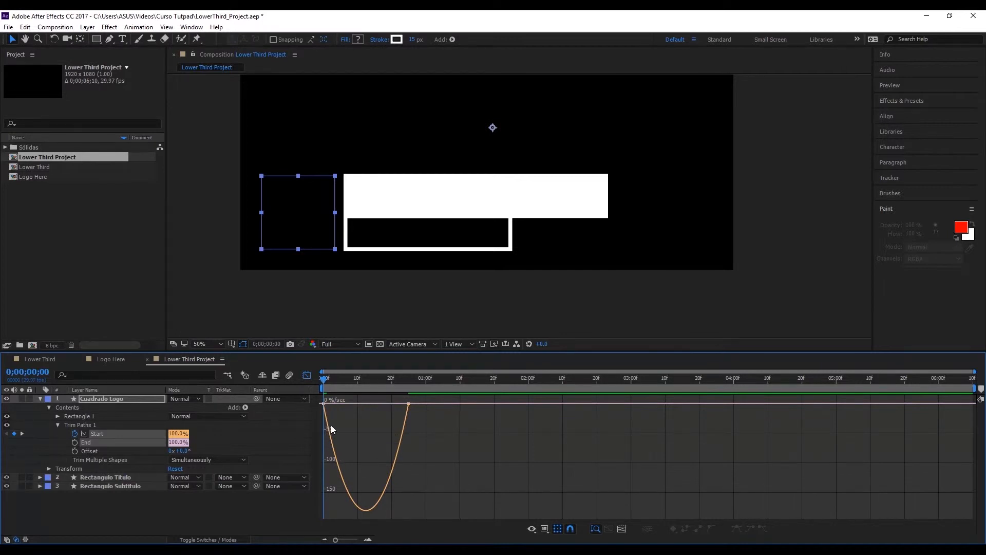
click(307, 375)
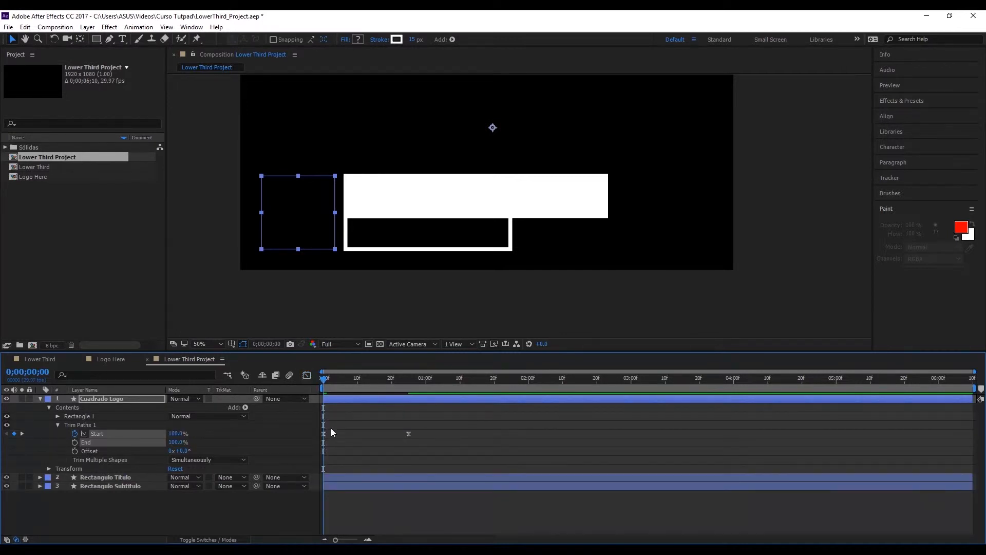
Step: Preview the eased draw-on animation of the logo frame
drag(459, 435, 315, 417)
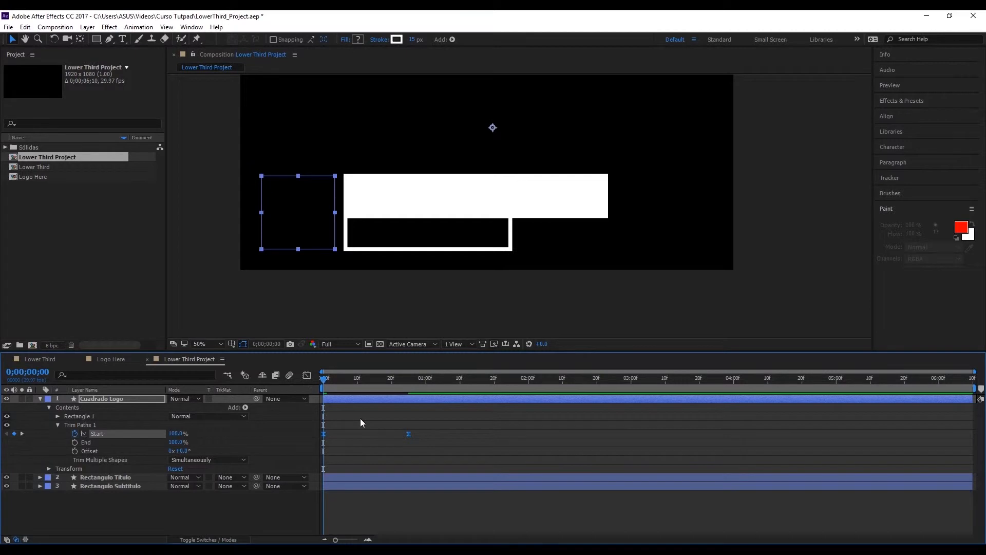
click(374, 420)
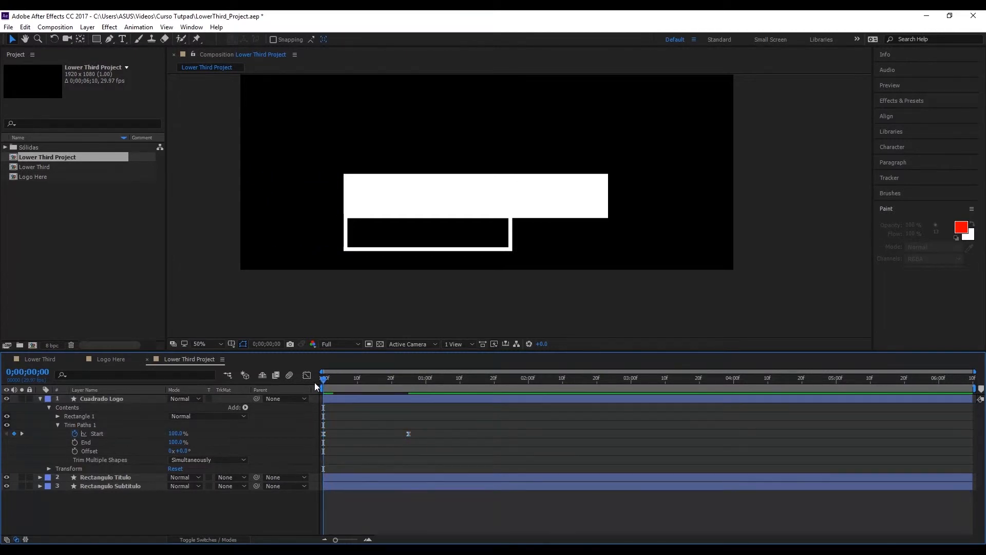
key(space)
key(space)
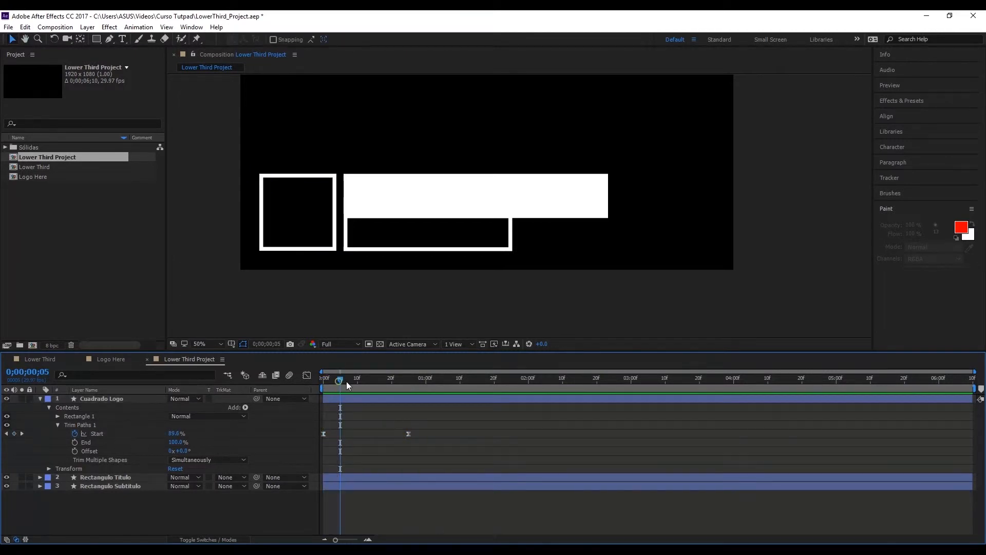
key(space)
Step: Reshape the Start speed curve by collapsing the first keyframe's handle and lengthening the second's, giving a fast start and gradual slowdown
click(315, 419)
click(323, 434)
click(306, 375)
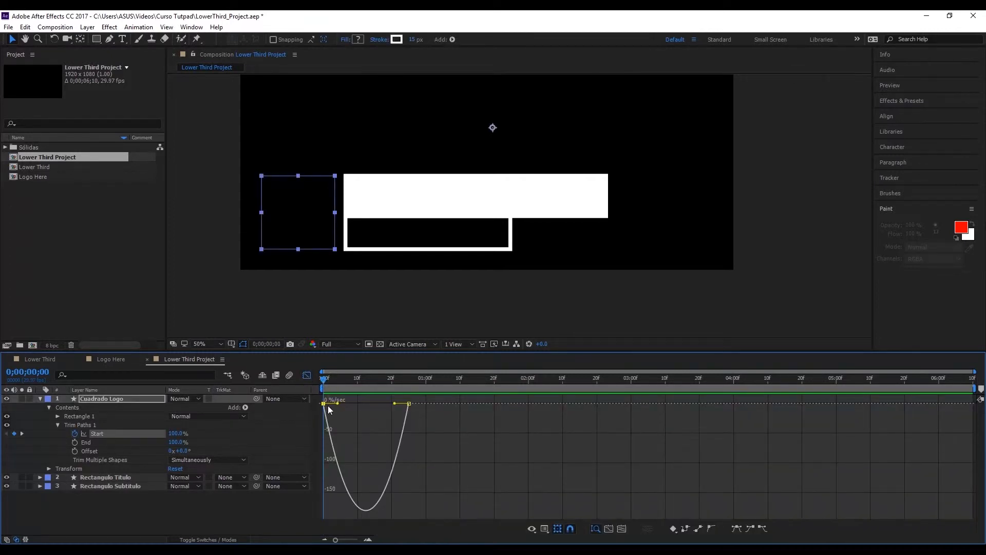
drag(339, 406, 323, 407)
drag(395, 403, 379, 404)
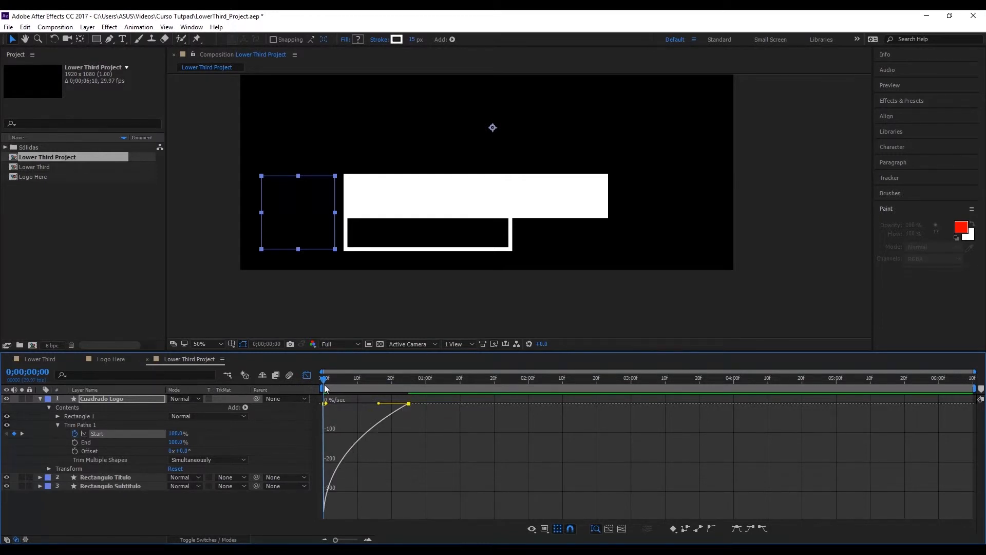
click(308, 376)
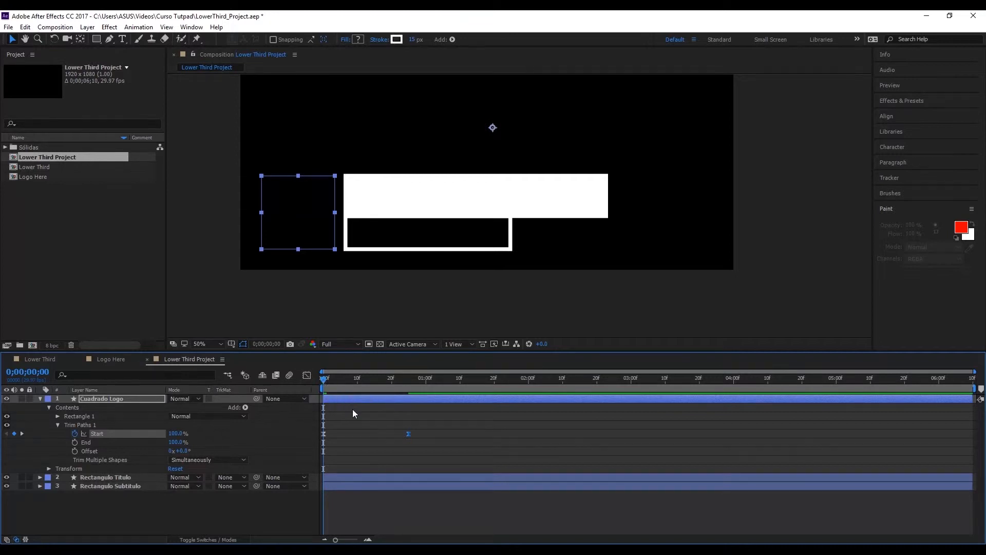
Step: Play back the logo frame's draw-on from the beginning to check the reshaped speed curve
key(space)
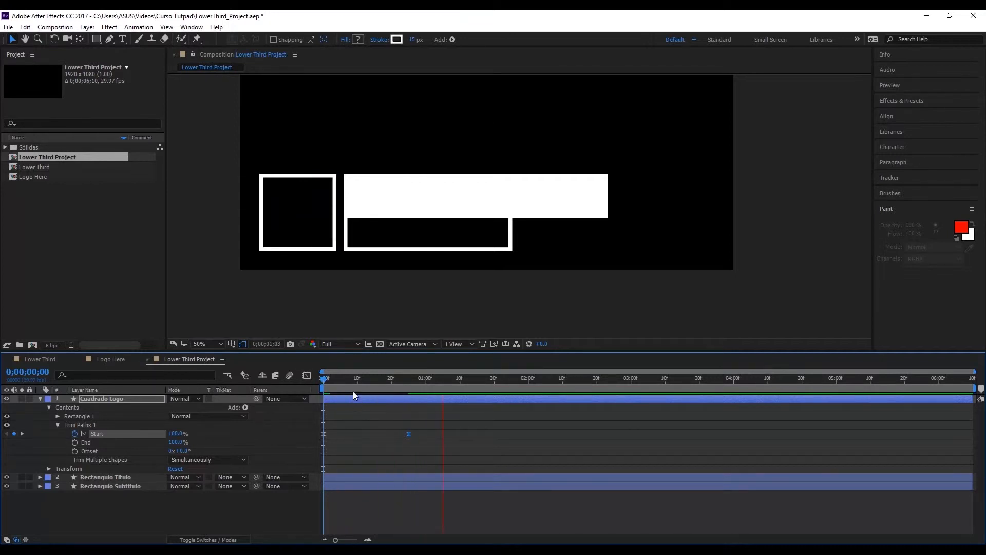
click(337, 386)
key(space)
click(331, 378)
key(space)
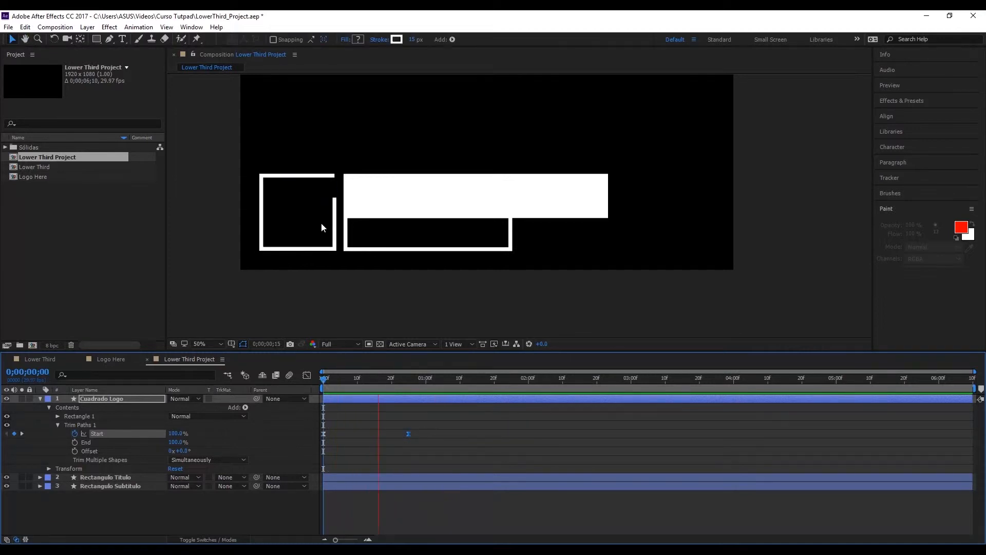
key(space)
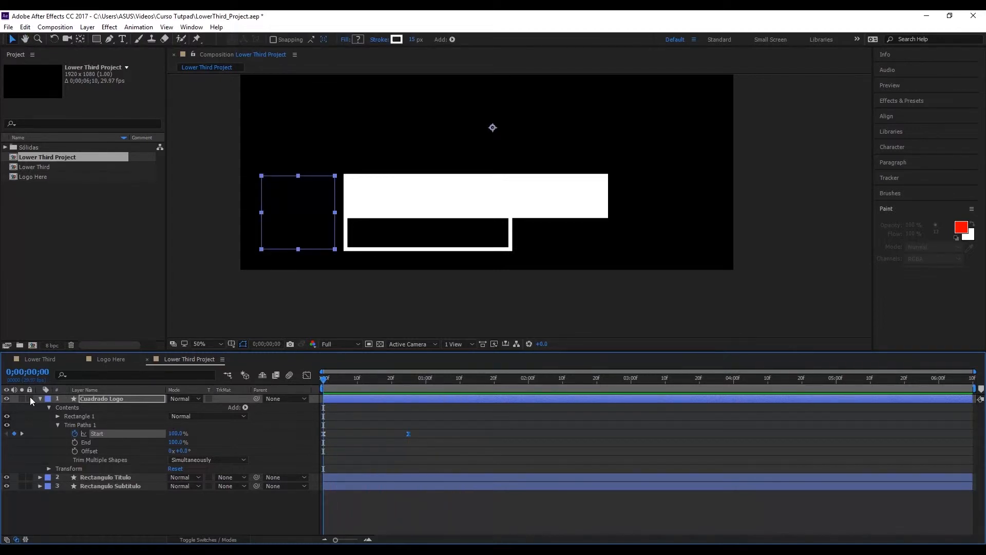
Step: Collapse the Cuadrado Logo layer and examine the layered logo frame in the Lower Third composition, then return to Lower Third Project
click(40, 399)
click(42, 359)
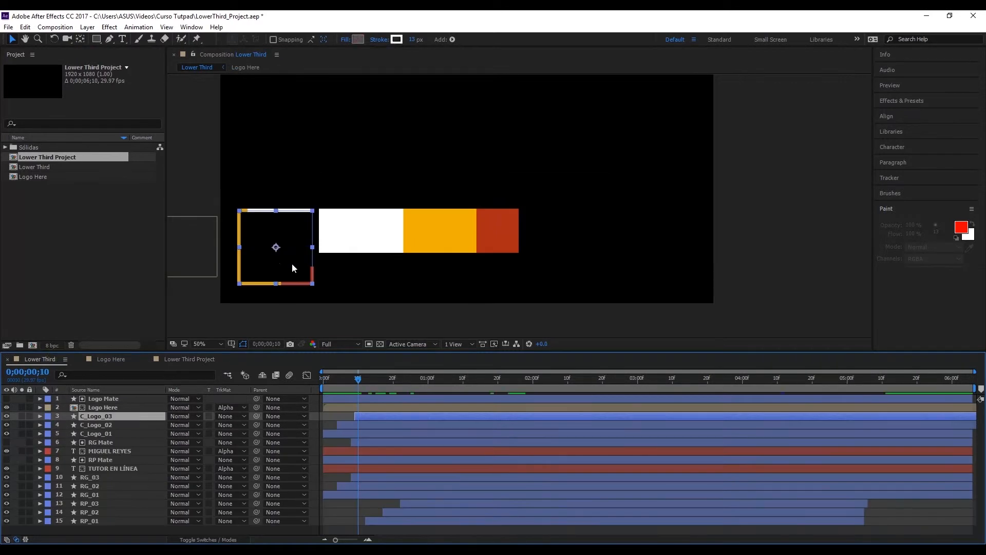
click(293, 305)
click(275, 247)
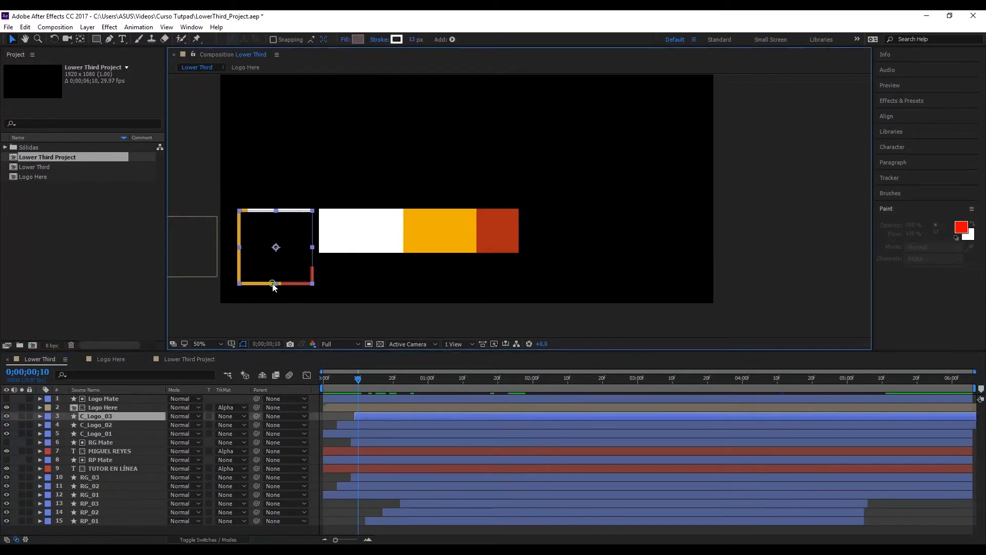
click(250, 316)
click(99, 358)
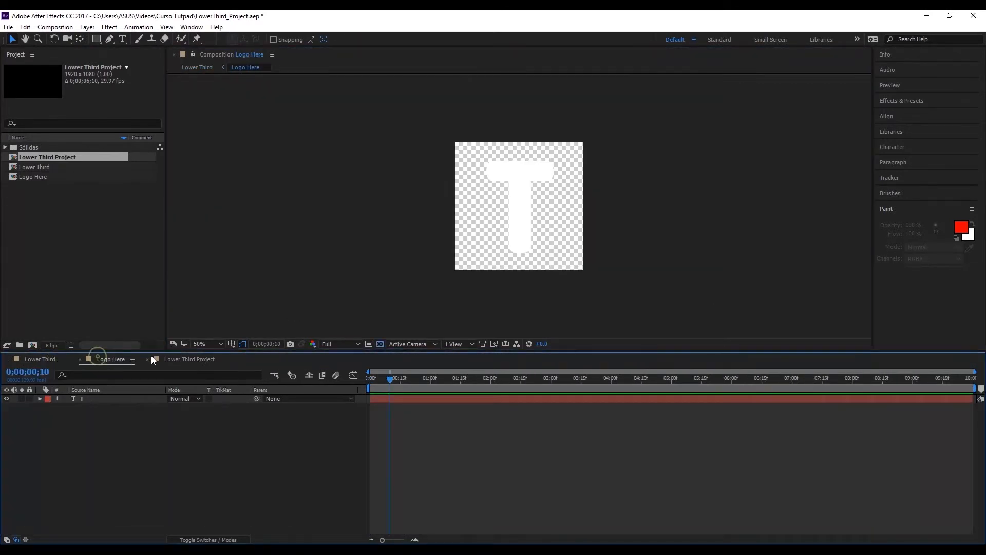
click(170, 360)
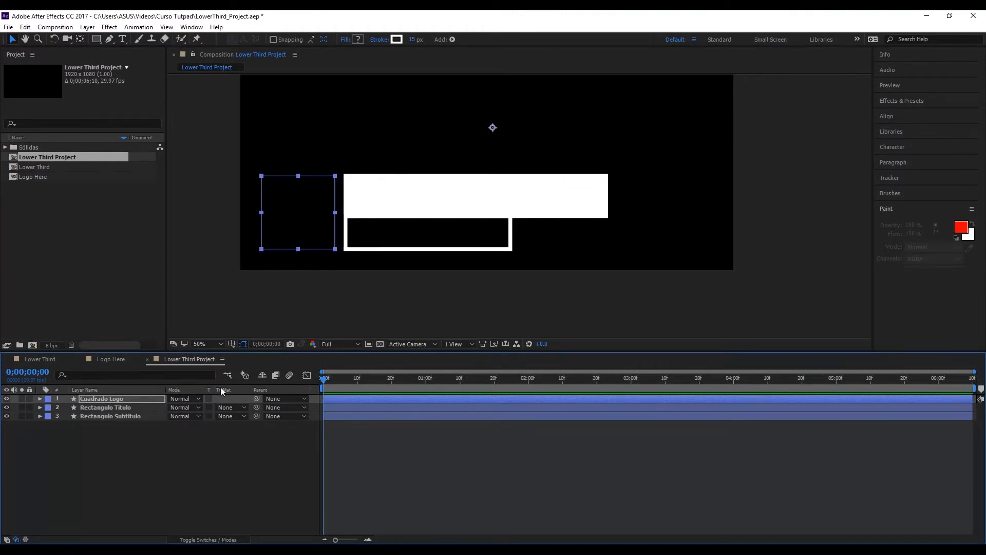
Step: Duplicate the Cuadrado Logo layer twice
drag(326, 383, 385, 387)
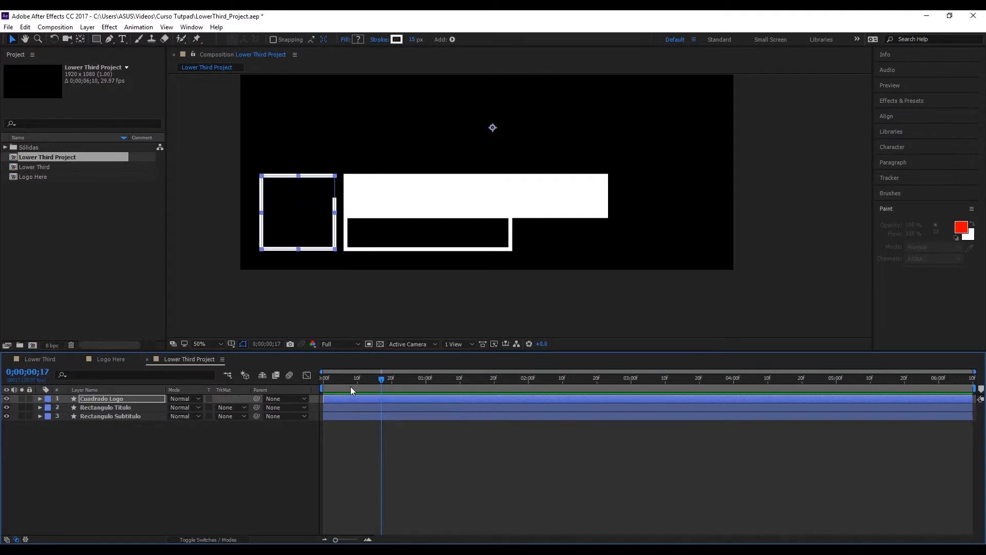
key(ctrl+d)
key(ctrl+d)
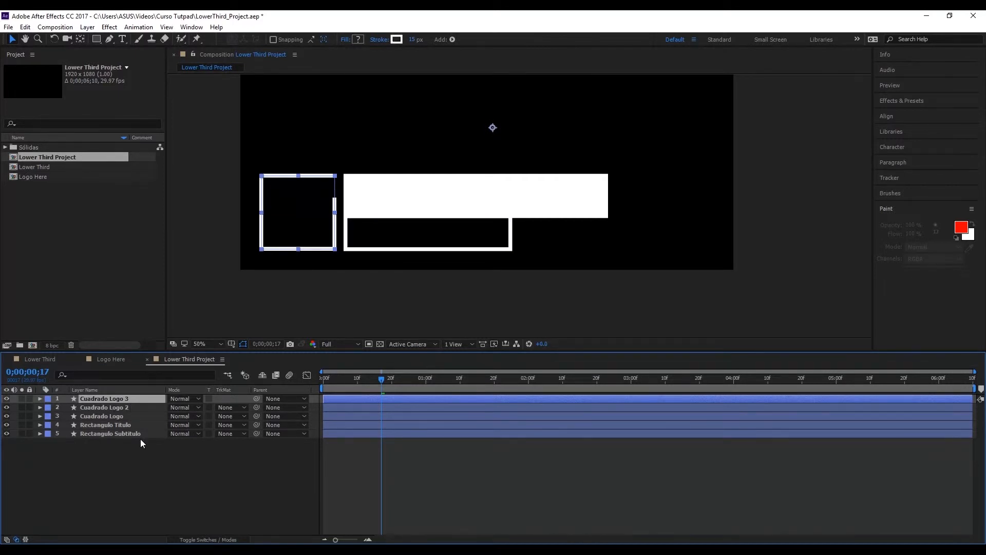
Step: Shift the Cuadrado Logo 2 layer in time so it starts at 0;00;00;05
click(368, 539)
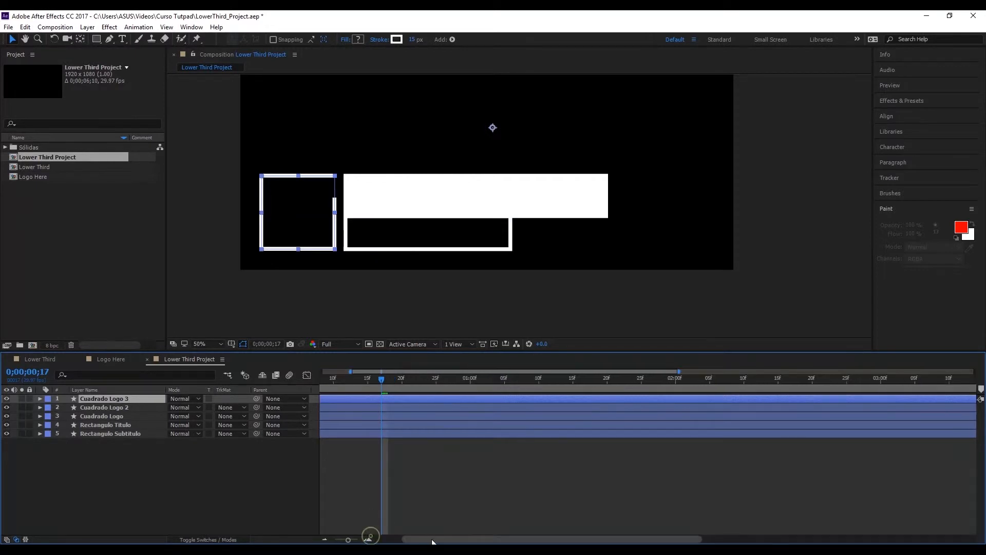
click(367, 540)
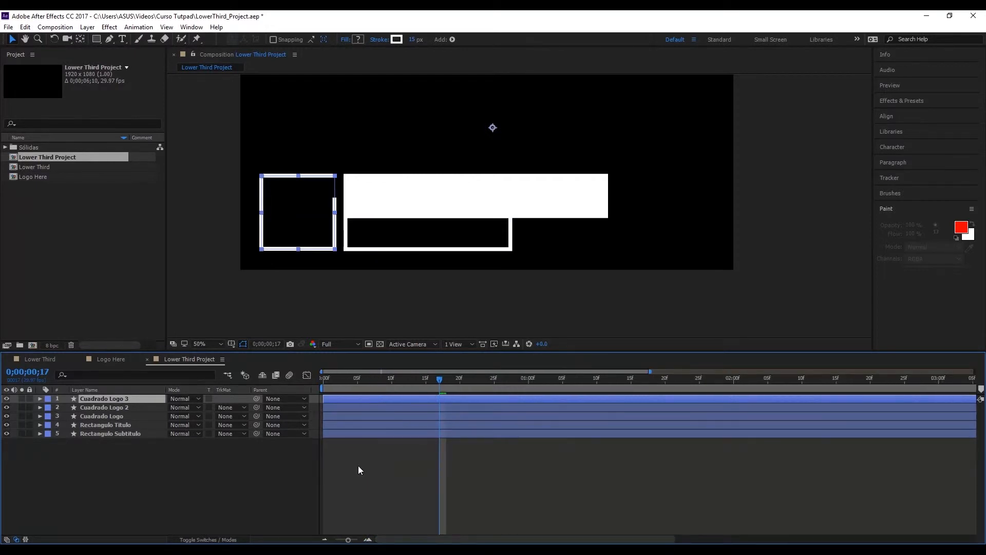
click(330, 408)
click(338, 386)
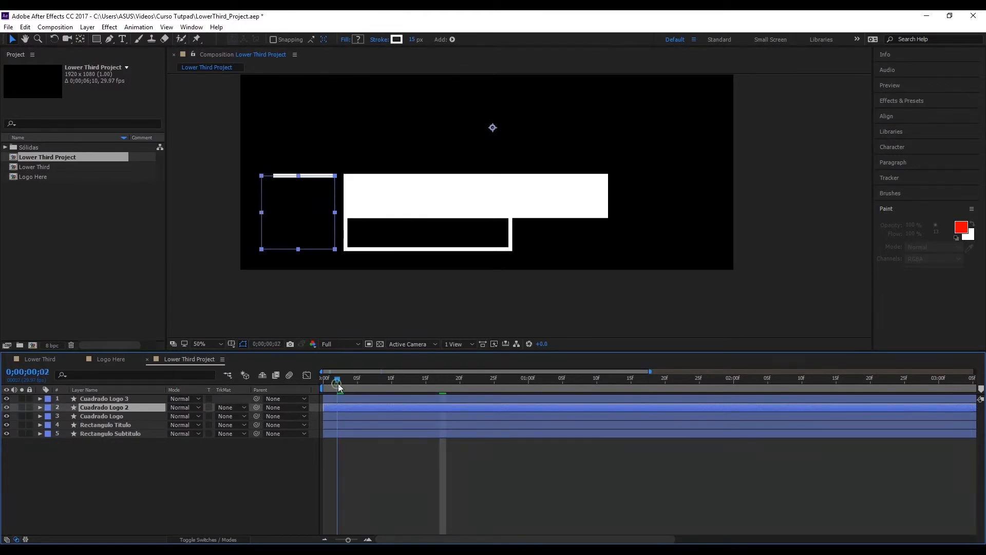
mouse_move(341, 386)
mouse_down()
mouse_move(358, 387)
mouse_move(369, 409)
mouse_up()
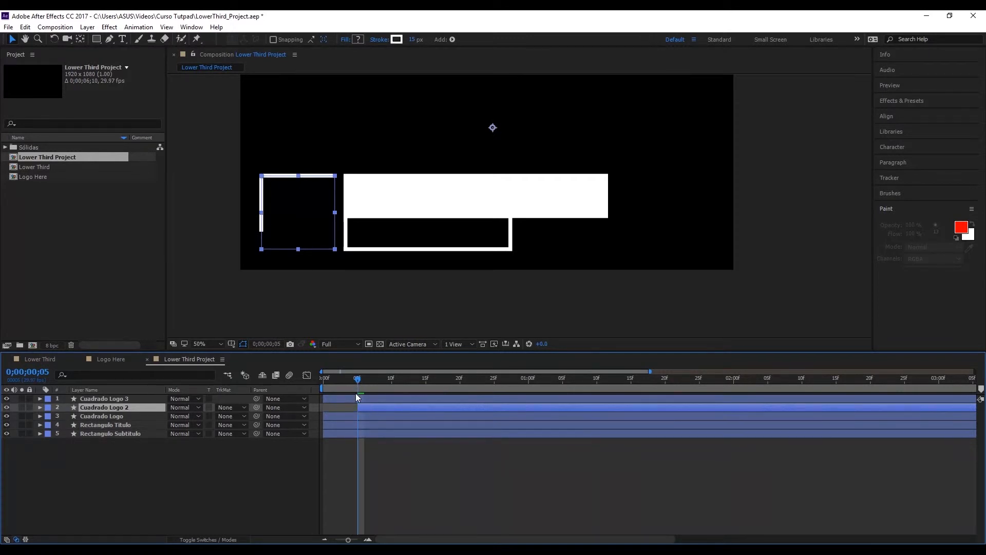
Step: Shift the Cuadrado Logo 3 layer in time so it starts at frame 10
click(338, 399)
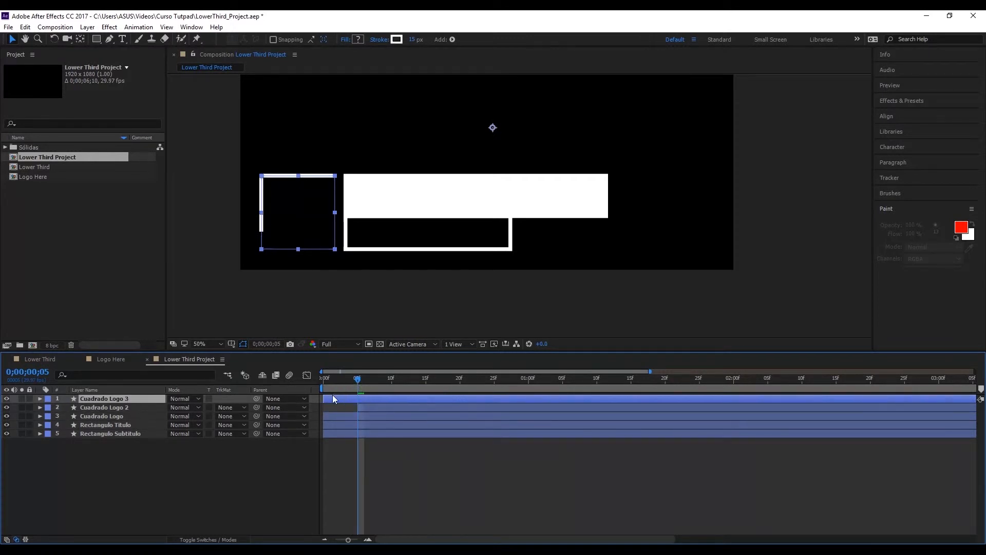
drag(334, 402, 401, 396)
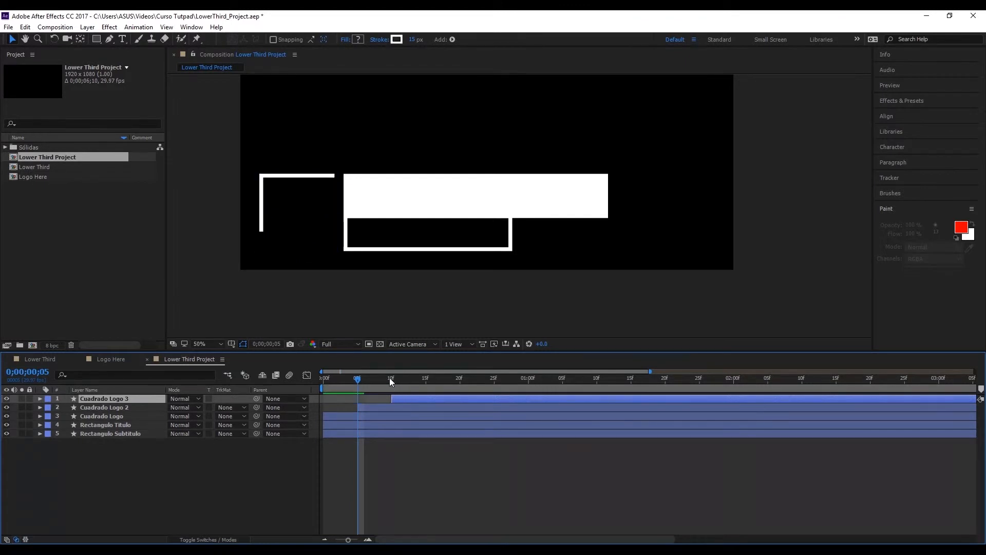
click(383, 452)
Step: Scrub through the staggered logo frame animation and compare its three layers with the Lower Third composition
drag(331, 384, 439, 384)
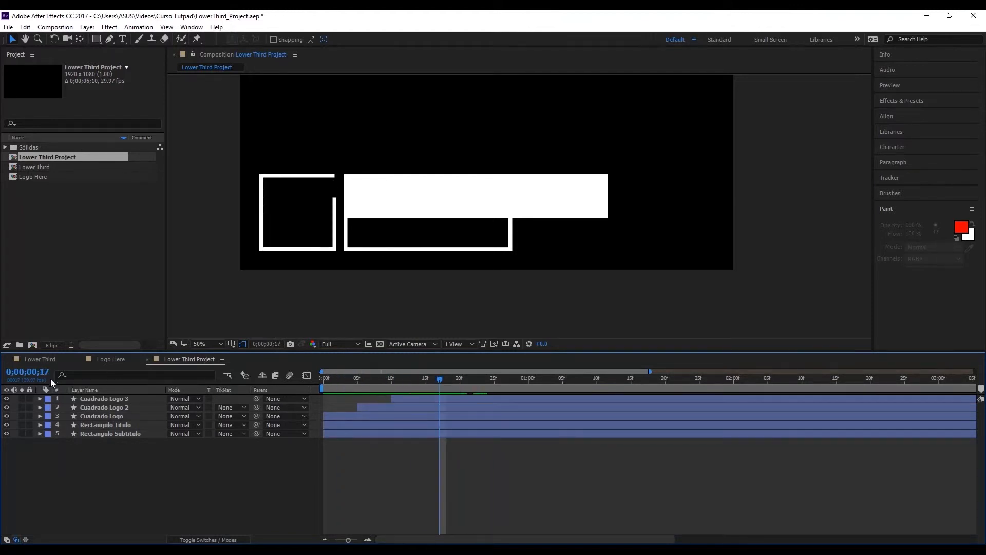
click(378, 407)
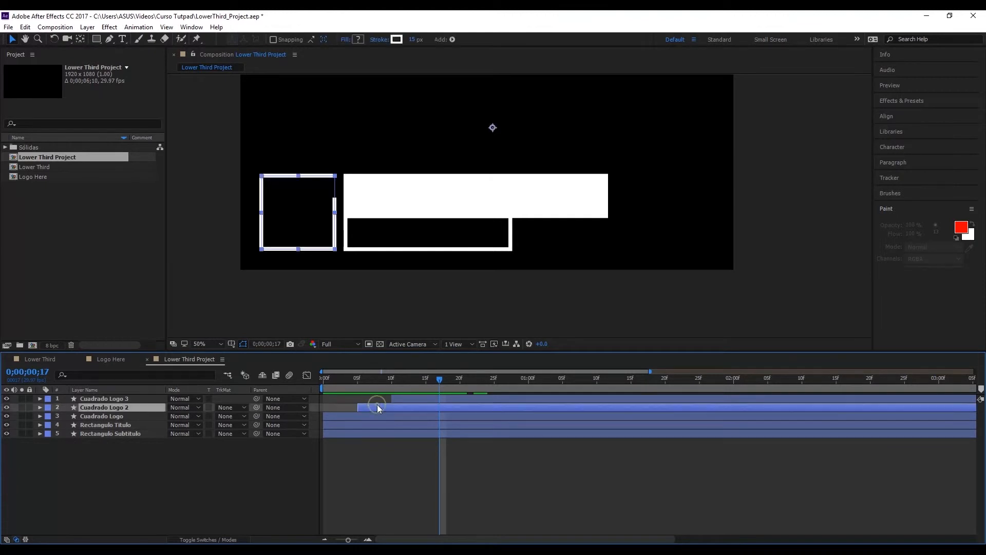
click(410, 400)
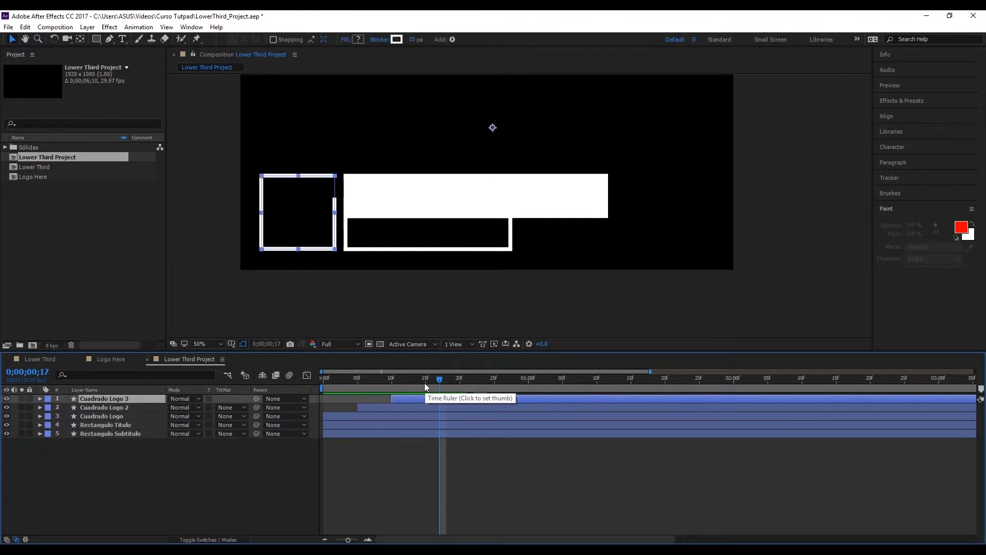
click(40, 359)
key(space)
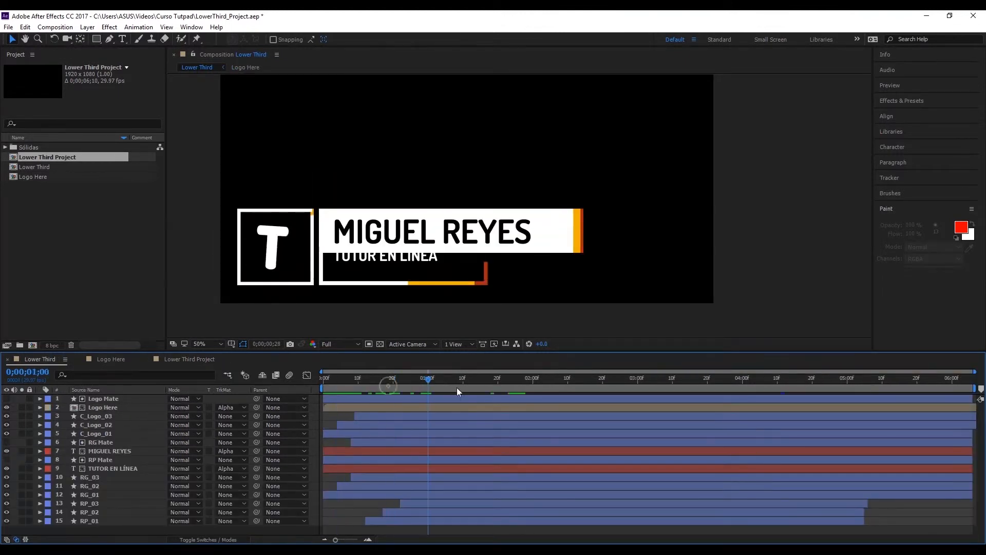
click(193, 361)
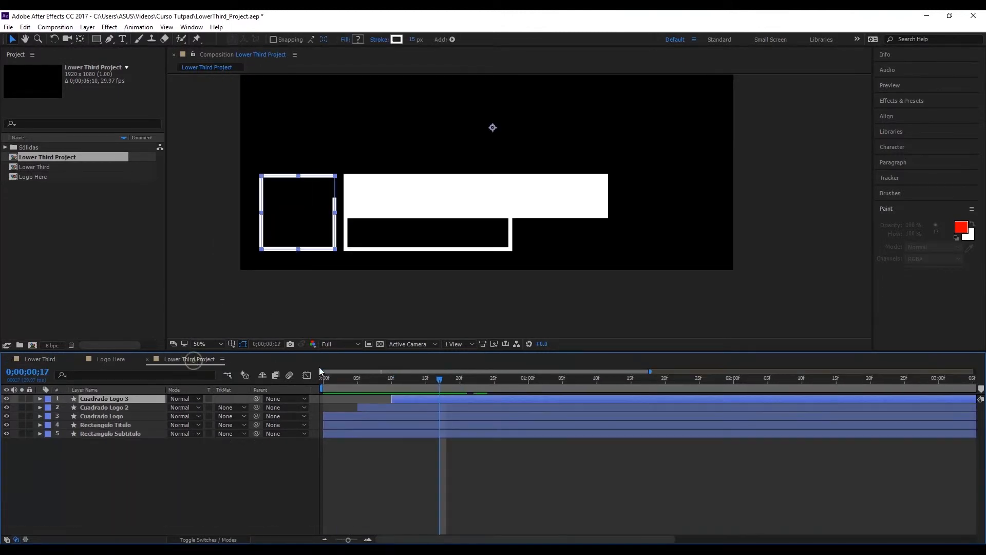
click(366, 406)
click(347, 417)
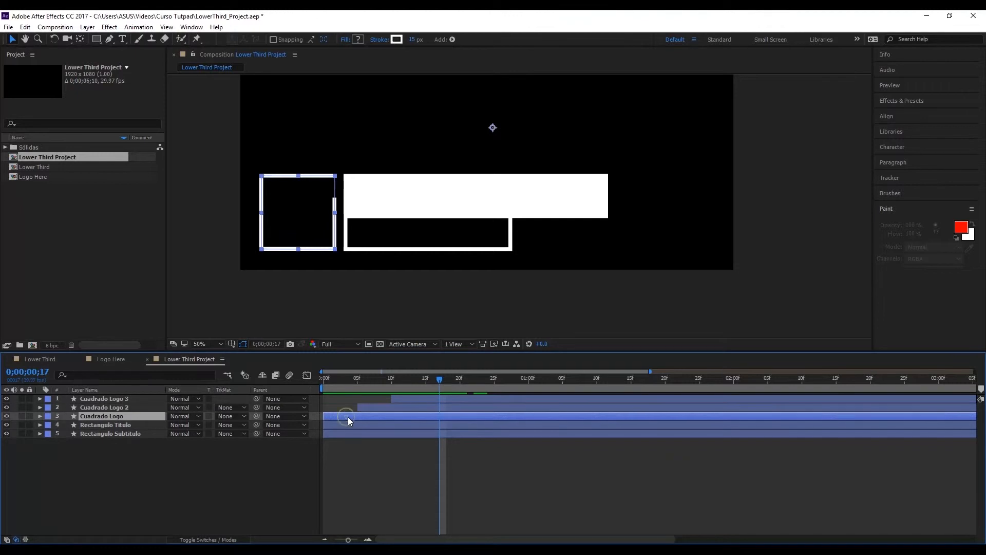
Step: In the Lower Third composition, examine the logo frame's layered colours and read the C_Logo_02 stroke colour code
click(56, 361)
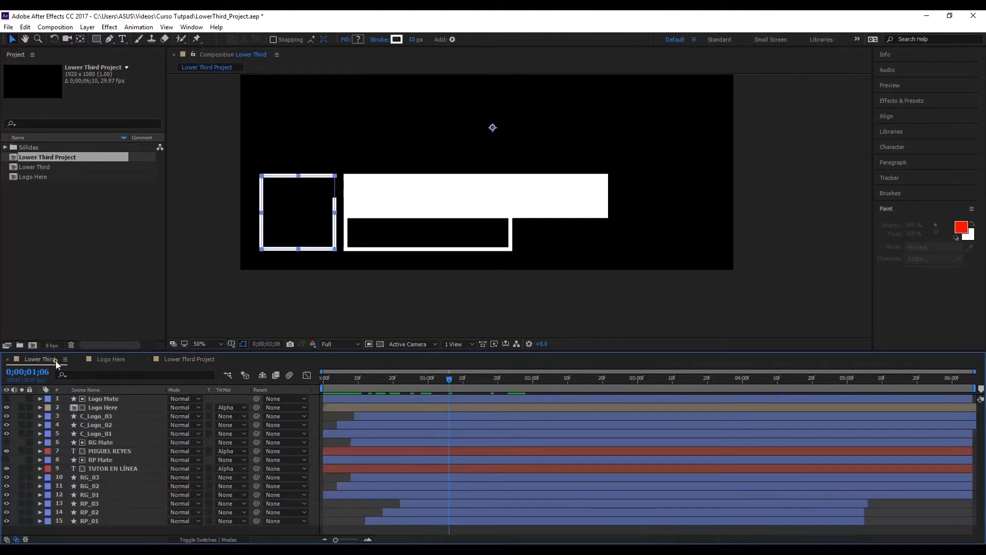
click(369, 381)
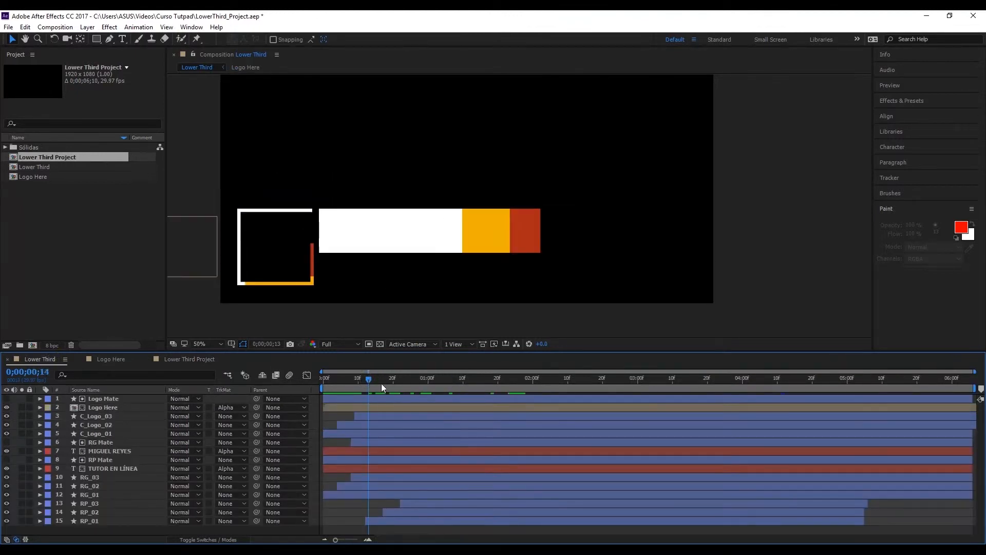
drag(371, 381, 383, 380)
click(314, 258)
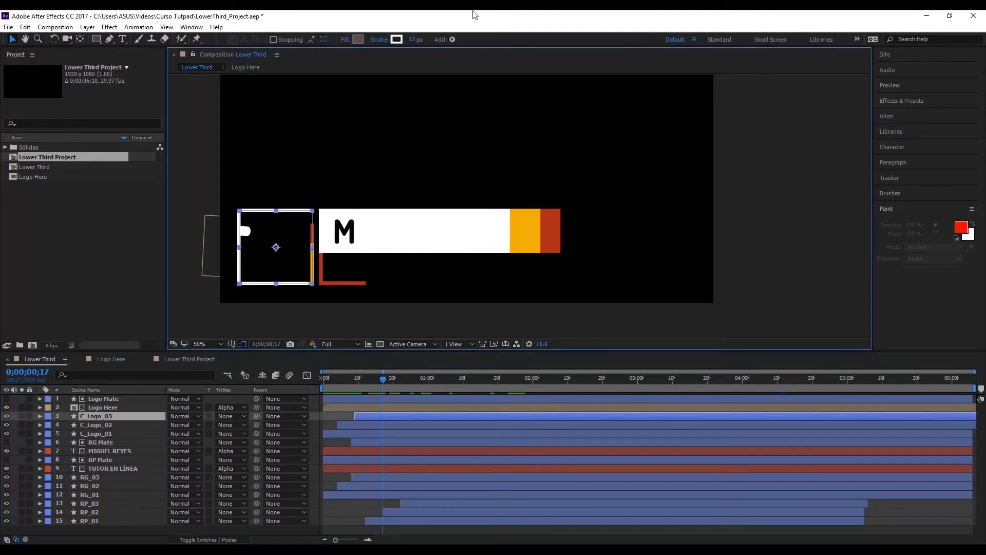
drag(373, 383, 349, 385)
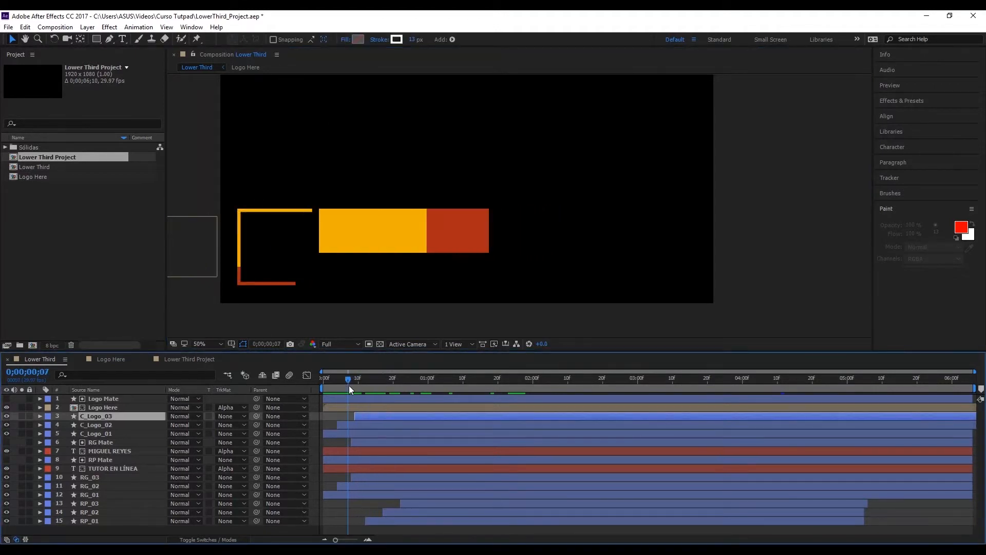
click(285, 213)
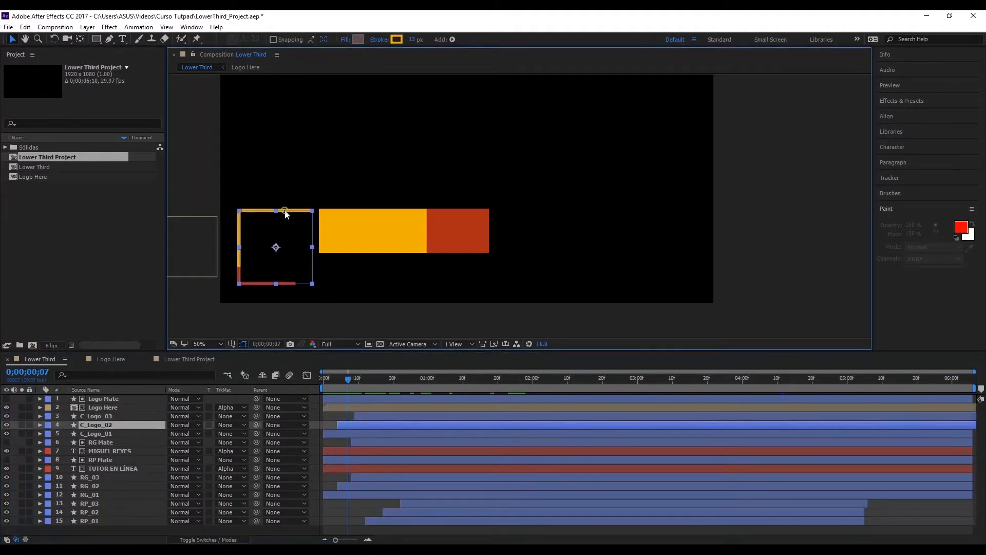
click(397, 39)
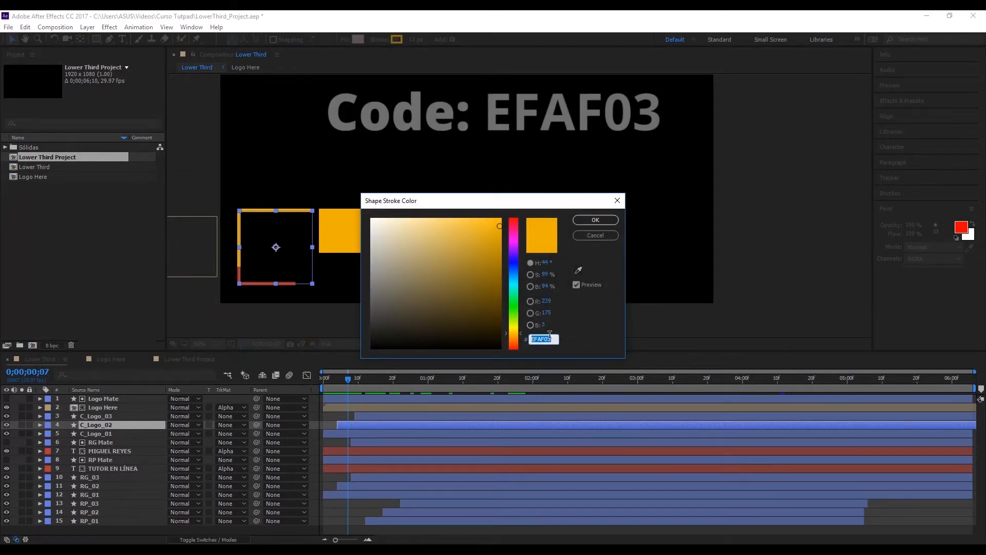
click(591, 221)
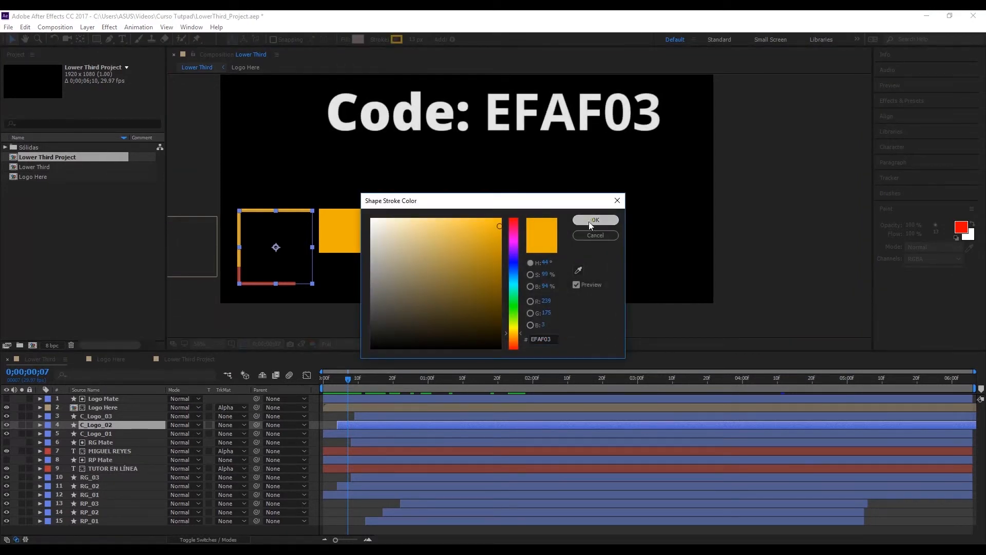
Step: In Lower Third Project, set the Cuadrado Logo 2 layer's stroke colour to EFAF03
click(184, 359)
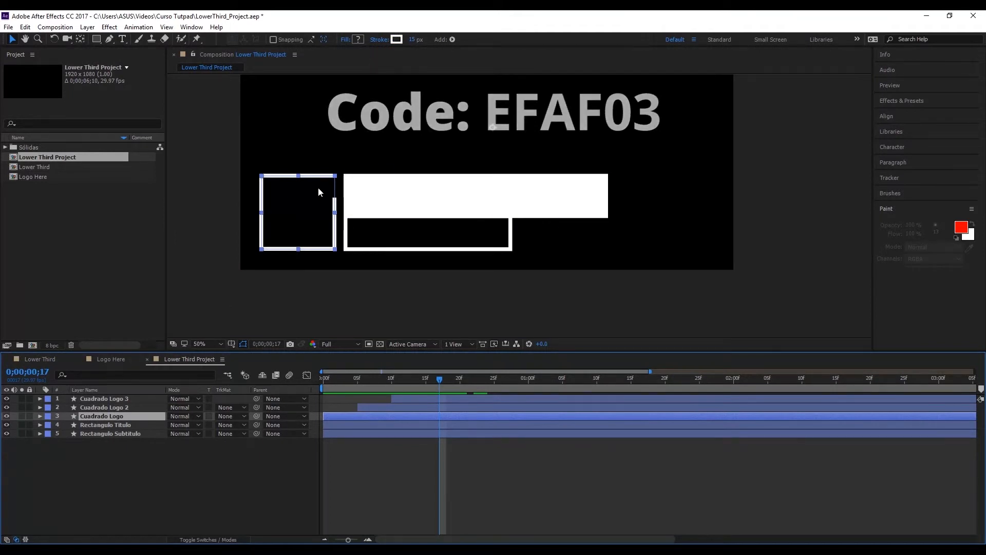
click(401, 407)
click(397, 40)
text(EFAF03)
click(596, 220)
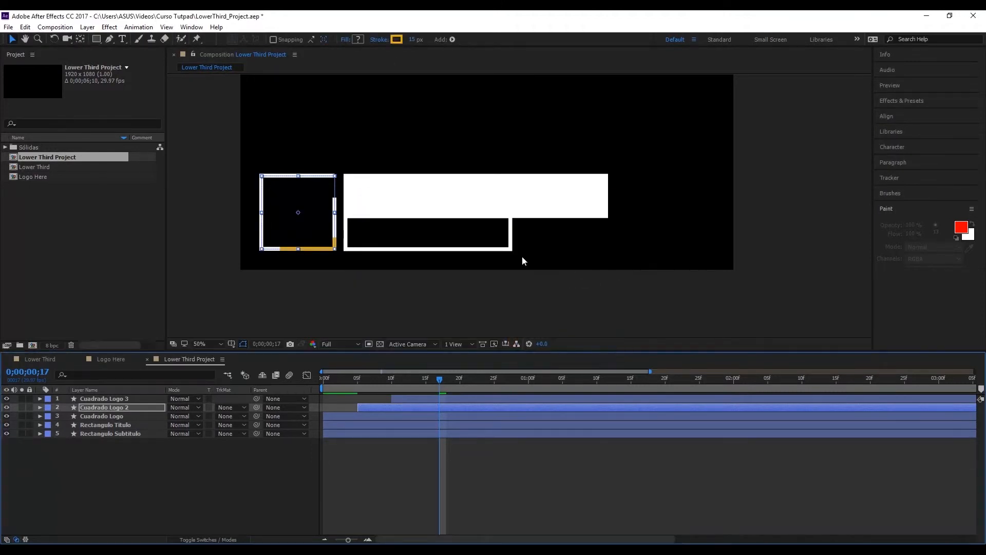
Step: In the Lower Third composition, read the stroke colour code of the C_Logo_01 layer
click(62, 362)
click(330, 287)
click(264, 282)
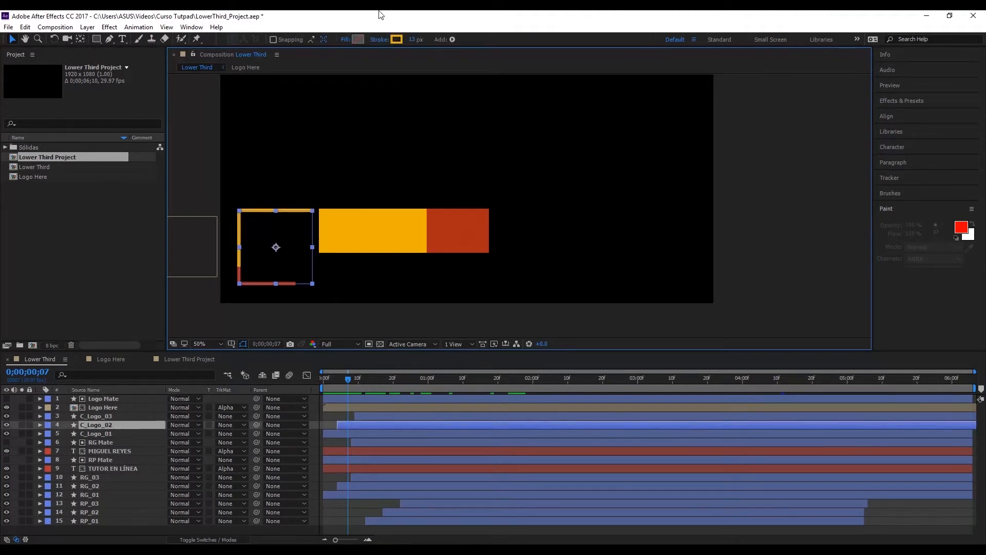
click(103, 434)
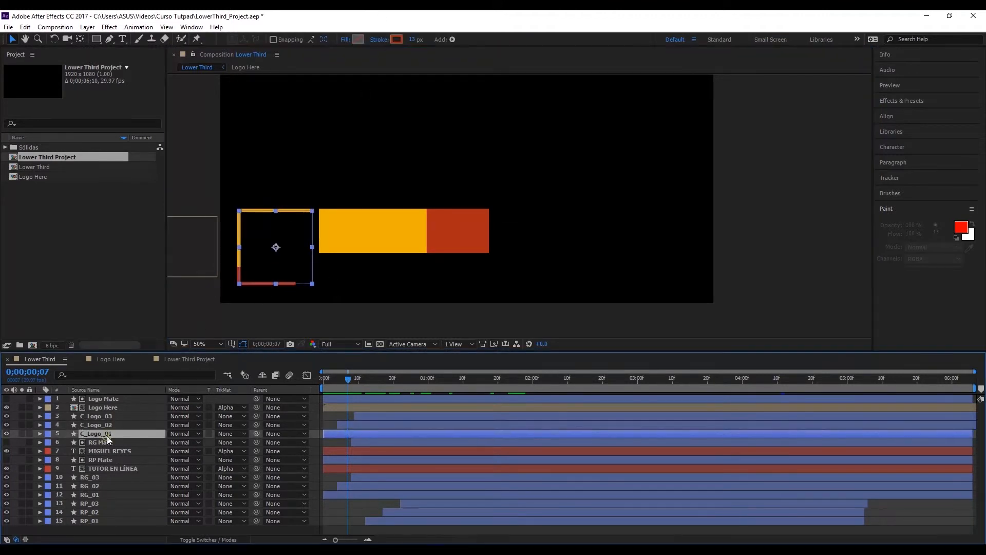
click(396, 40)
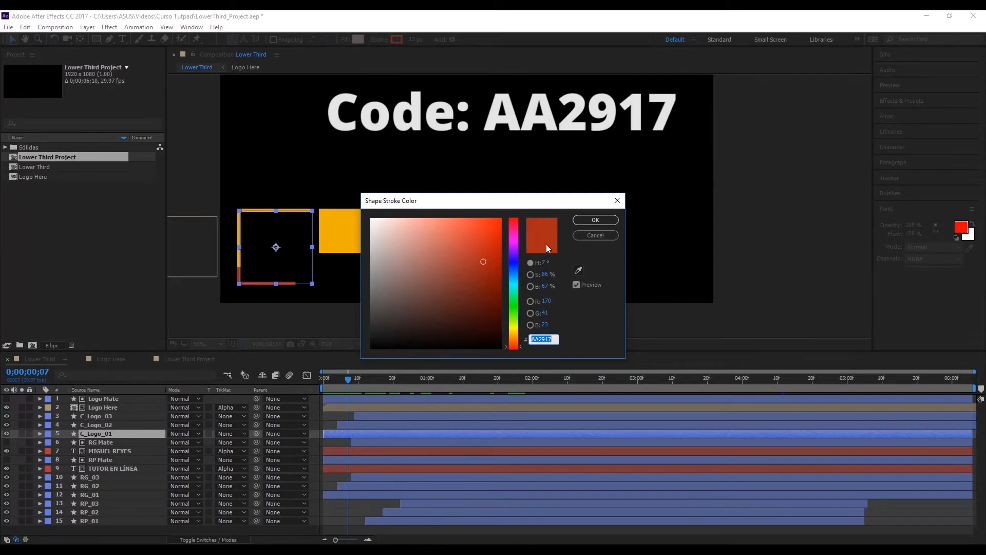
click(595, 220)
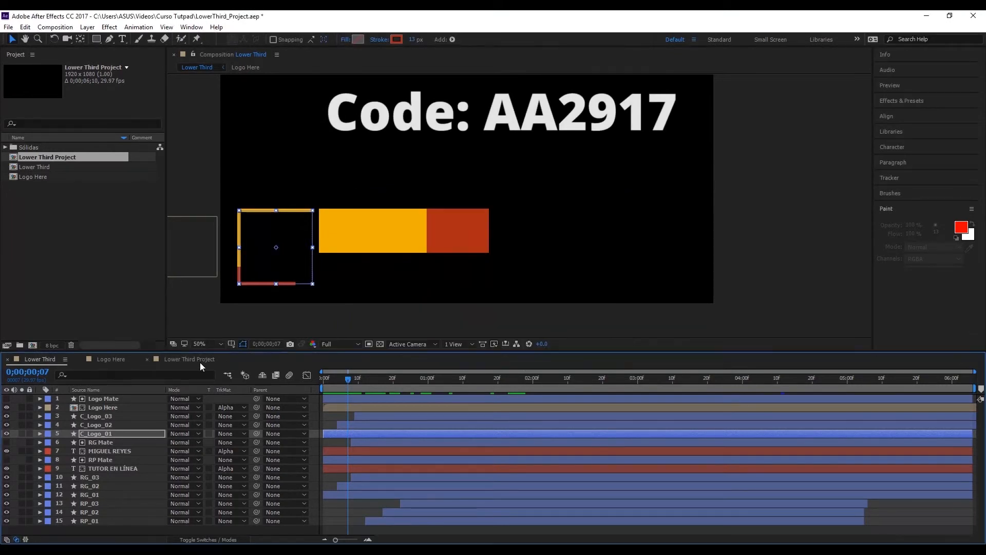
Step: In Lower Third Project, set the Cuadrado Logo layer's stroke colour to AA2917 and deselect the layer
click(191, 359)
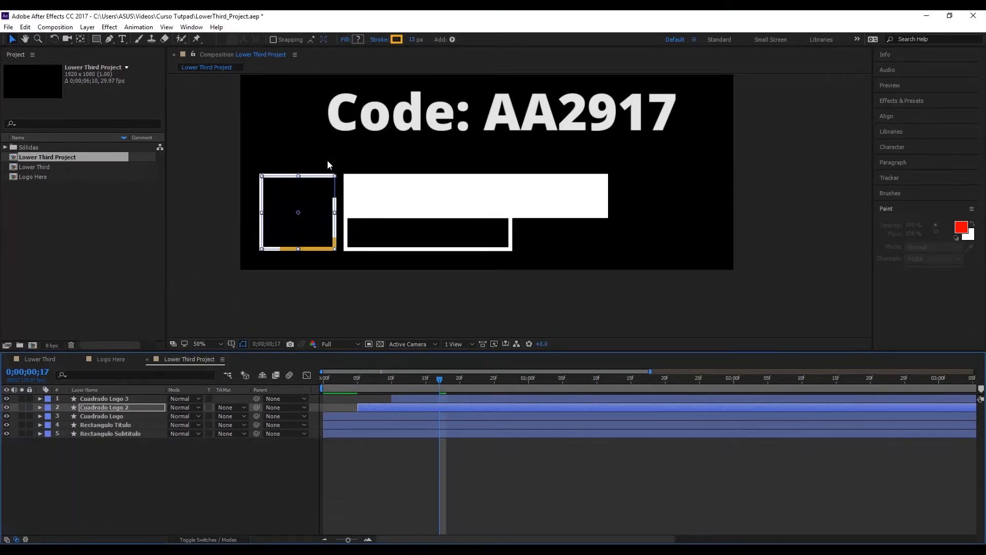
click(131, 416)
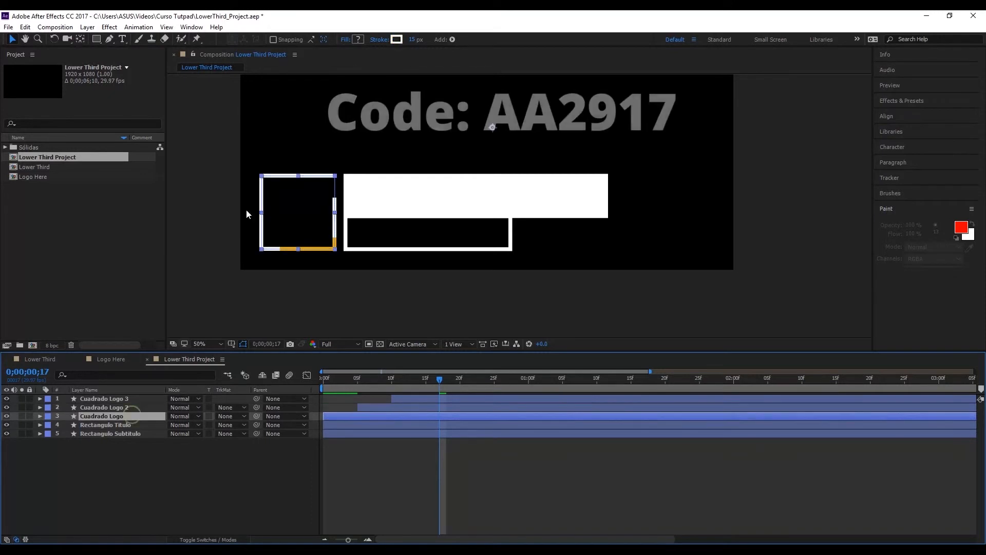
click(397, 40)
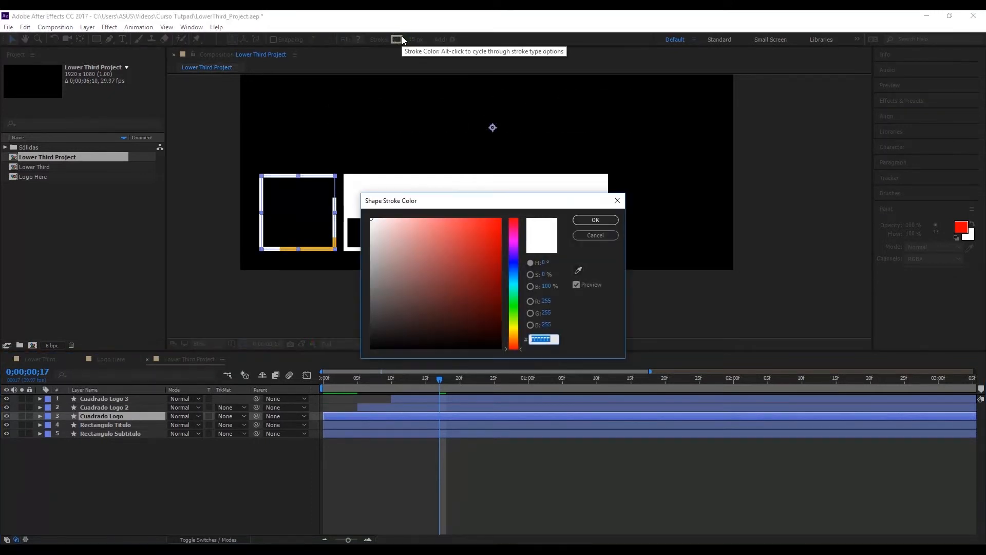
click(591, 220)
click(441, 315)
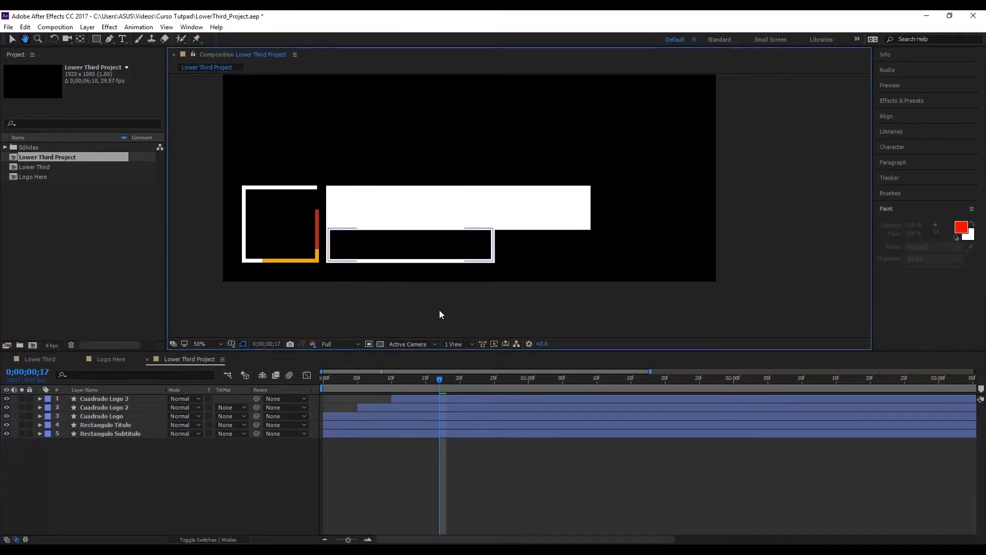
Step: Preview the coloured logo frame animation from the start of the composition
key(Home)
key(space)
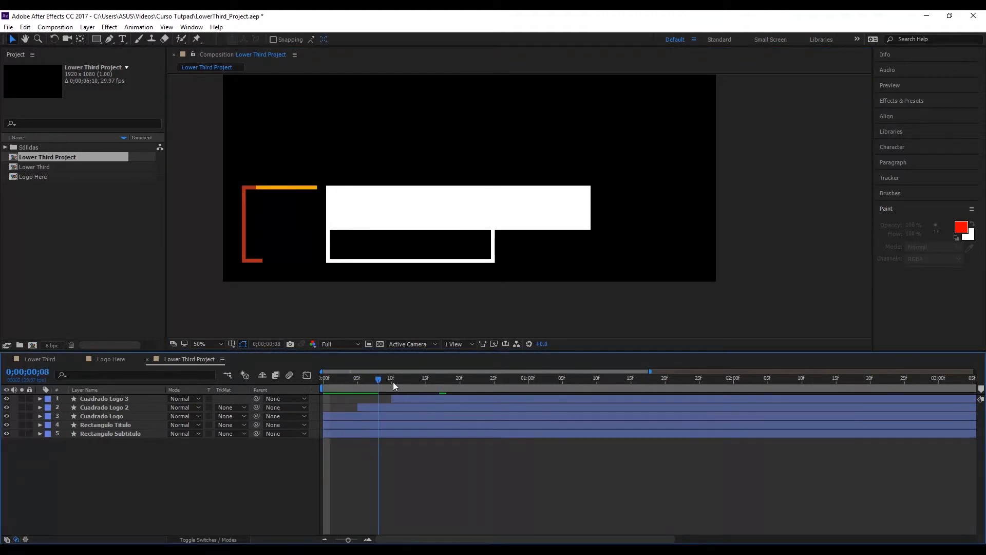
key(space)
key(space)
click(371, 297)
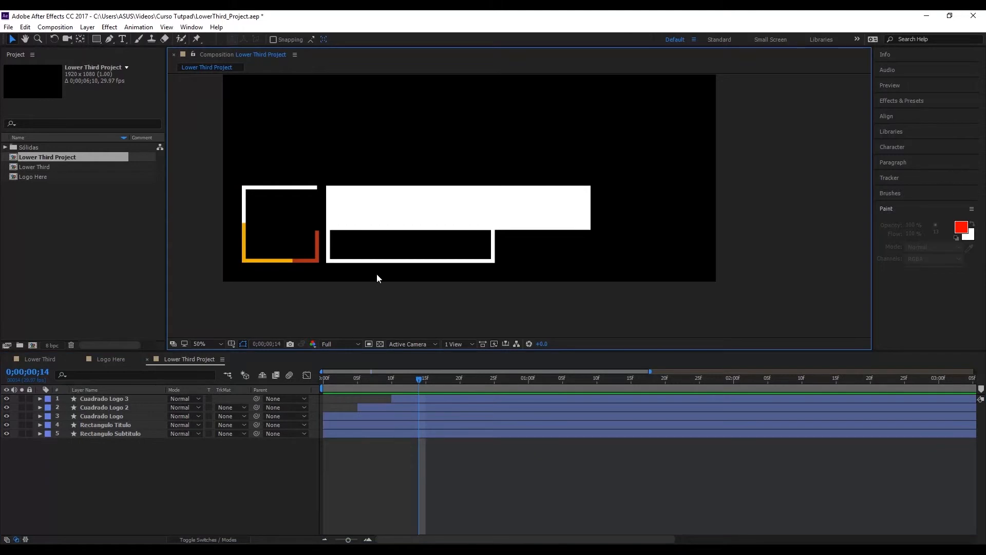
Step: Nudge the Rectangulo Subtitulo layer up slightly to line up its bottom edge with the logo frame's
key(period)
drag(353, 264, 473, 236)
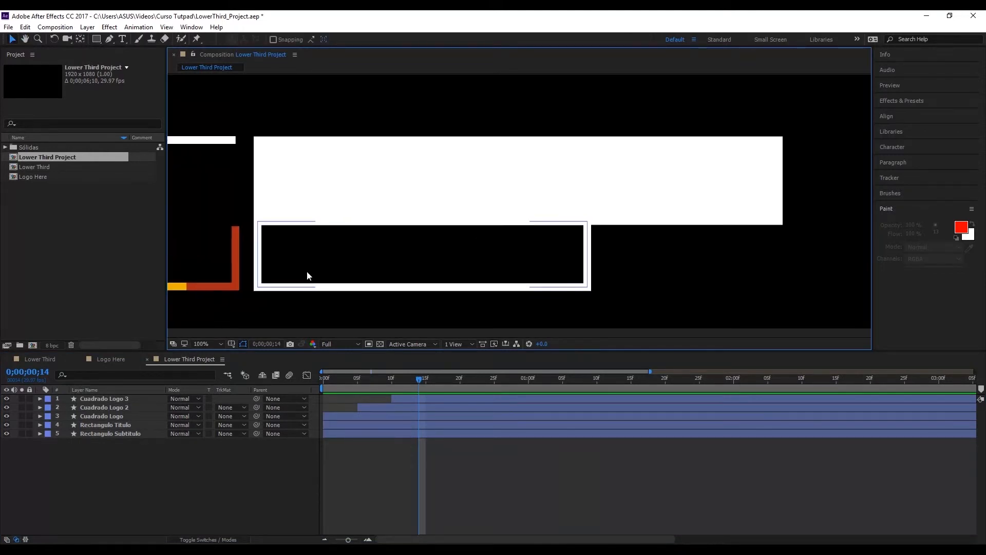
key(period)
drag(251, 282, 550, 218)
drag(286, 247, 443, 202)
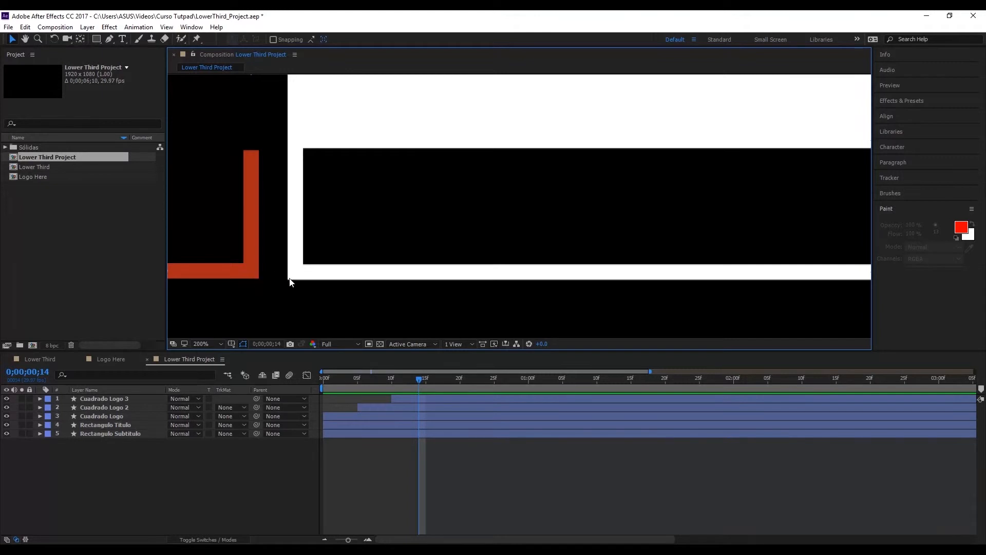
drag(334, 258, 361, 266)
click(330, 241)
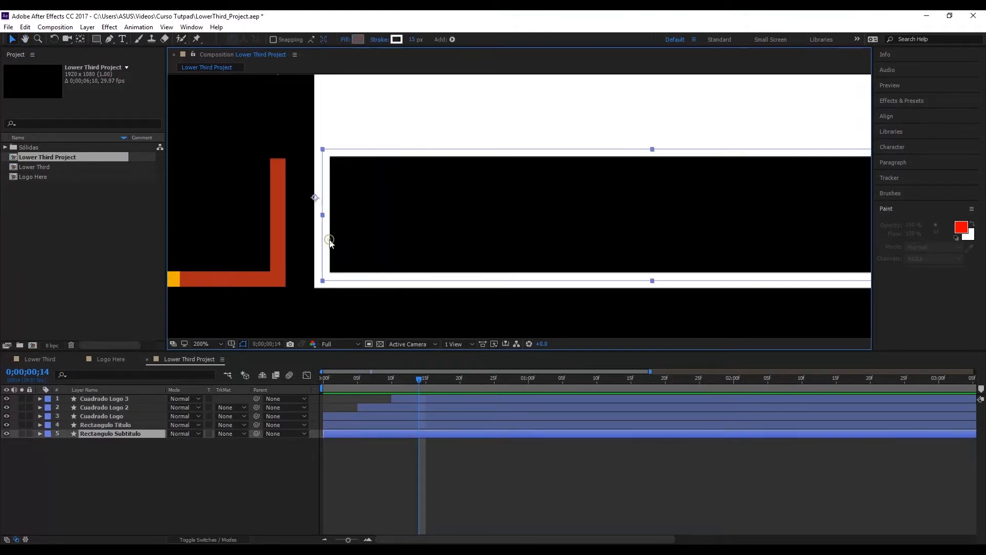
key(Up)
key(Up)
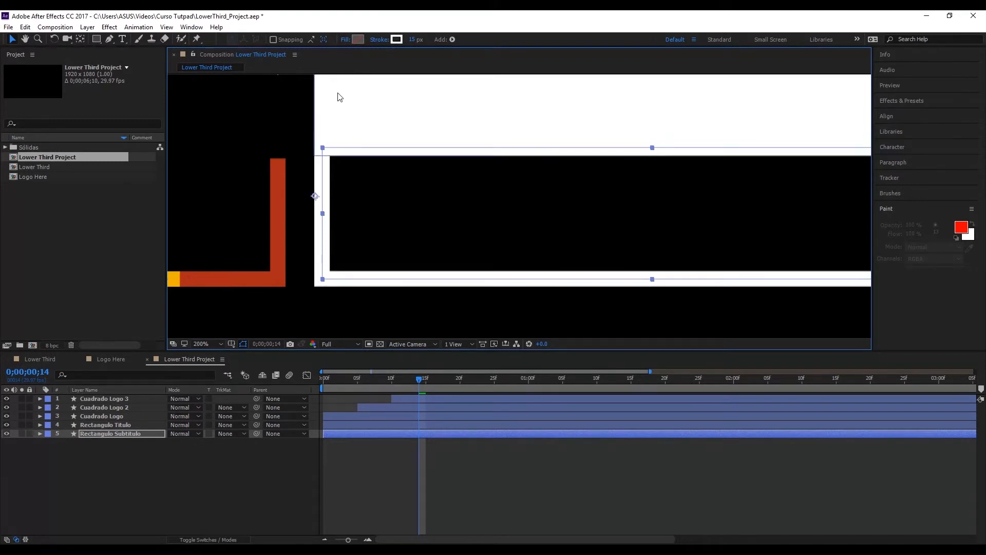
Step: Show the rulers, place a horizontal guide along the logo frame's bottom edge, and check the subtitle frame against it
key(ctrl+r)
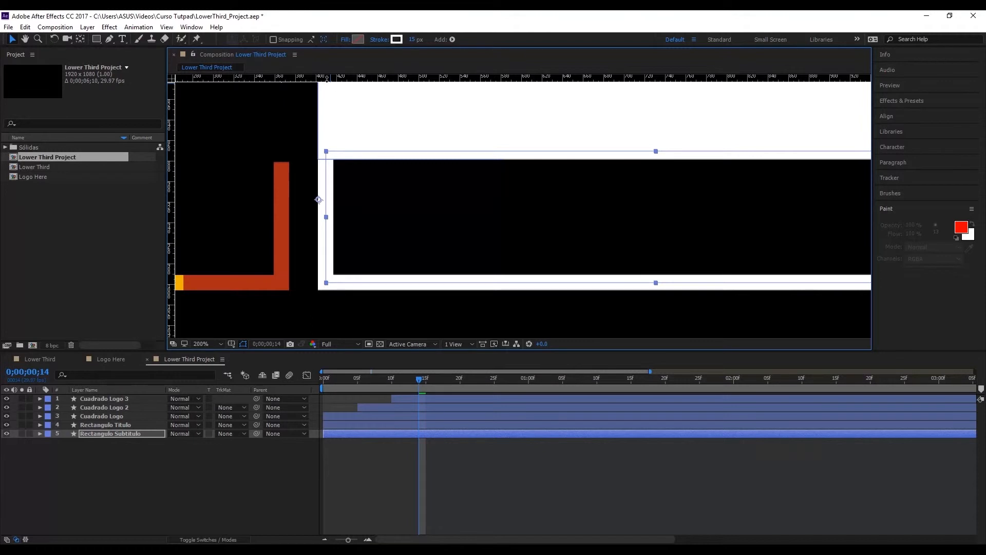
drag(336, 77, 316, 289)
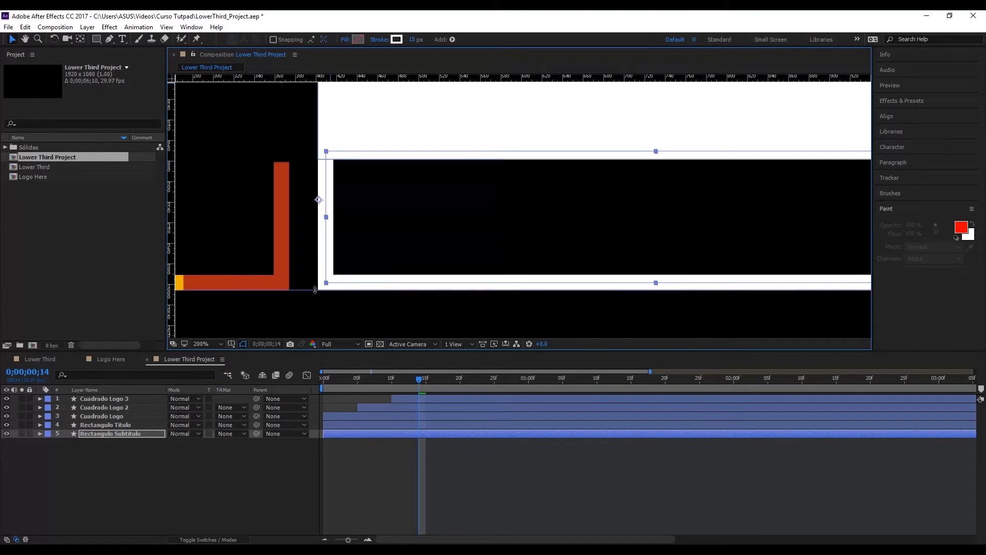
scroll(335, 290, up, 1)
drag(284, 187, 493, 267)
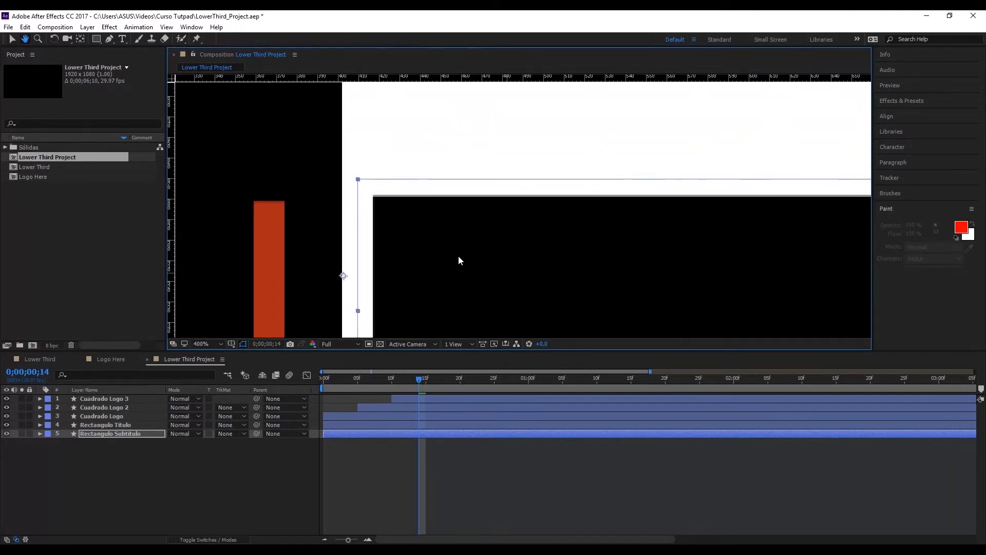
drag(388, 334, 413, 262)
scroll(406, 236, down, 2)
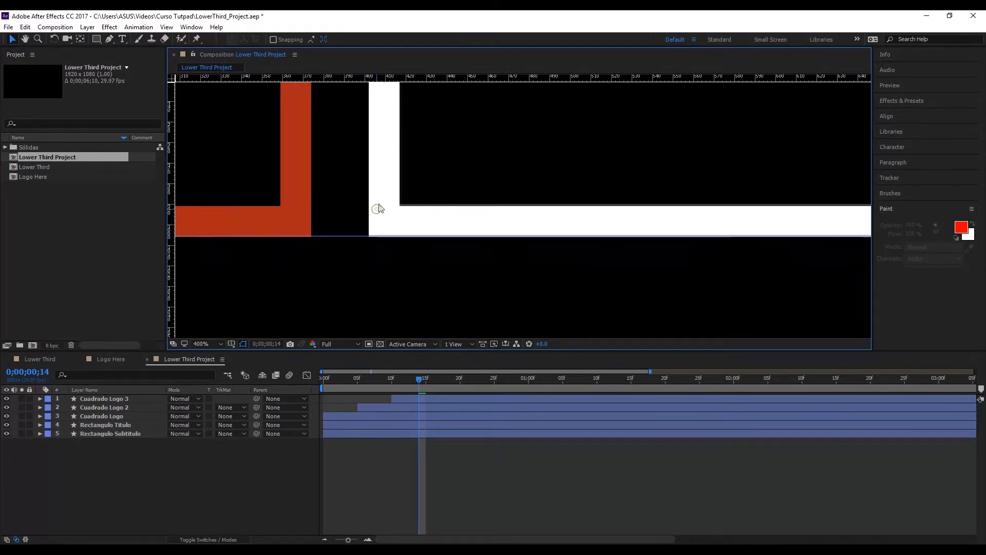
Step: Try nudging the Rectangulo Subtitulo layer down past the guide, and move it back up by the same amount
key(Down)
key(Down)
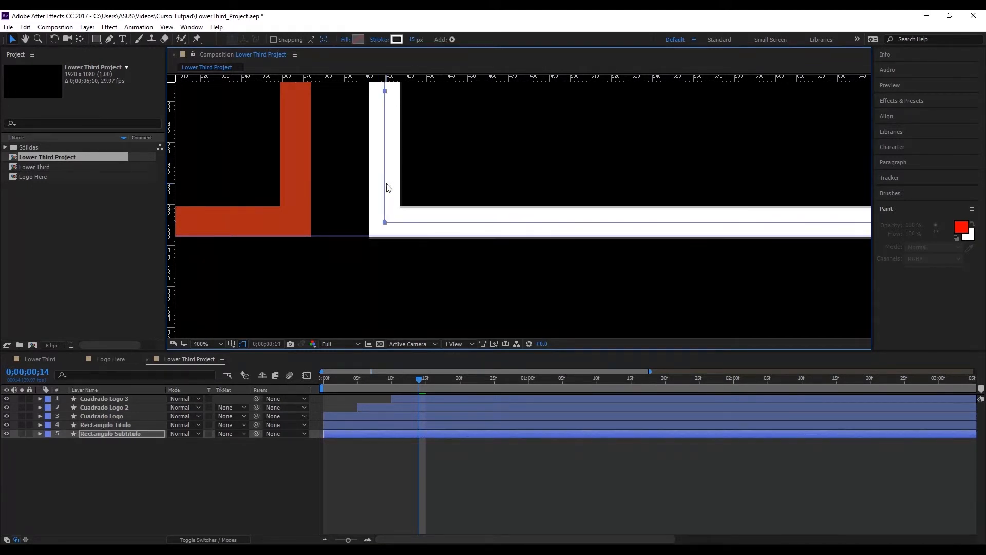
key(Up)
key(Up)
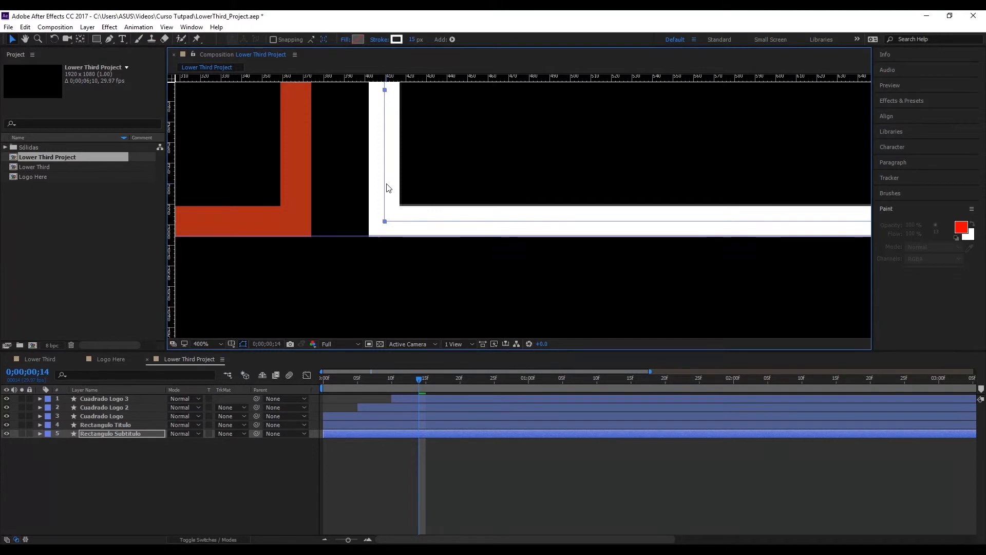
Step: Nudge the Rectangulo Subtitulo layer down slightly to match the logo frame's bottom edge, and remove the horizontal guide
key(Down)
drag(351, 237, 366, 77)
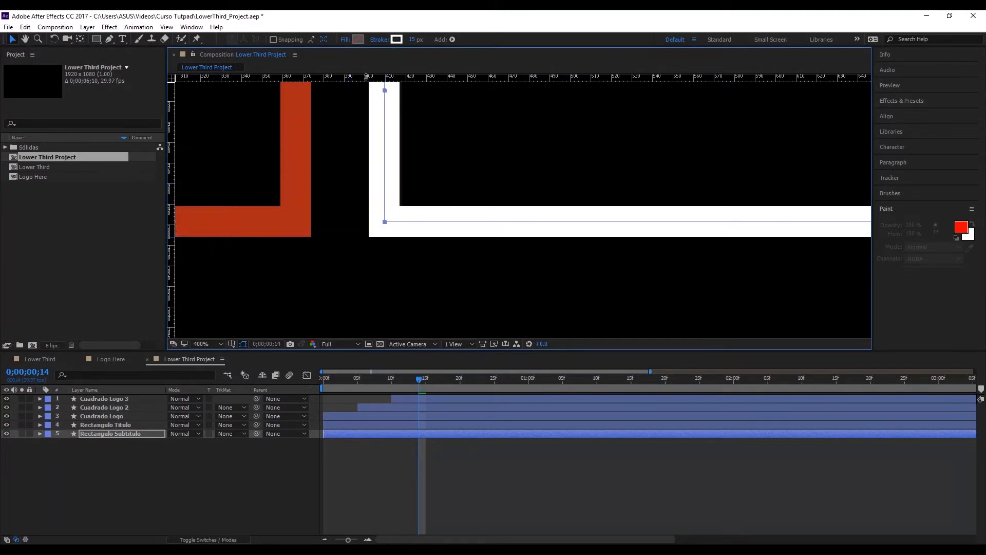
key(comma)
key(comma)
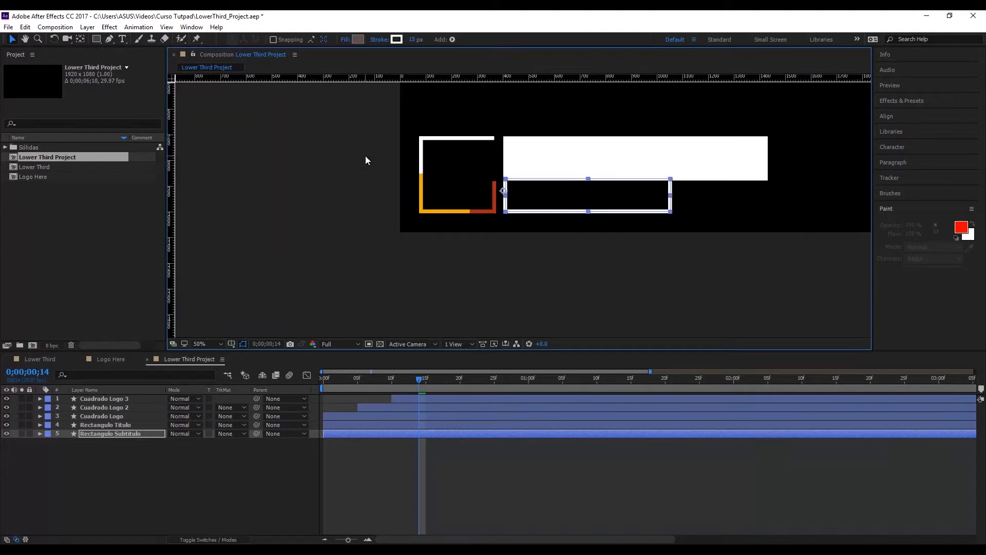
key(comma)
click(407, 165)
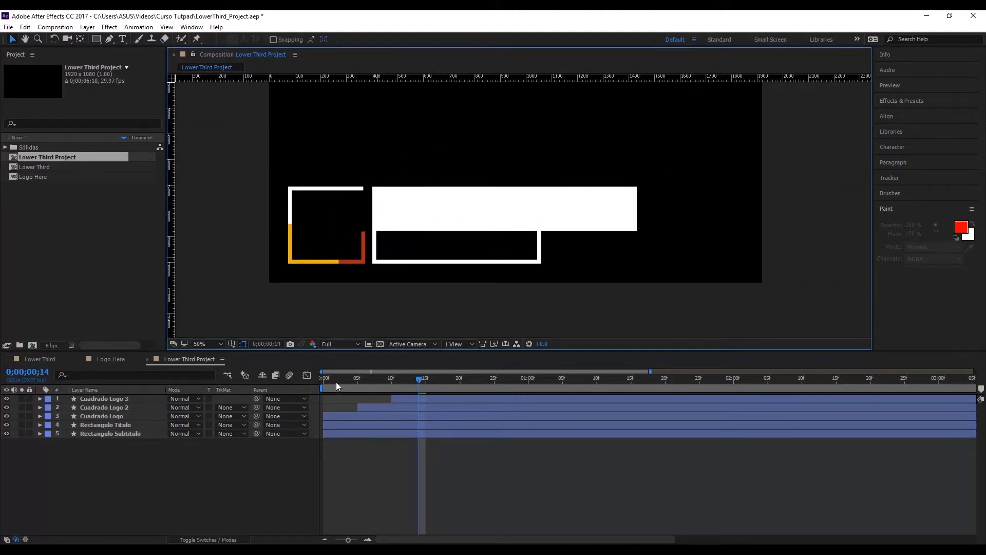
Step: Preview the composition from the start and scrub through the logo frame animation to 0;00;01;10
click(339, 366)
key(space)
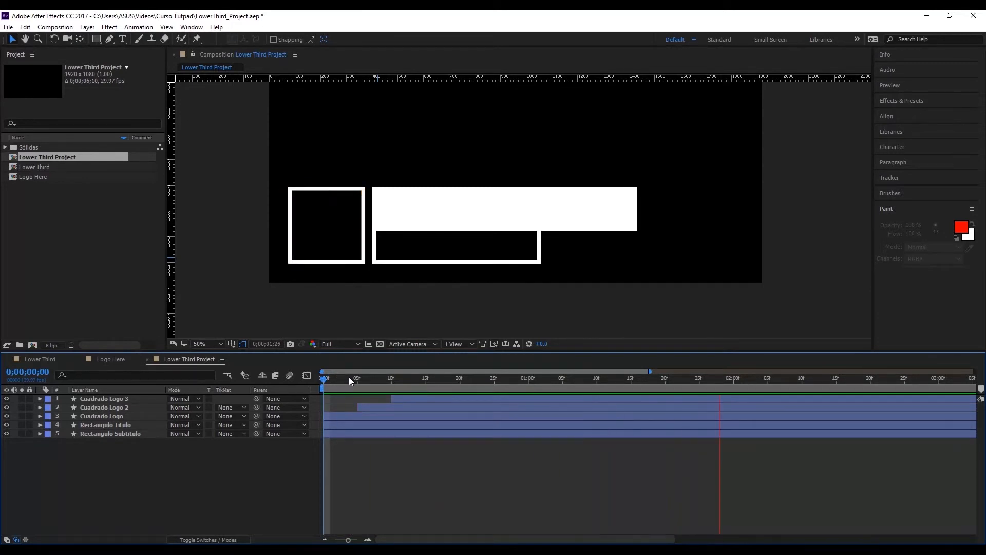
click(323, 386)
drag(333, 387, 597, 380)
Step: Examine how the title rectangle animates in the finished Lower Third composition, and return to the Lower Third Project composition
click(452, 209)
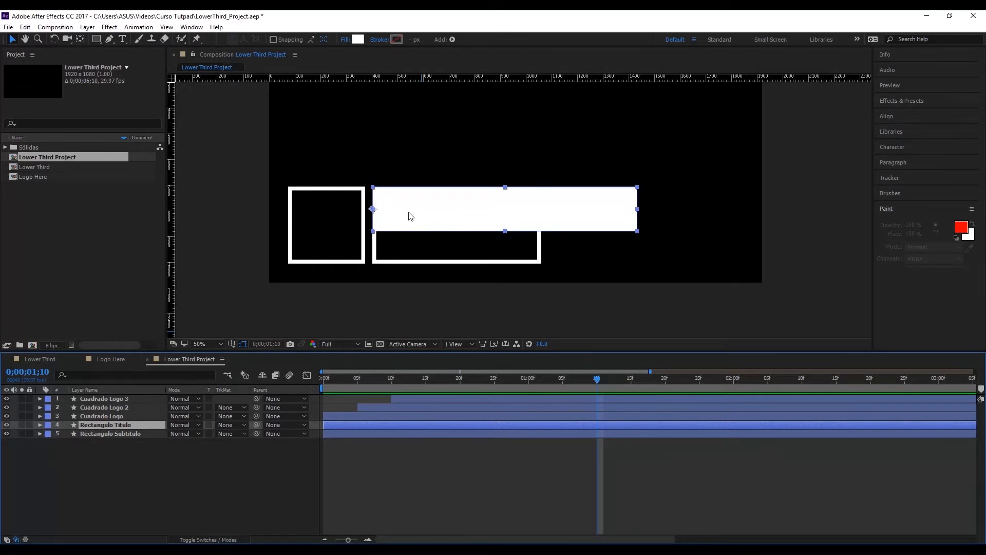
scroll(414, 227, up, 2)
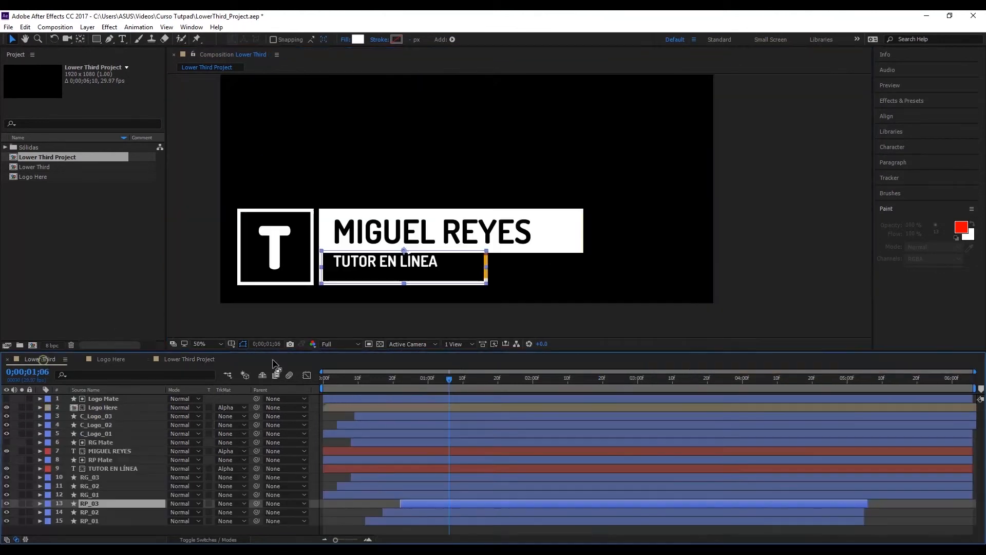
drag(355, 383, 396, 393)
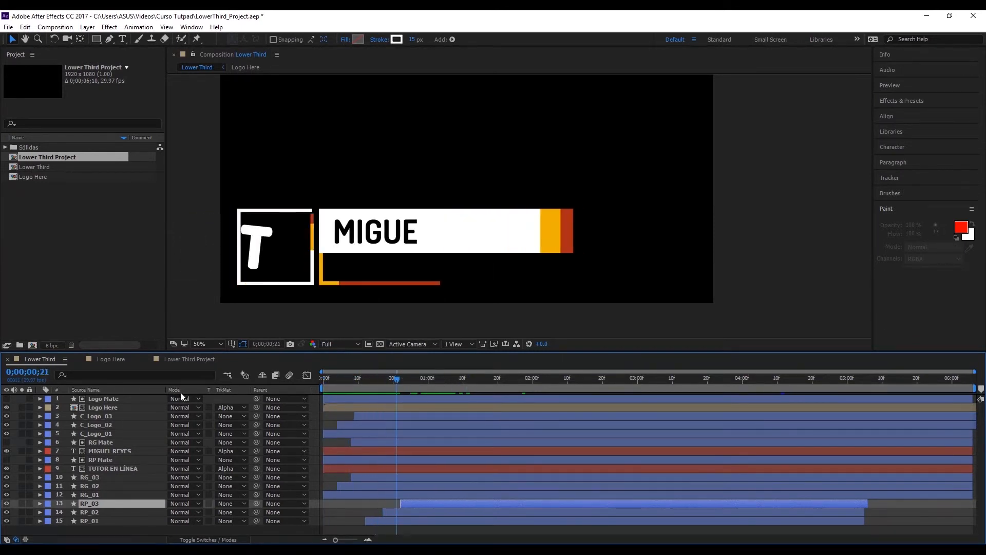
click(189, 361)
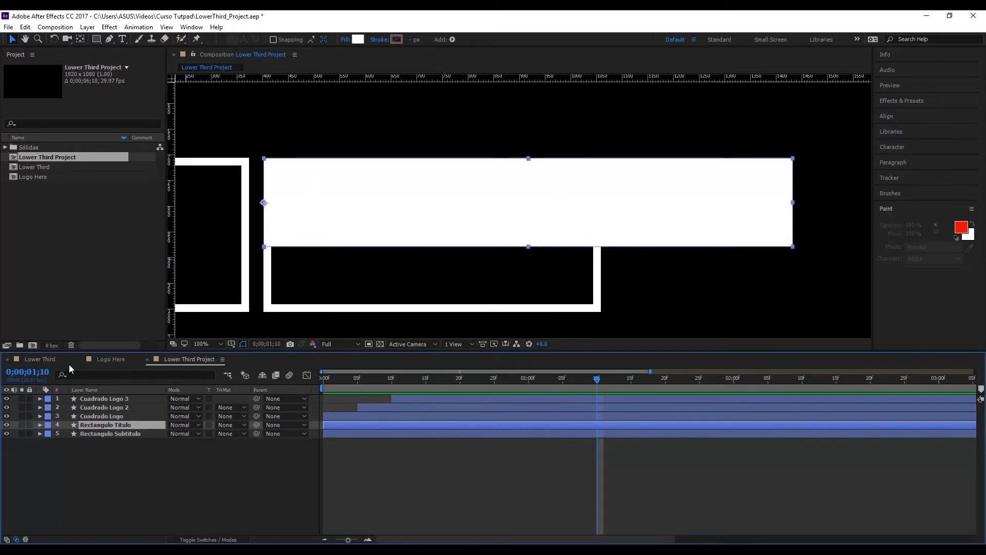
Step: Reveal the Rectangulo Titulo layer's Scale and start keyframing it at the beginning of the composition
drag(363, 396, 324, 398)
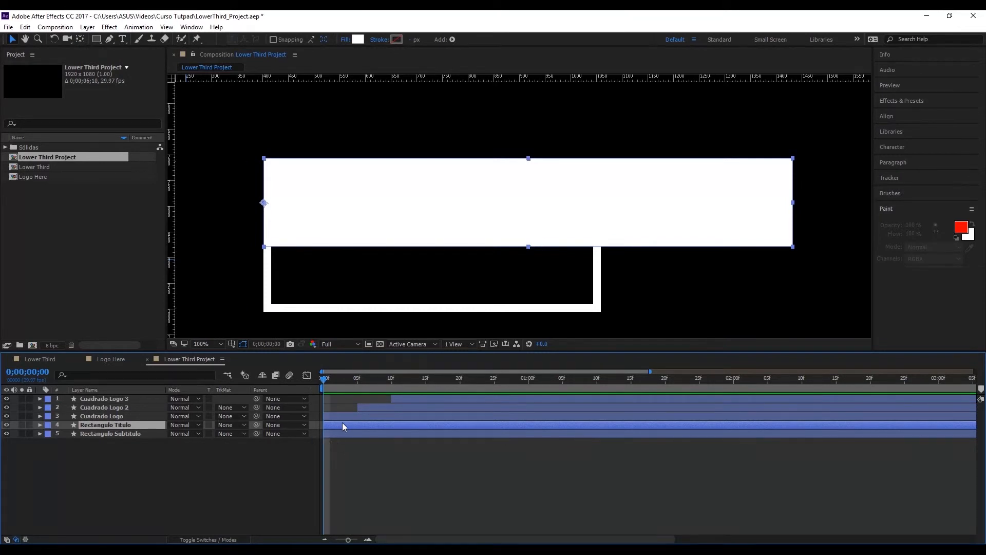
click(90, 416)
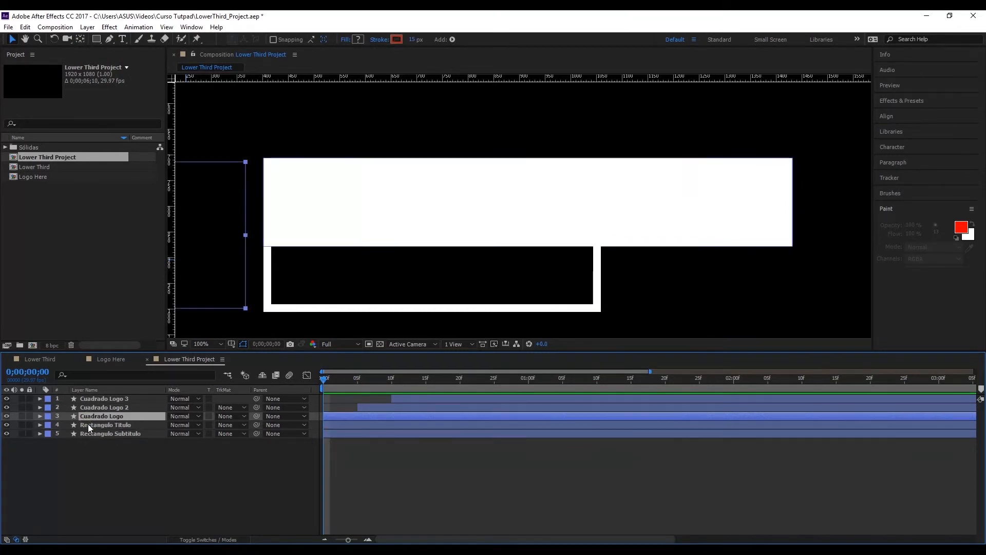
click(89, 425)
click(39, 424)
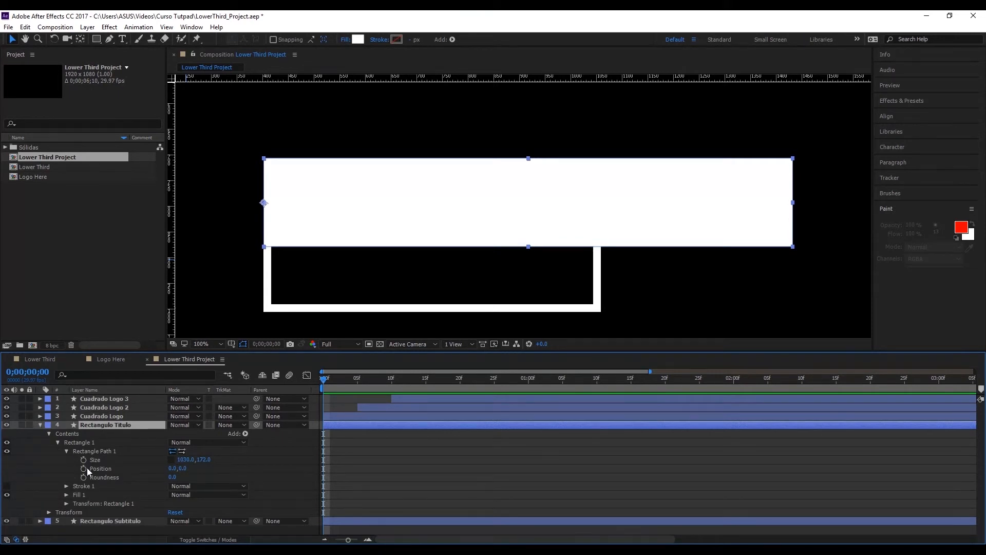
click(67, 451)
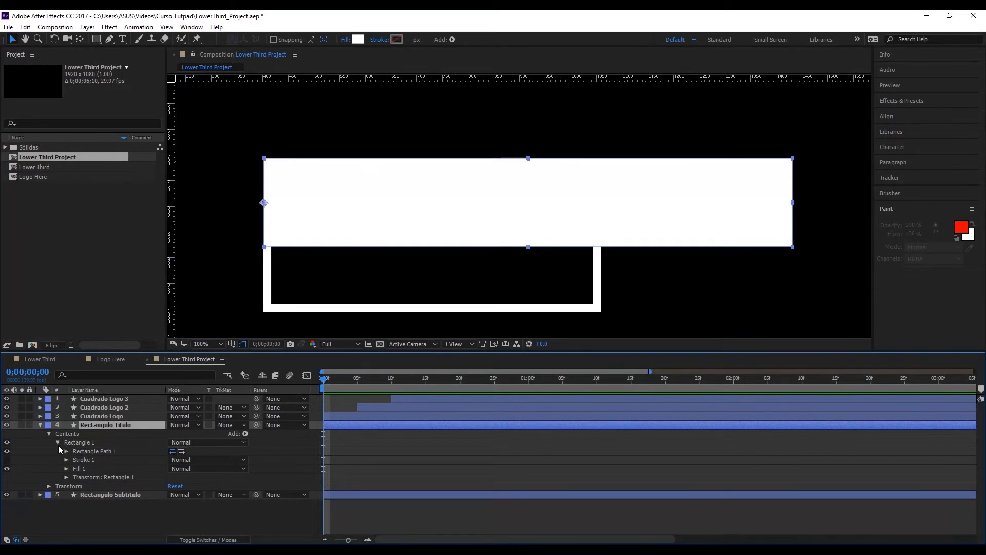
click(58, 443)
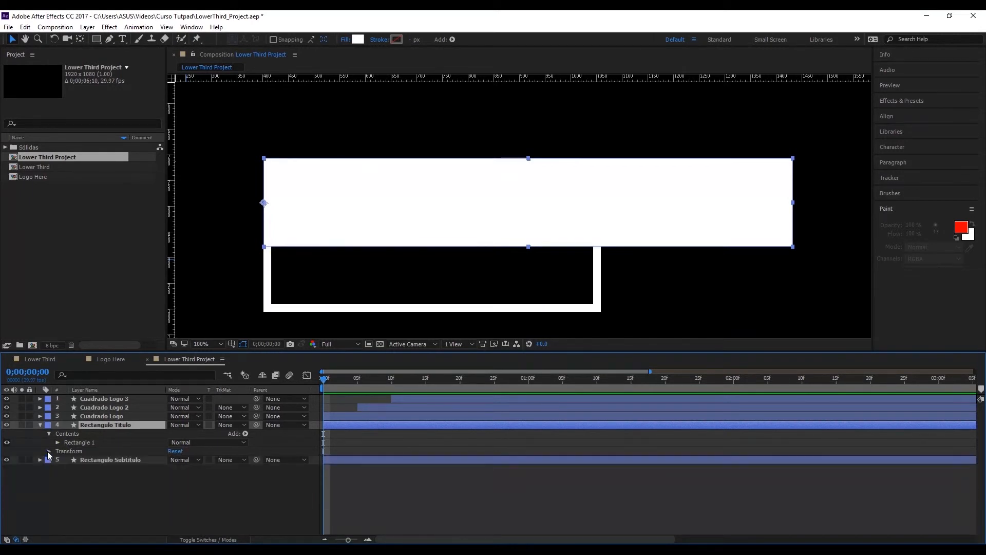
click(49, 451)
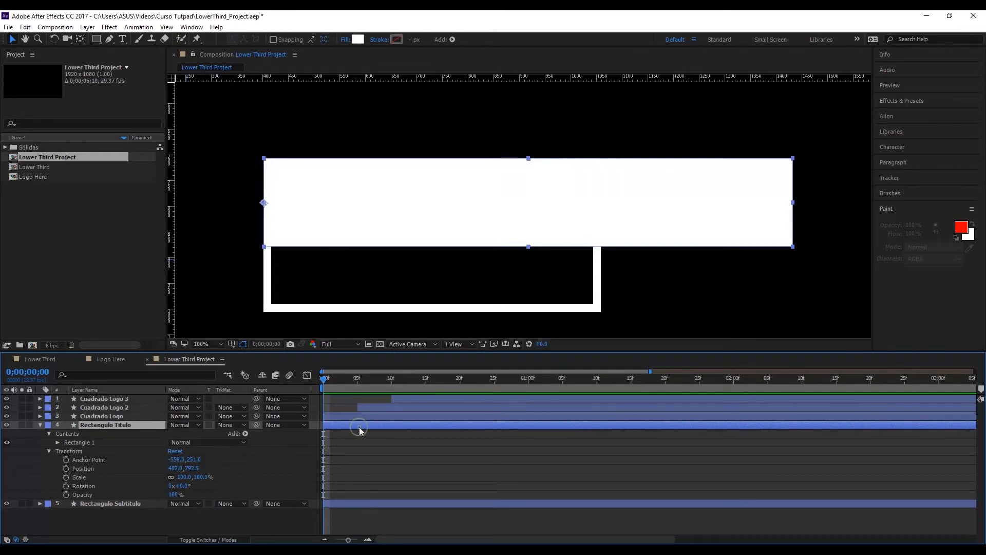
key(s)
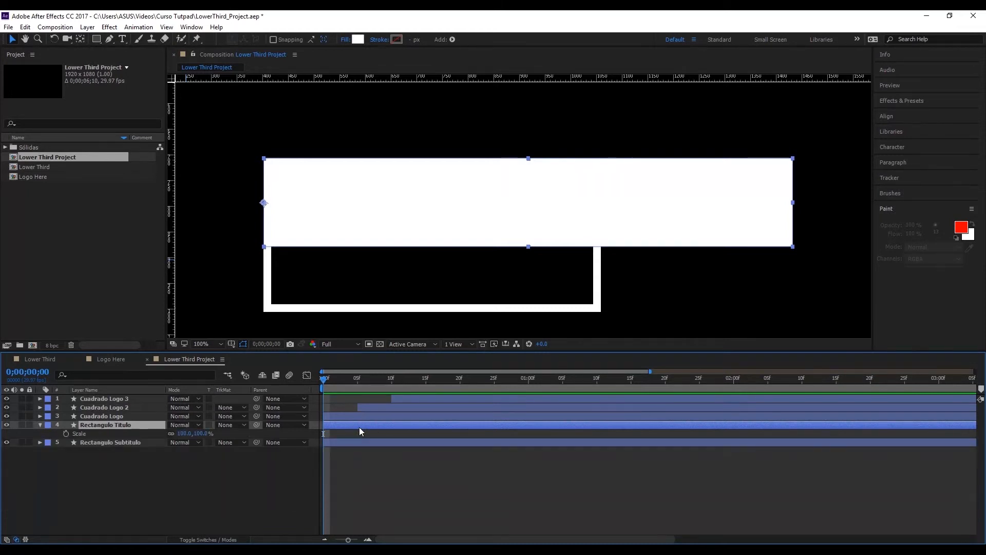
click(66, 434)
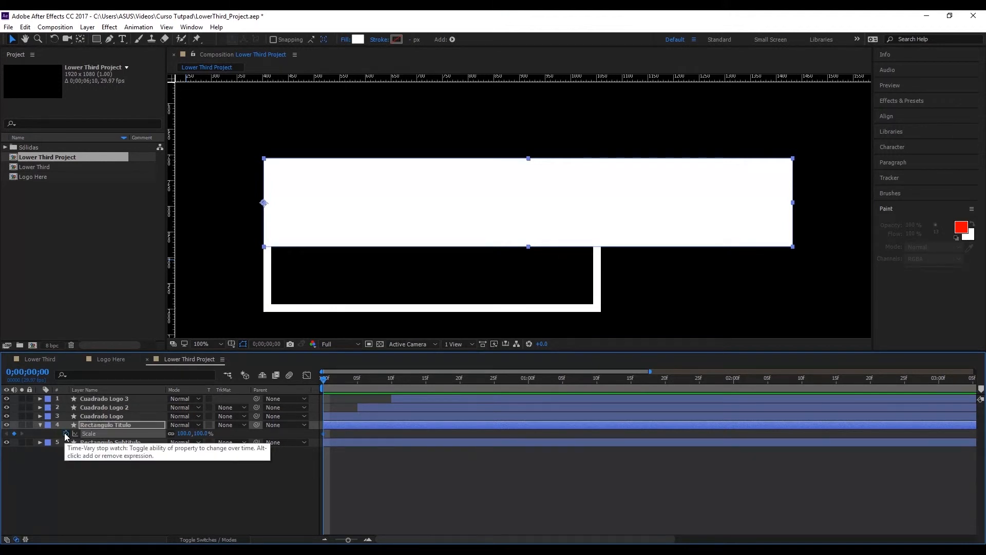
Step: Add a second Scale keyframe to the Rectangulo Titulo layer at 0;00;01;00, keeping the same value
click(530, 382)
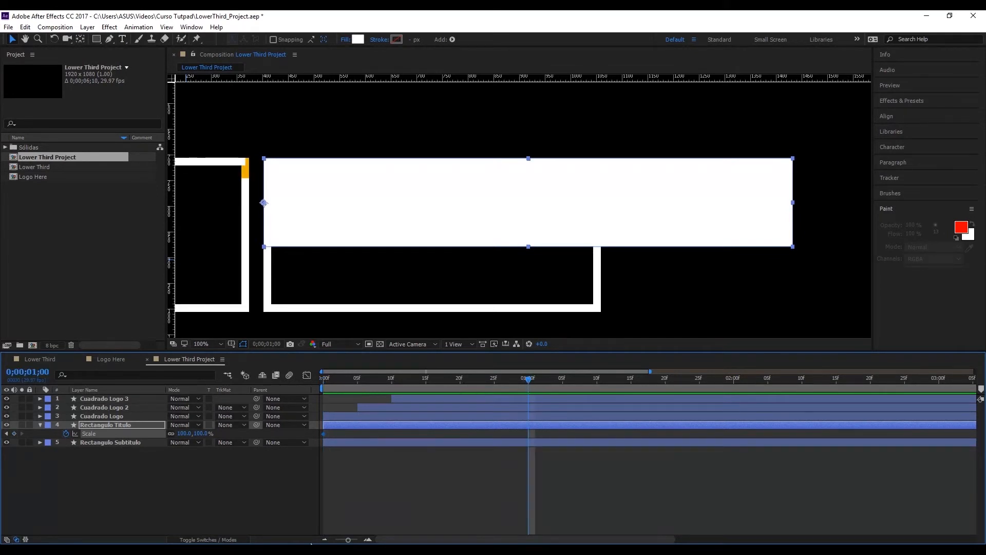
click(327, 540)
click(326, 540)
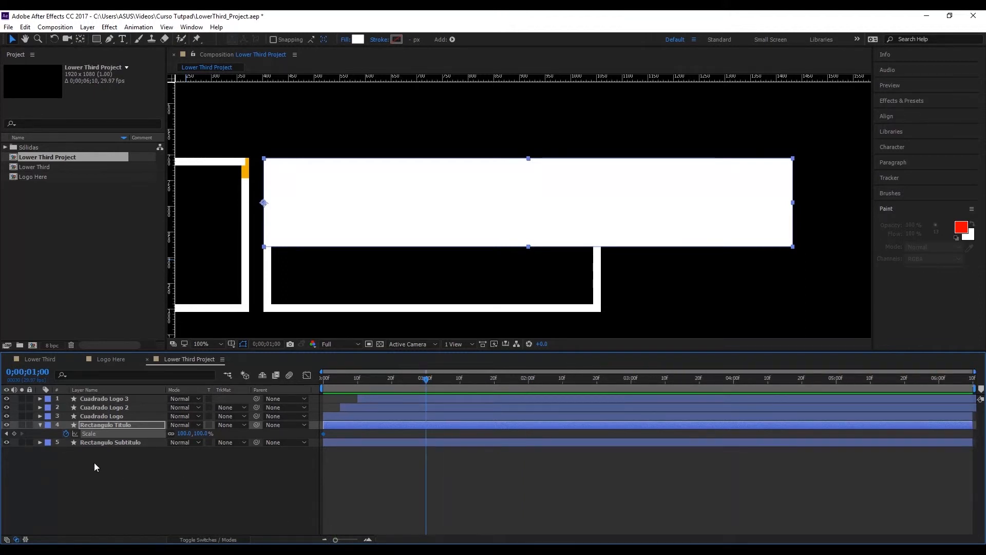
click(15, 435)
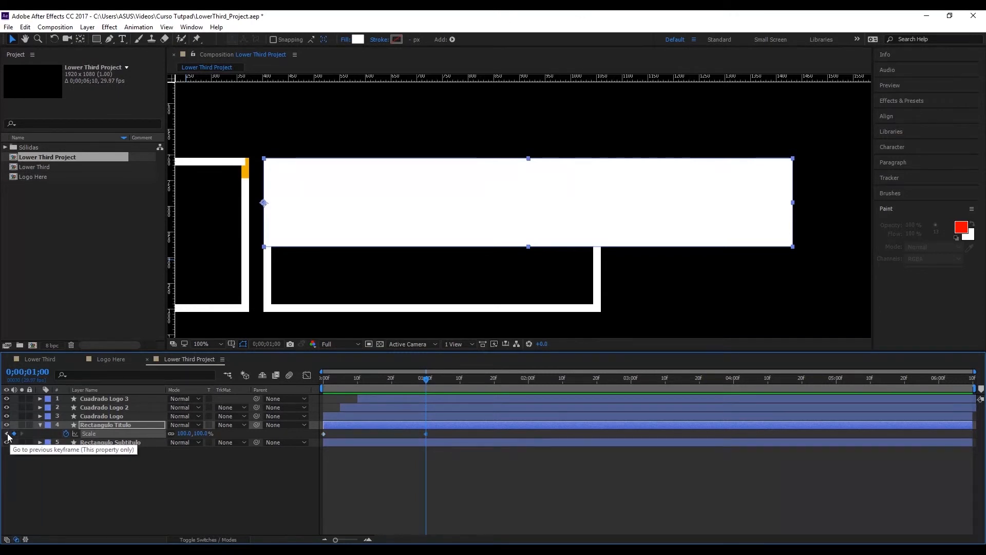
Step: Unlink the Scale proportions and set Rectangulo Titulo's horizontal scale to 0% at its first keyframe
click(8, 434)
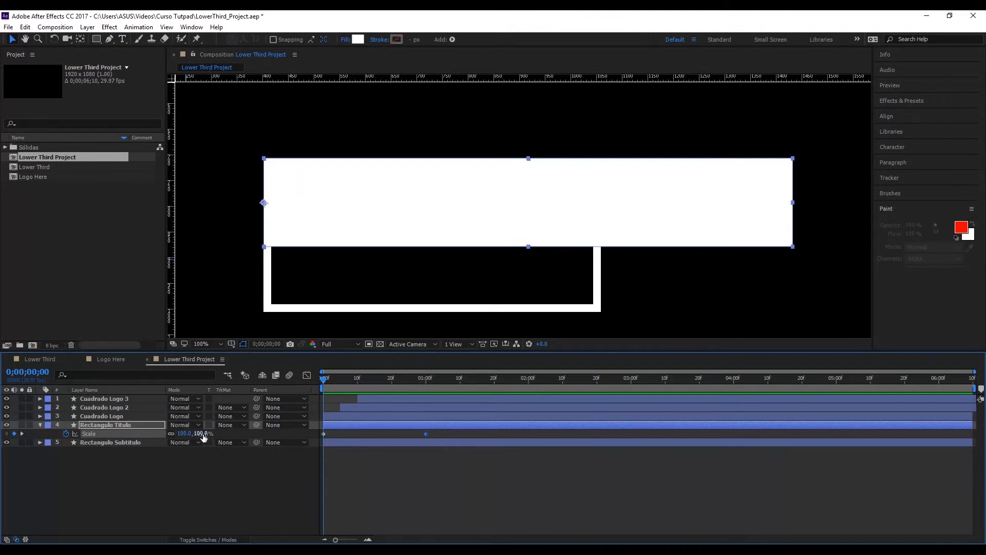
click(171, 433)
mouse_move(183, 434)
mouse_down()
mouse_move(159, 436)
mouse_move(174, 440)
mouse_up()
click(182, 434)
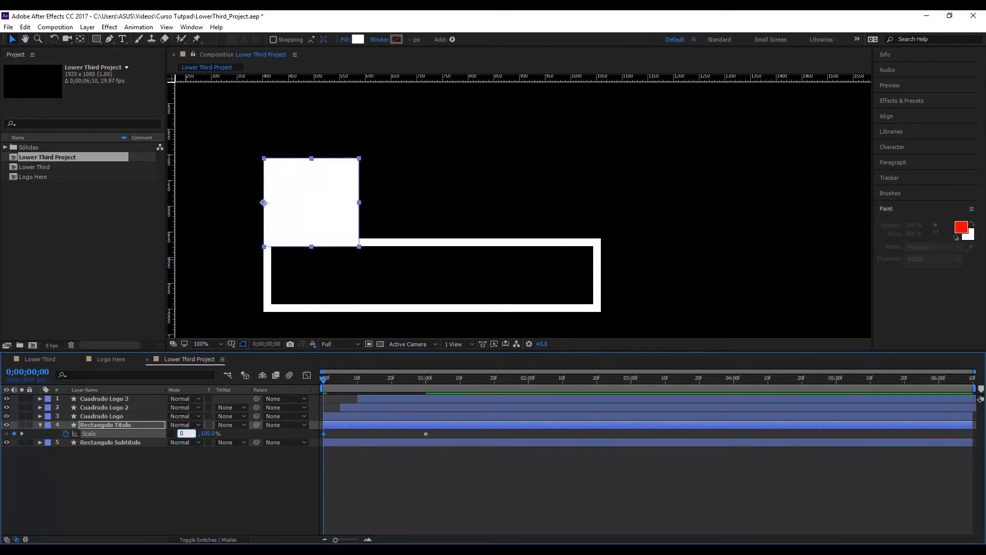
text(0)
key(Return)
click(448, 478)
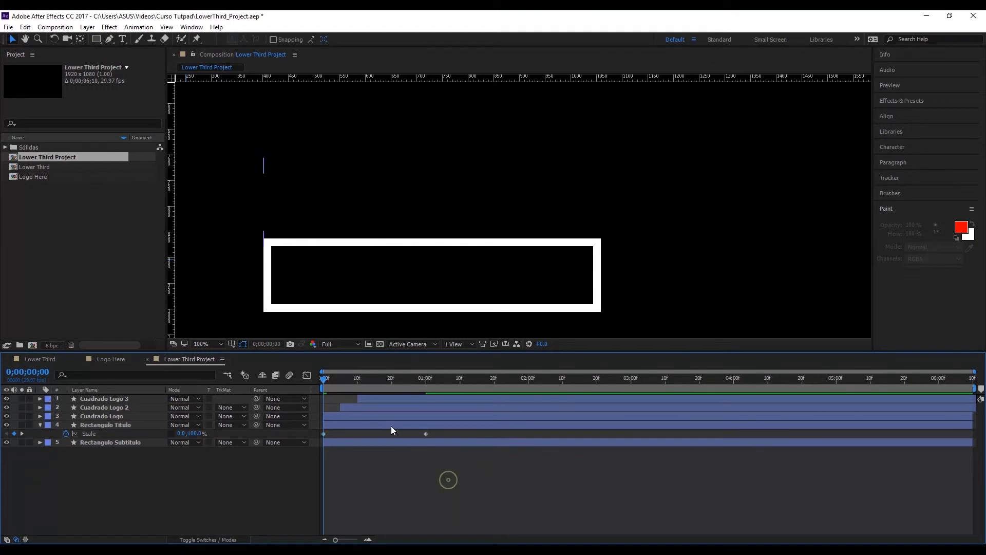
Step: Apply Easy Ease to both Scale keyframes of the Rectangulo Titulo layer
mouse_move(436, 434)
mouse_down()
mouse_move(302, 441)
mouse_move(327, 437)
mouse_up()
right_click(325, 436)
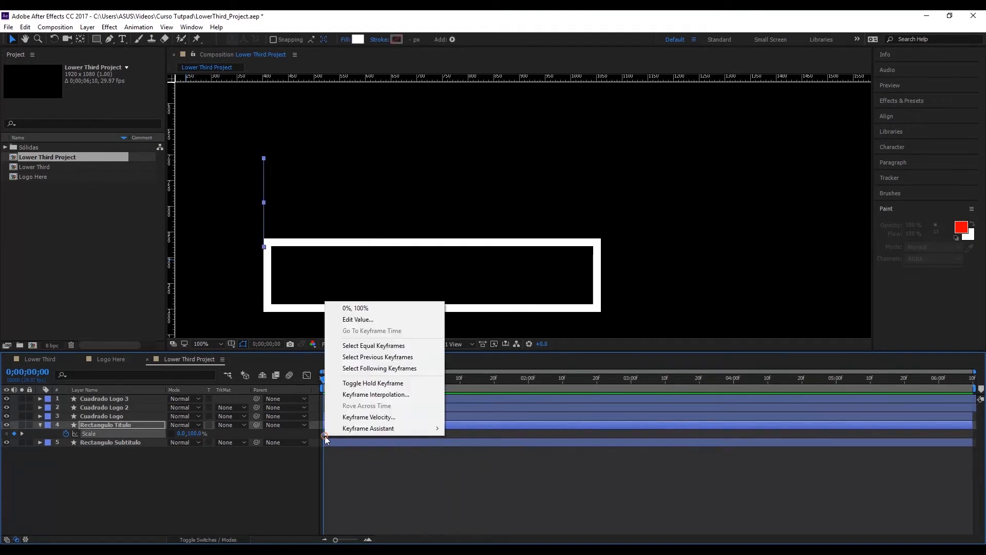
mouse_move(368, 428)
click(474, 451)
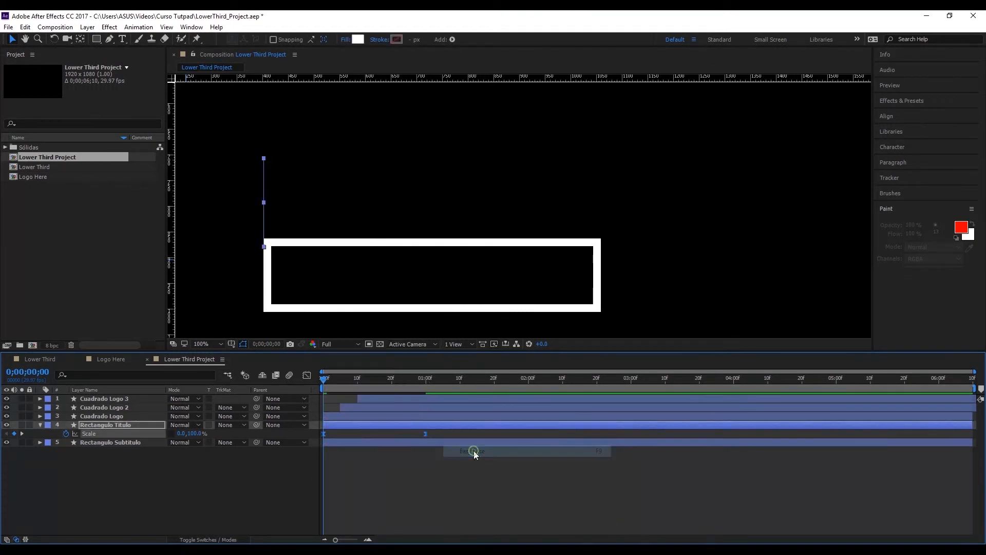
Step: Reshape Rectangulo Titulo's Scale speed graph so the growth starts fast and slows gradually into the last keyframe
click(307, 376)
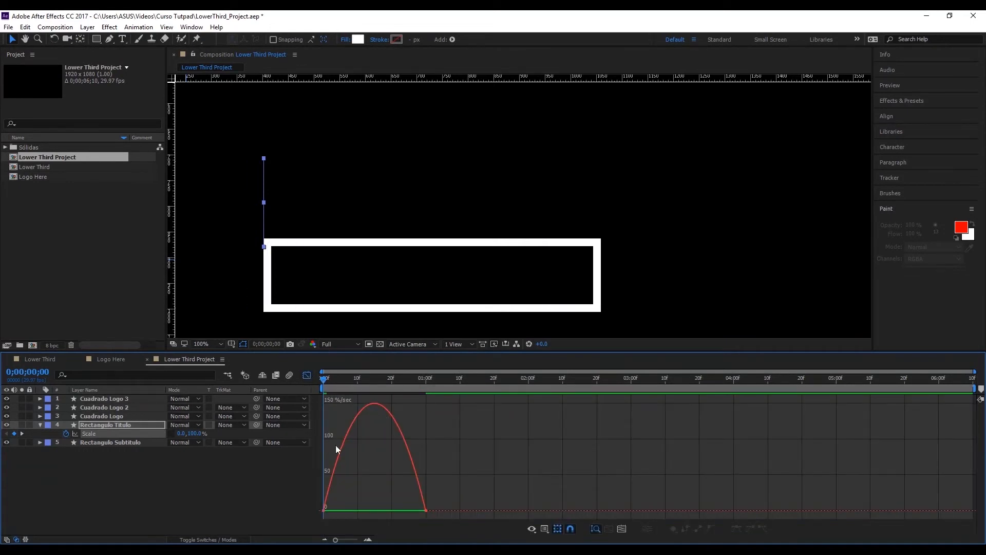
click(558, 532)
click(546, 531)
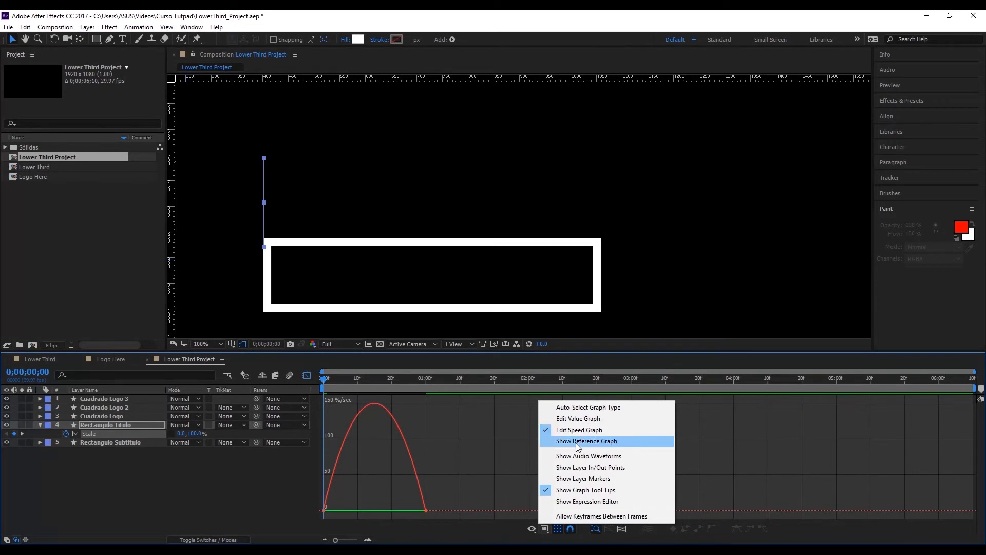
click(371, 498)
drag(310, 519, 324, 511)
drag(407, 511, 381, 512)
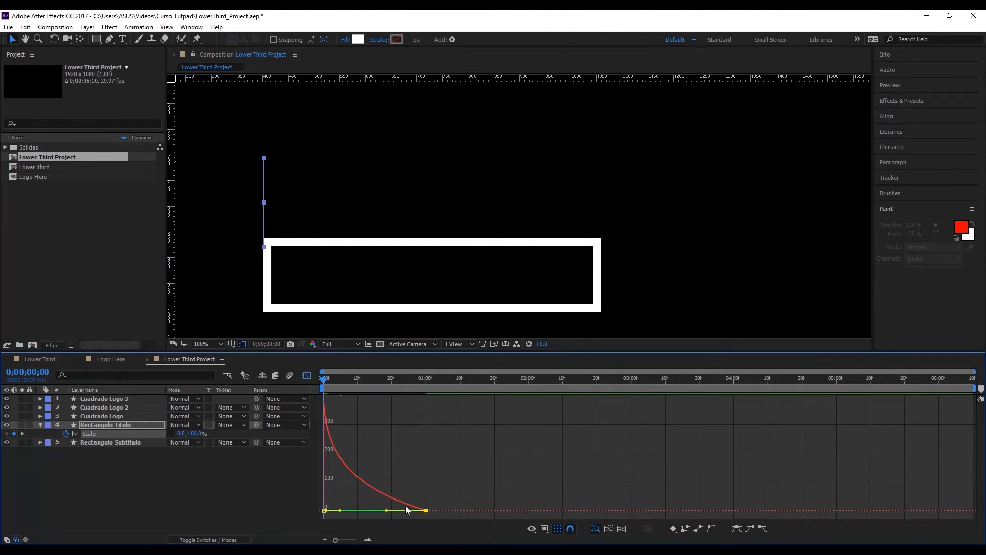
click(309, 380)
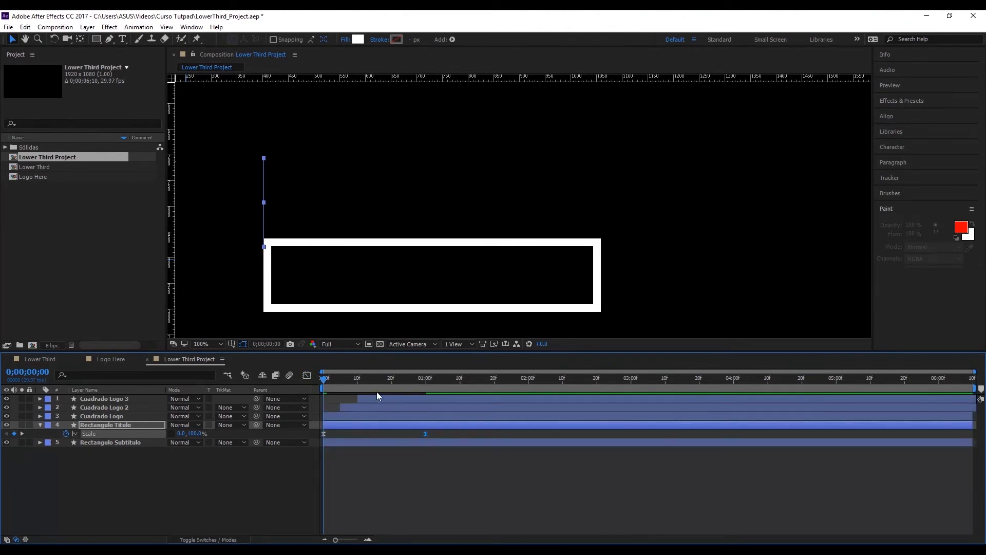
Step: Preview the title rectangle's growth together with the logo frame animation from the start of the composition
click(373, 490)
key(h)
drag(413, 296, 537, 305)
key(space)
key(space)
click(546, 282)
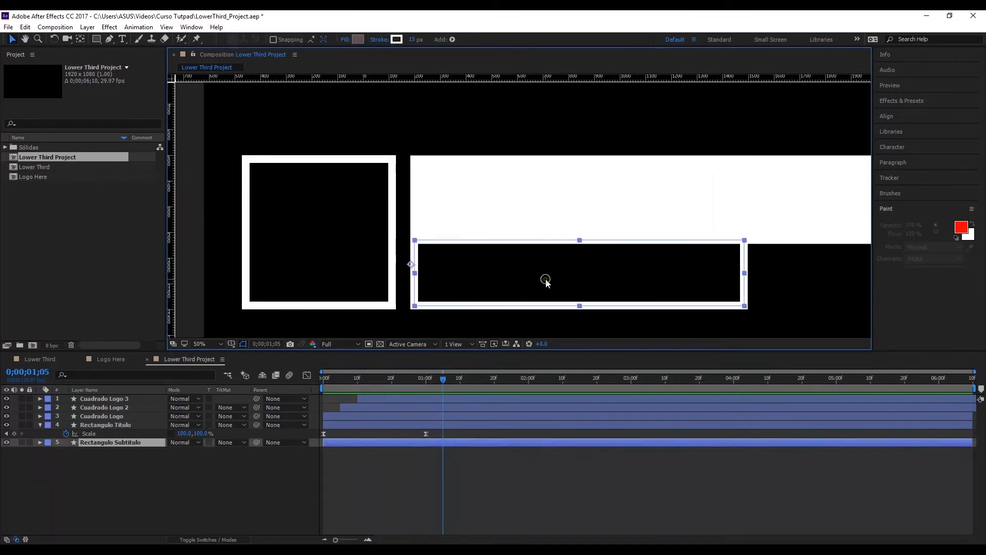
scroll(546, 282, down, 1)
key(Home)
key(space)
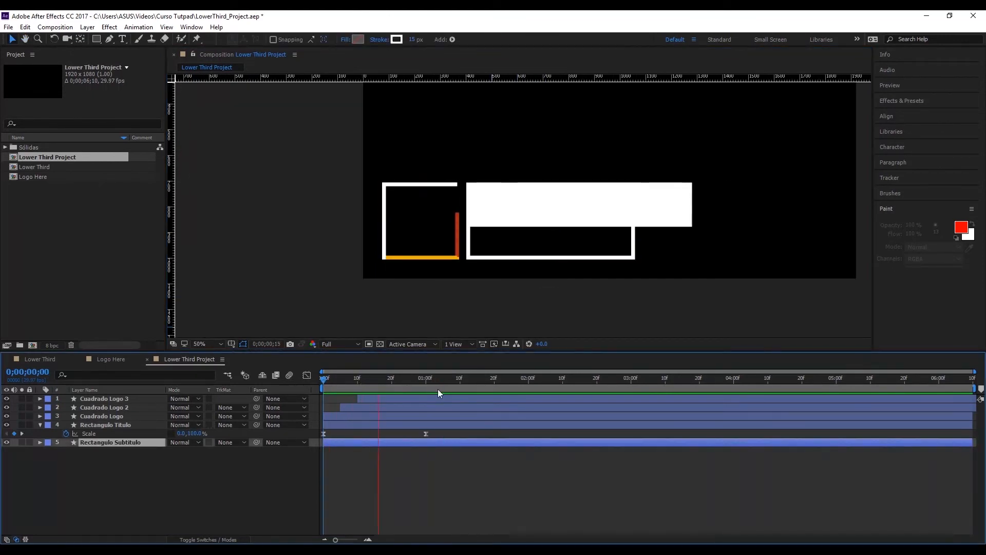
Step: Collapse the Rectangulo Titulo layer's properties and duplicate the layer twice
click(504, 464)
click(391, 425)
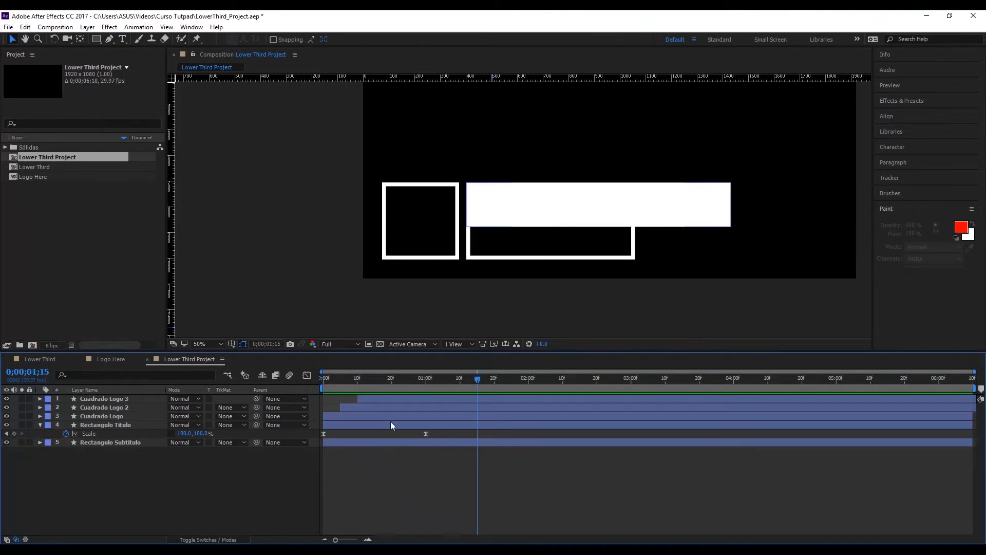
click(39, 425)
click(103, 439)
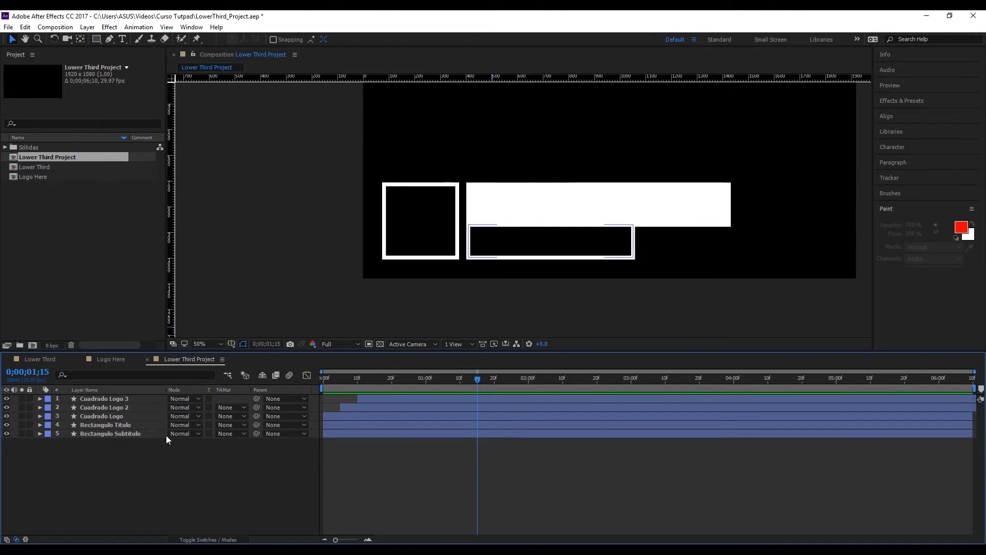
click(367, 427)
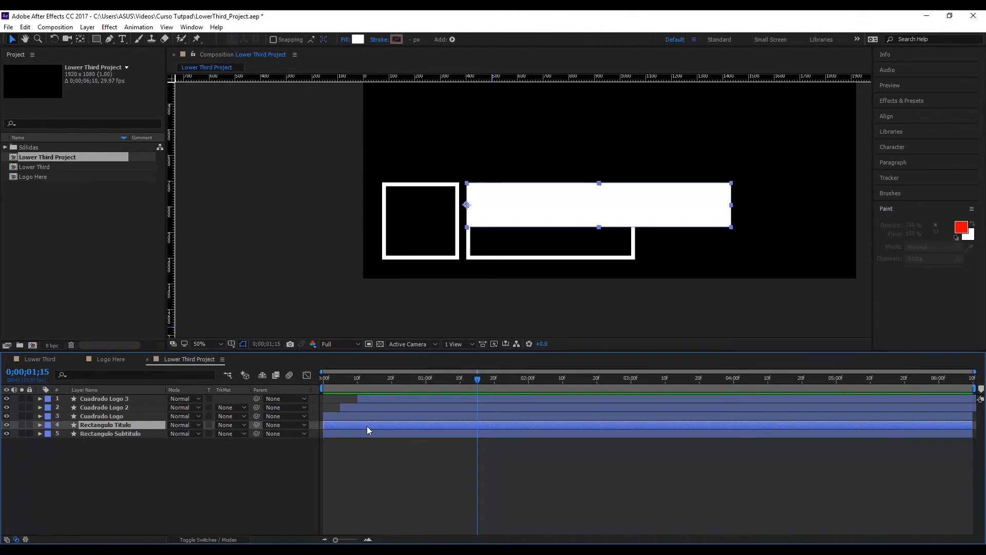
key(ctrl+d)
key(ctrl+d)
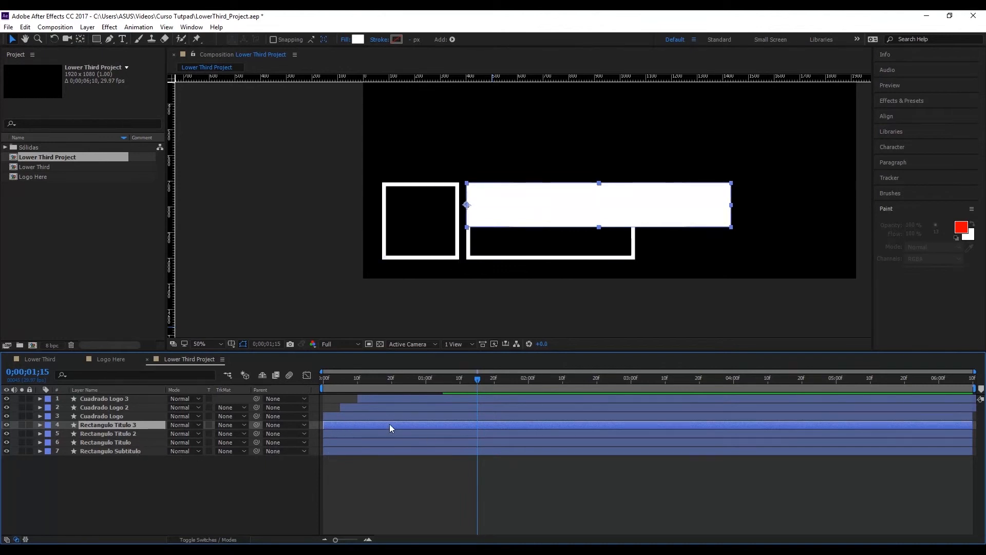
Step: Stagger the title duplicates by starting the Rectangulo Titulo 2 layer at frame 5 and Rectangulo Titulo 3 at frame 10
click(352, 435)
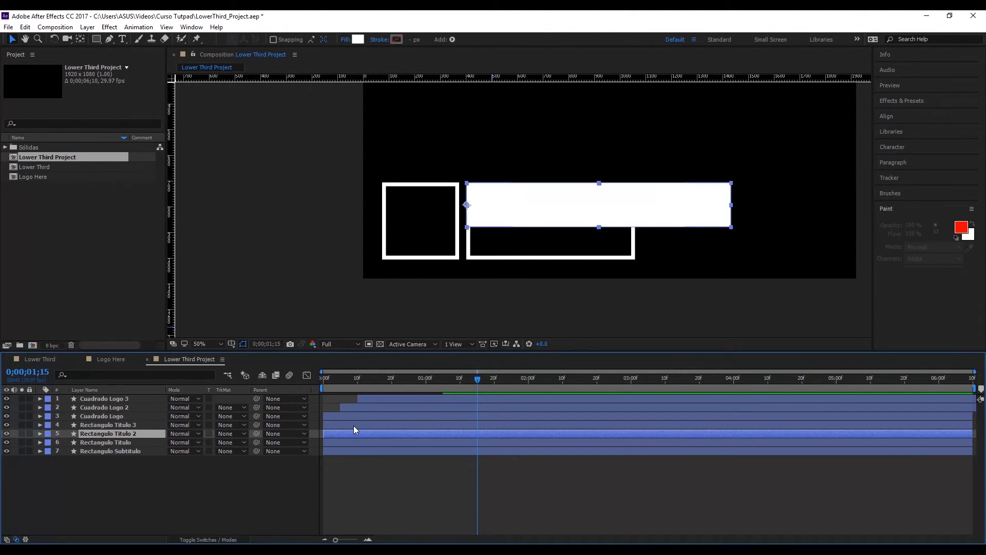
click(356, 441)
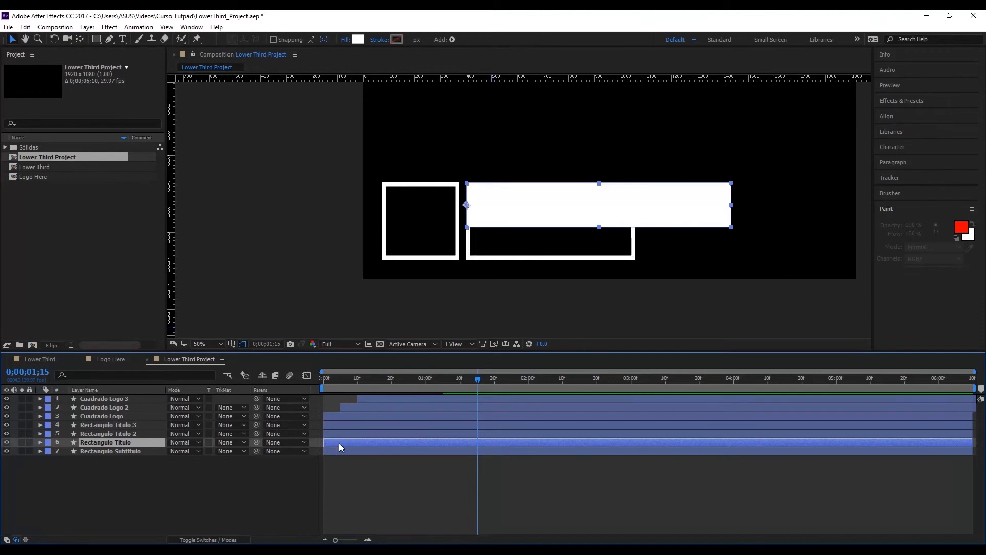
click(339, 434)
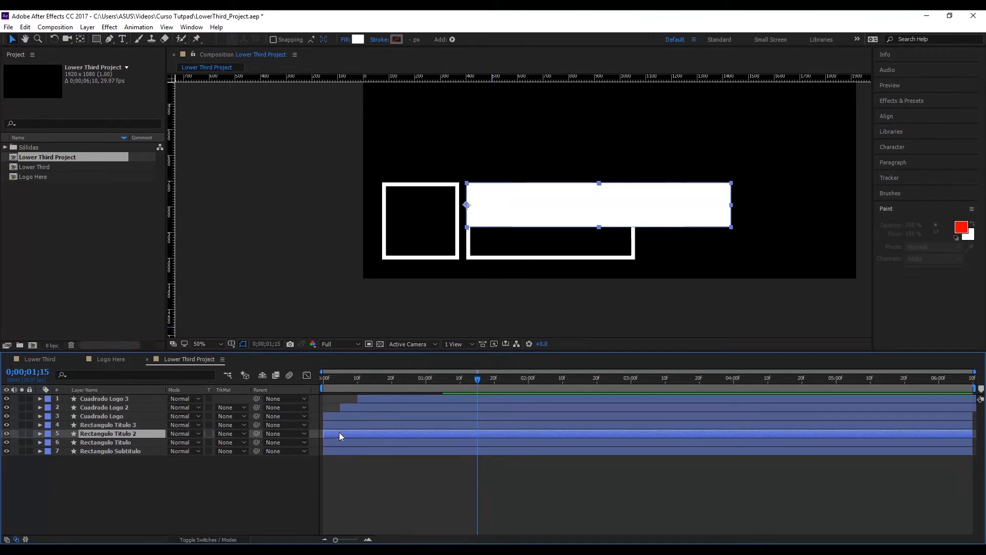
click(339, 379)
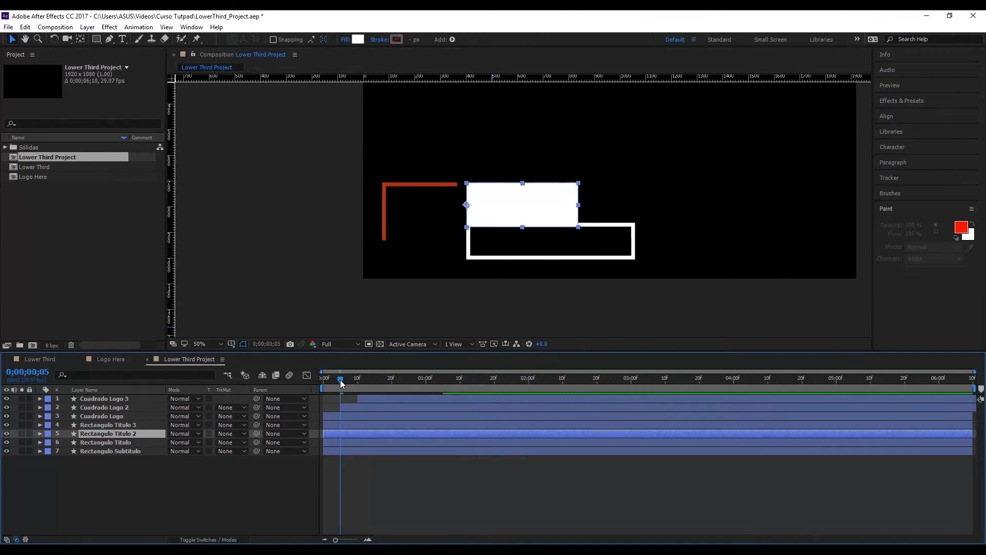
click(347, 424)
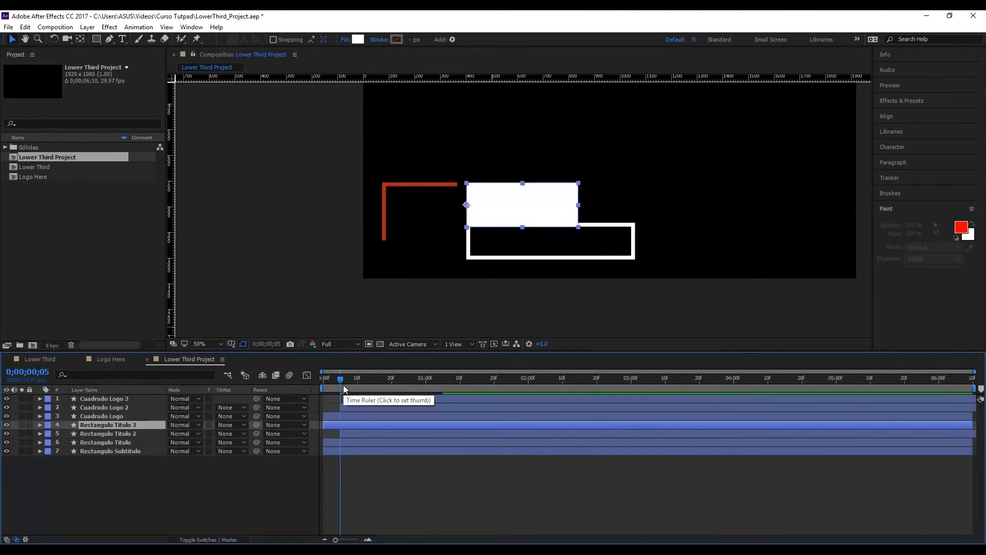
click(354, 385)
drag(346, 426, 380, 427)
Step: Set the fill colour of the original Rectangulo Titulo layer to AA2917
click(359, 443)
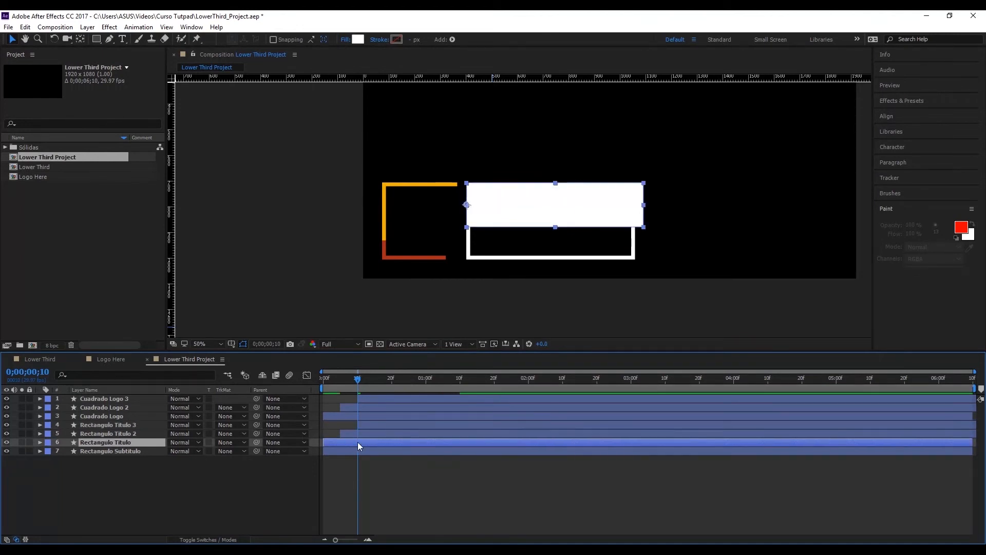
click(358, 39)
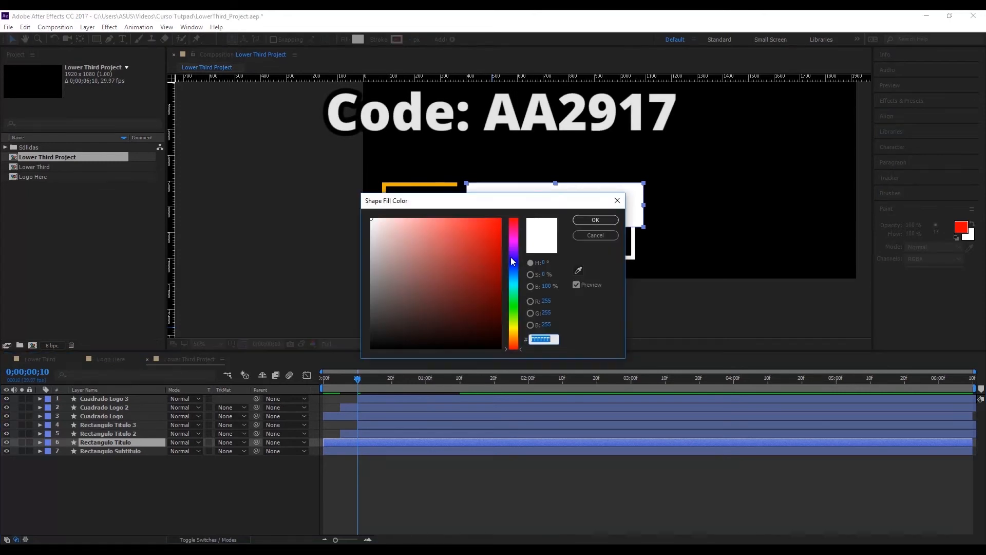
text(AA2917)
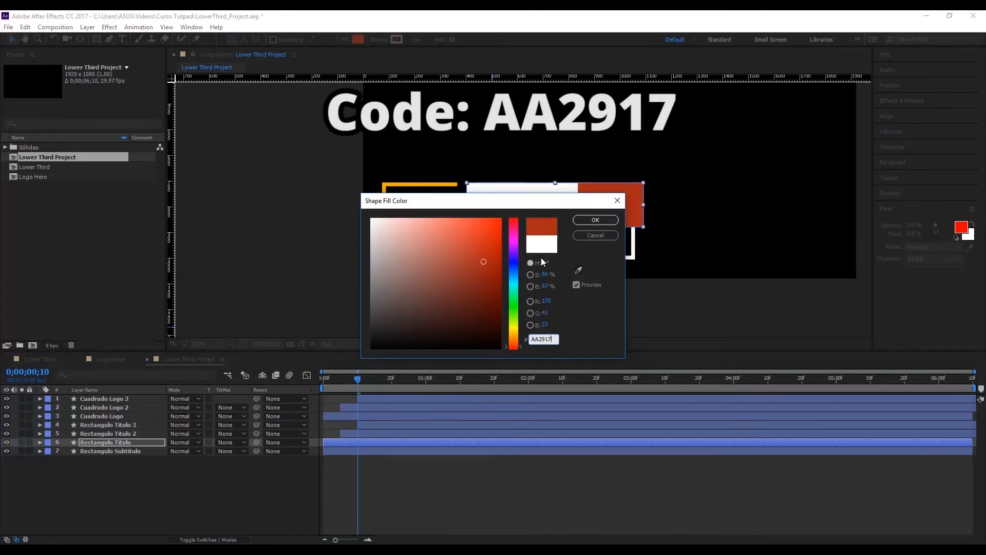
click(596, 220)
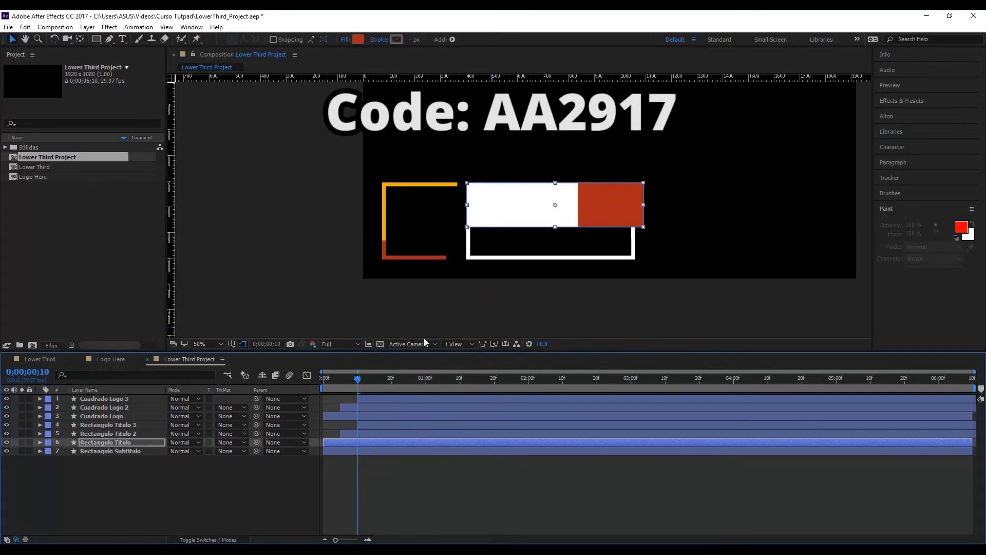
Step: Look up Cuadrado Logo 2's stroke colour code and set Rectangulo Titulo 2's fill to the same colour, EFAF03
click(354, 434)
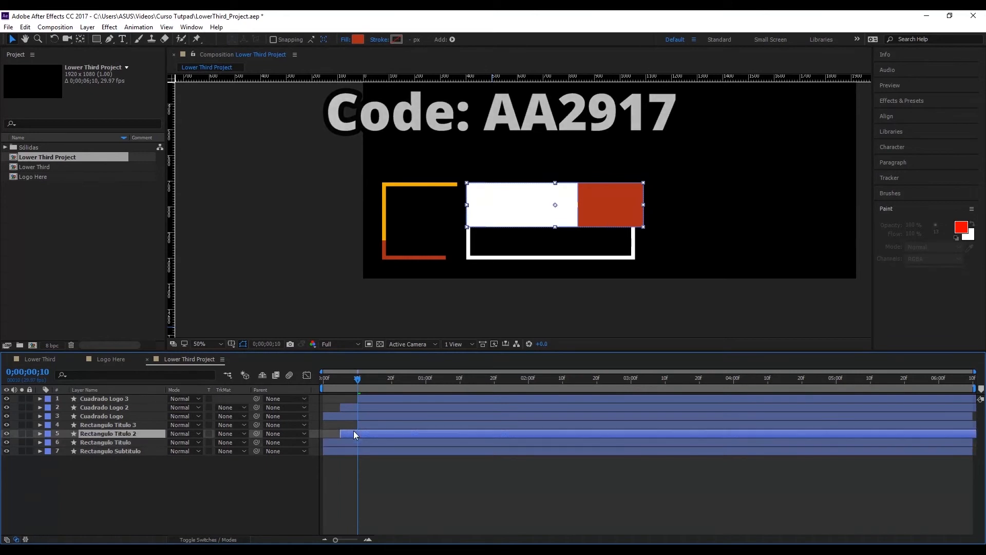
click(409, 187)
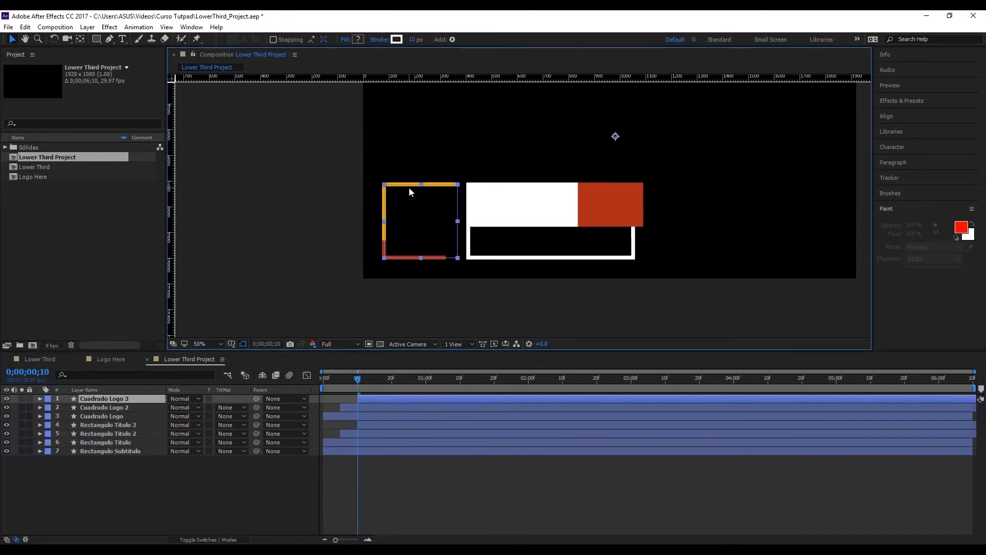
click(111, 408)
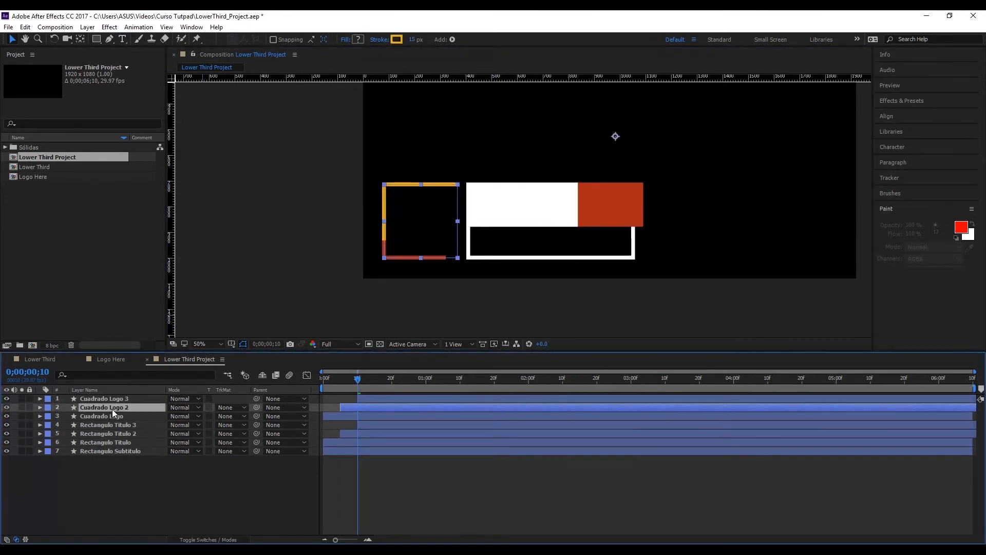
click(395, 40)
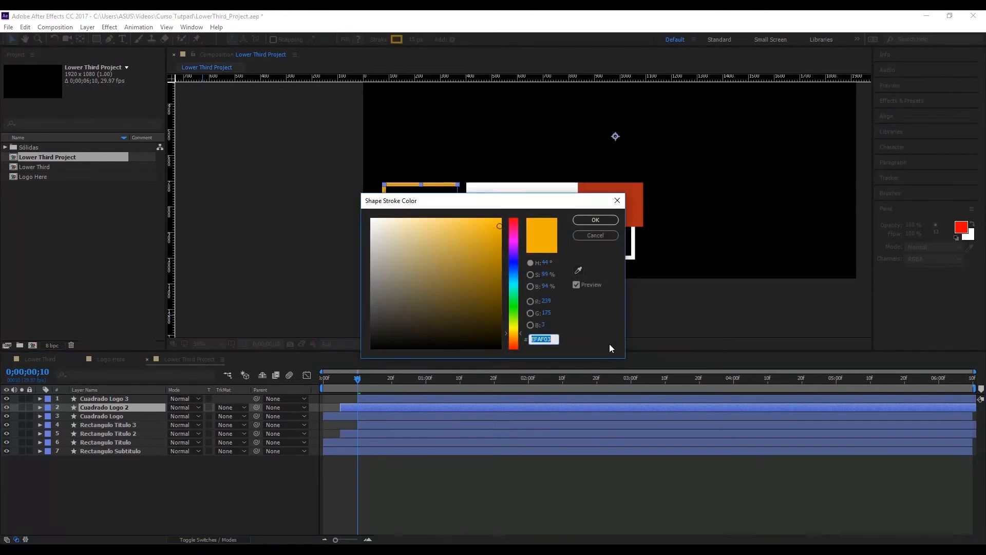
click(595, 222)
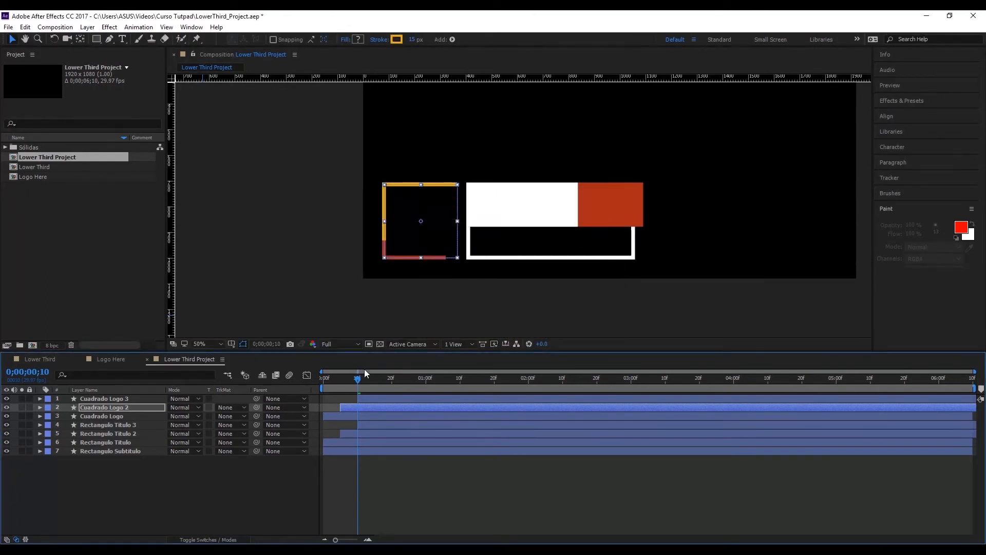
click(356, 434)
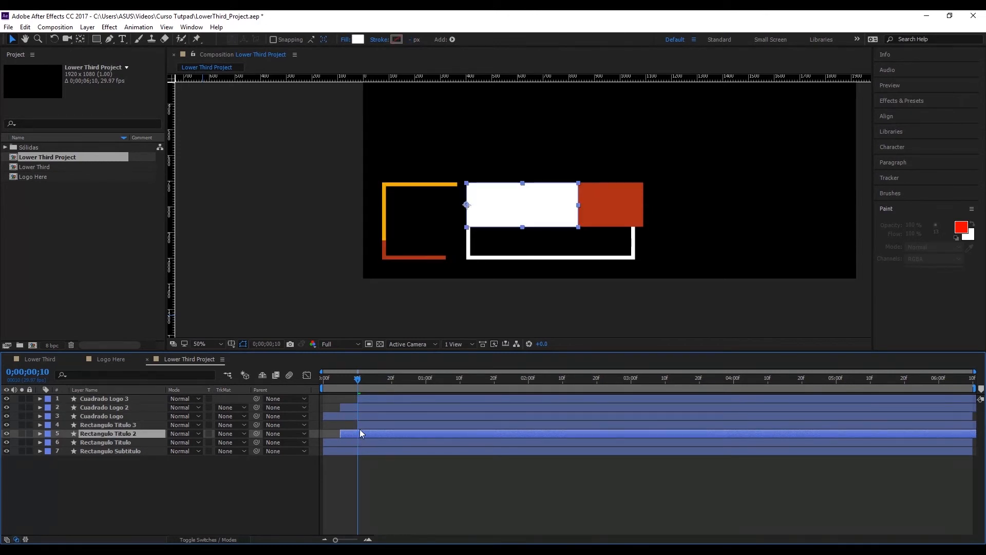
click(362, 40)
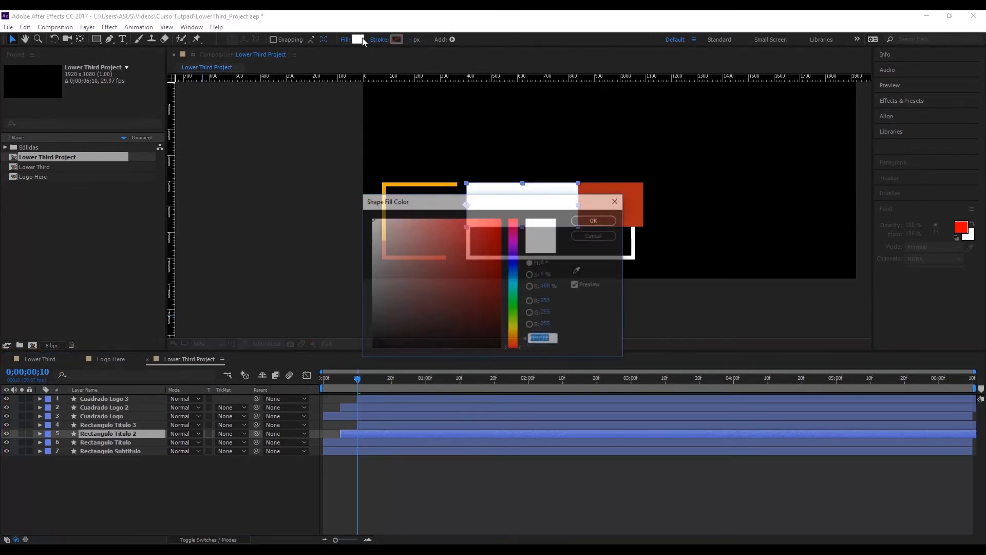
text(EFAF03)
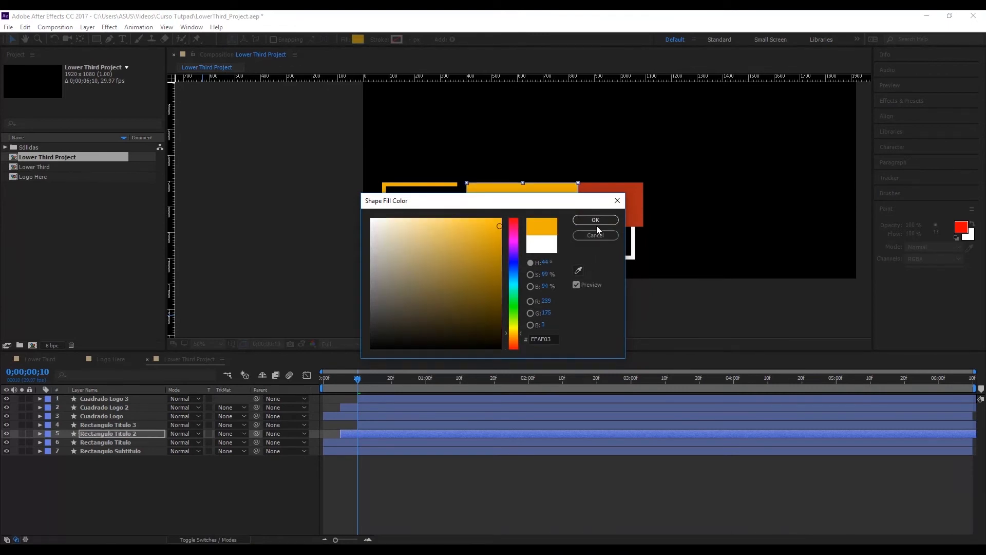
click(595, 220)
click(716, 234)
Step: Preview the staggered, coloured title rectangles together with the logo frame from the start of the composition
click(320, 377)
drag(319, 377, 457, 377)
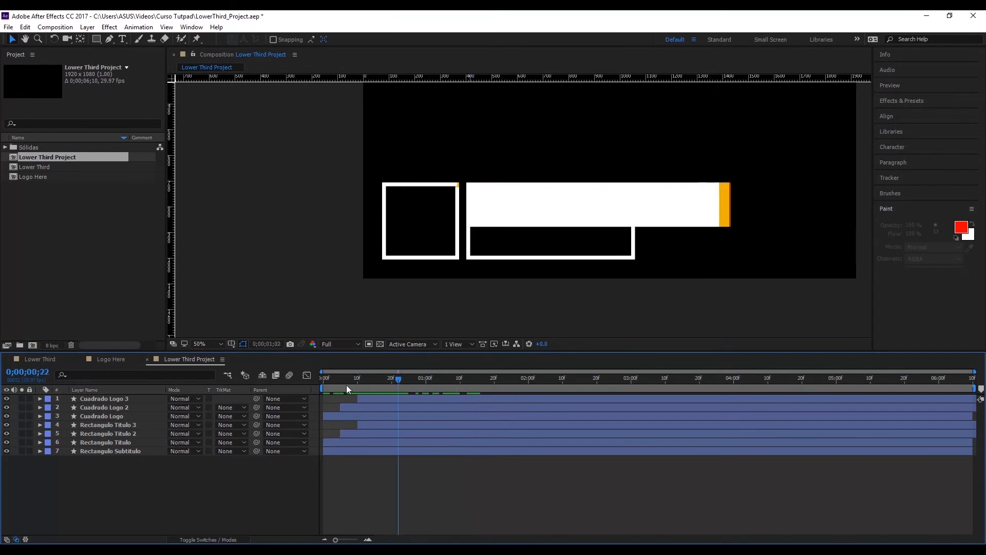
key(space)
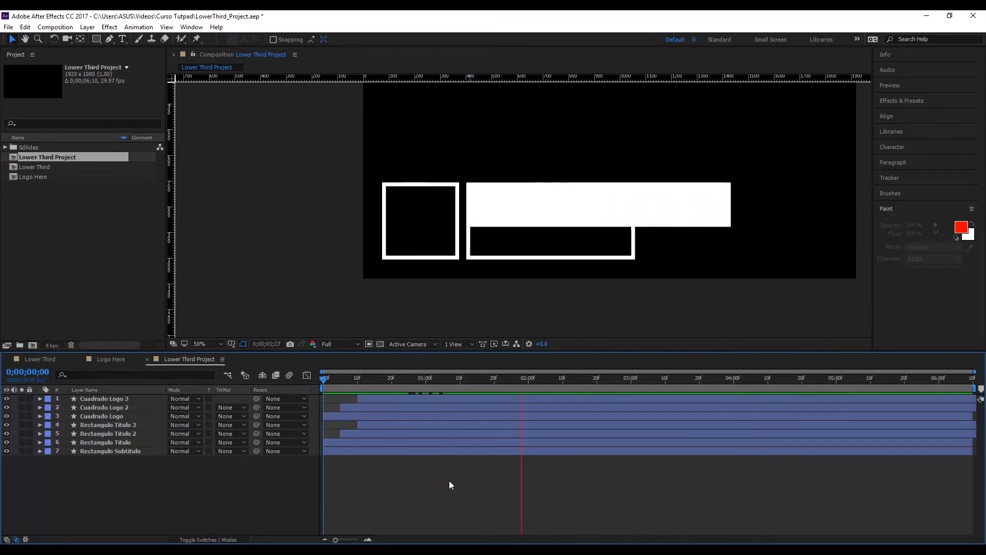
key(space)
key(space)
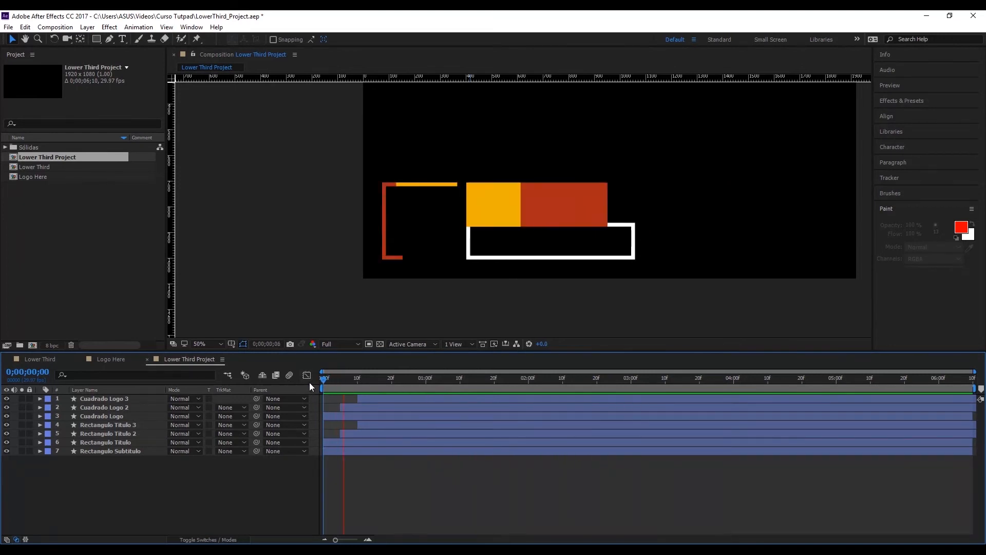
key(space)
key(space)
key(space)
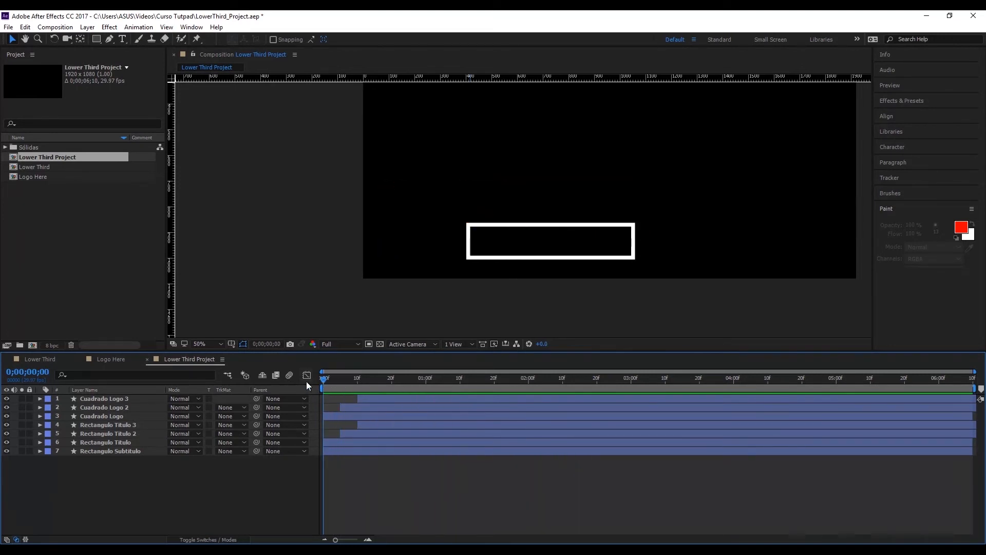
key(space)
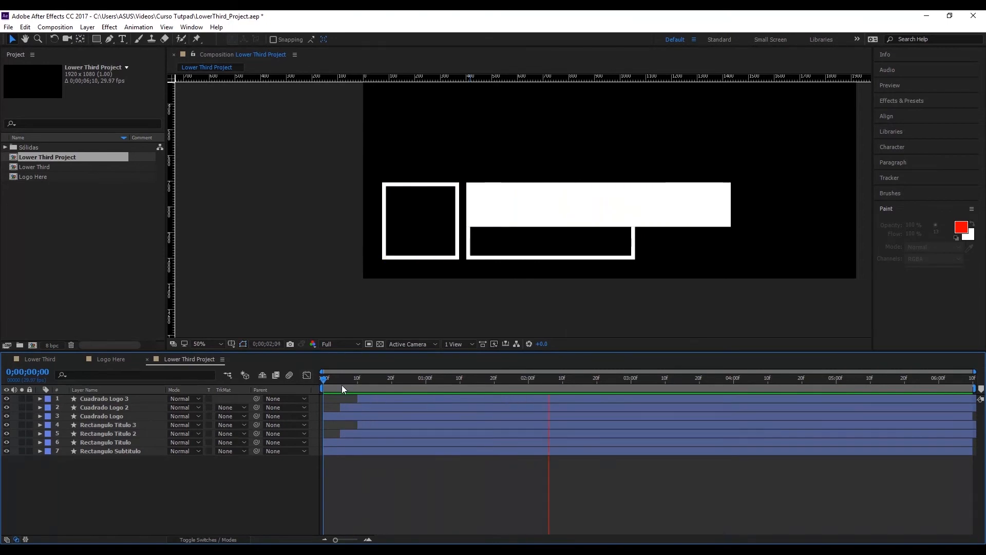
Step: Reveal the keyframes of the original Cuadrado Logo layer and copy both of its Start keyframes
click(520, 384)
click(521, 257)
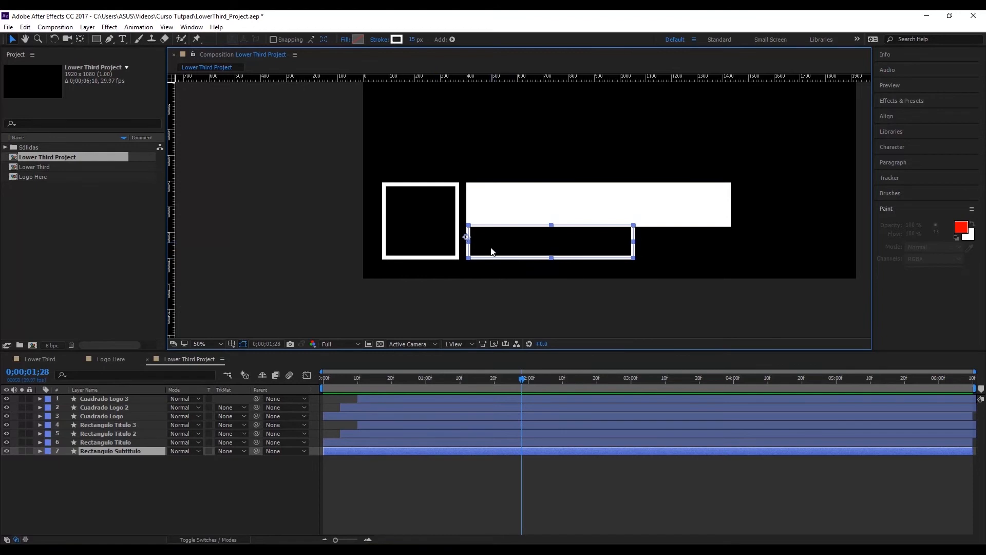
click(425, 263)
click(425, 259)
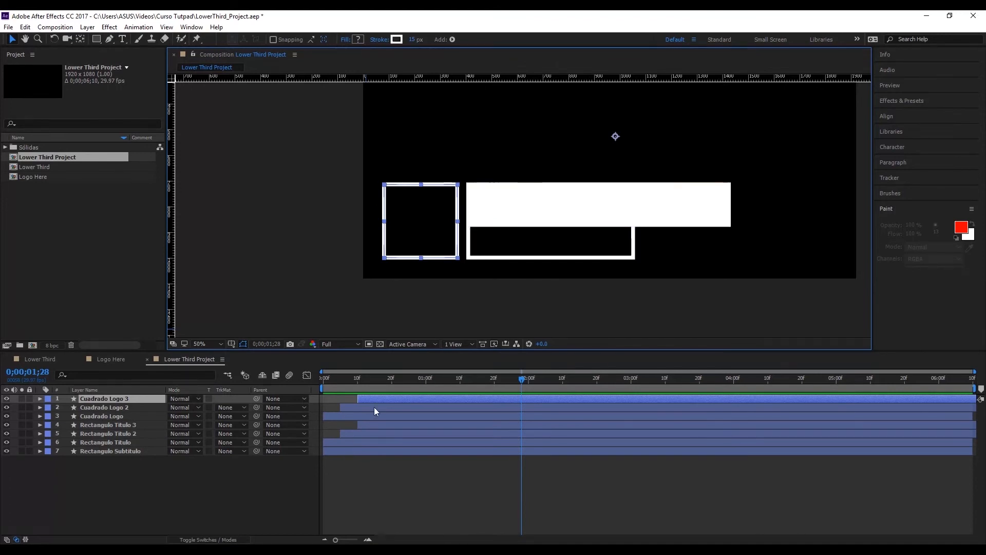
click(343, 416)
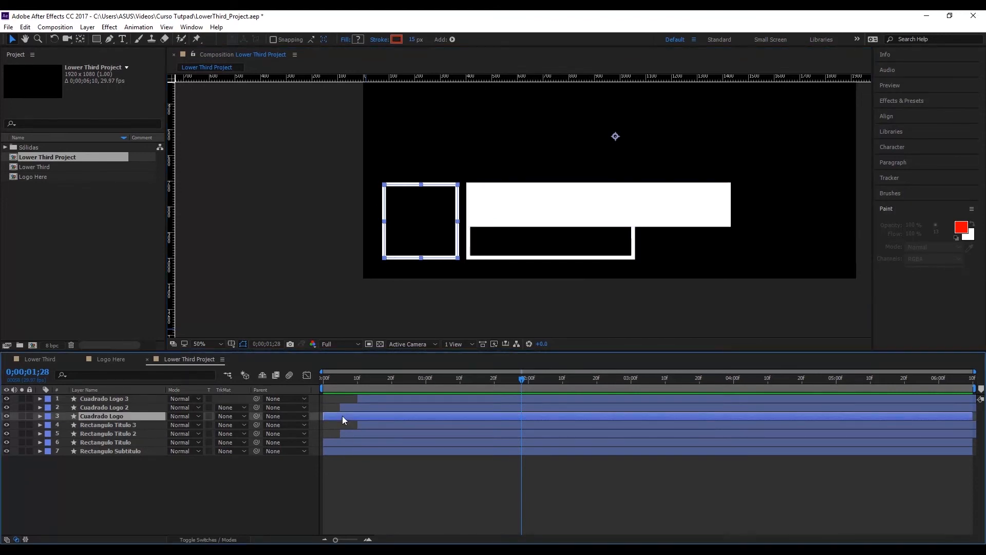
key(u)
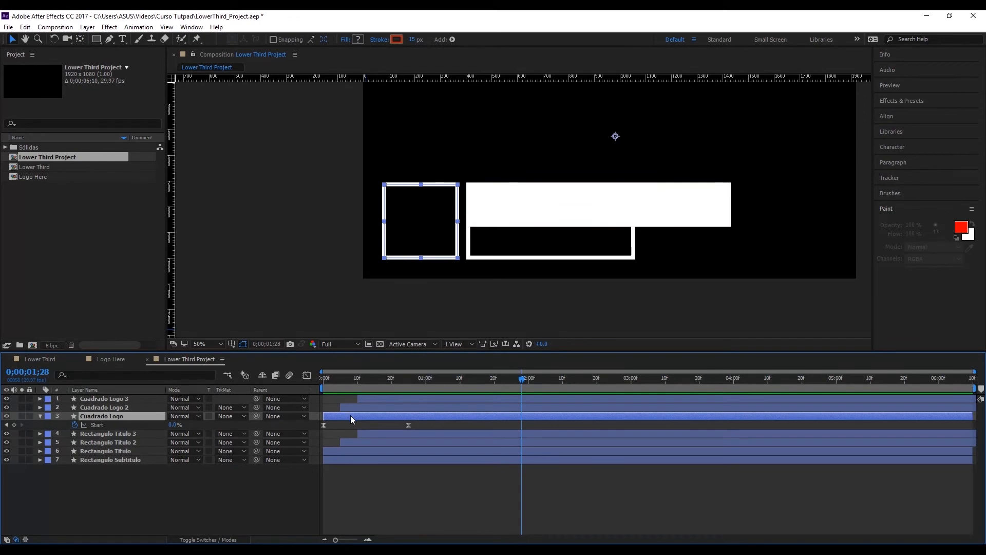
drag(428, 422, 319, 433)
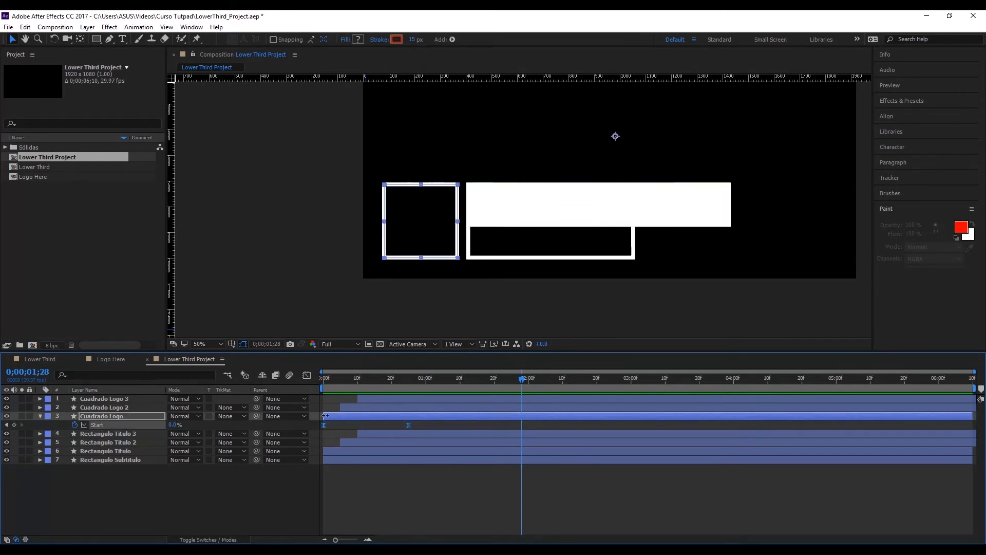
Step: Paste the Start keyframes onto the Rectangulo Subtitulo layer at 0;00;00;00 and reveal them
click(329, 382)
click(323, 384)
click(331, 460)
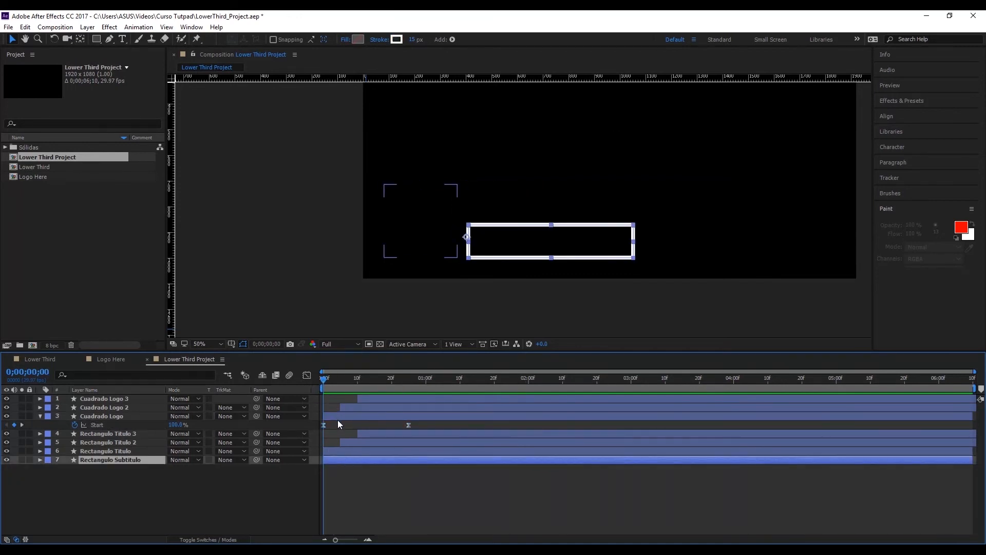
key(Return)
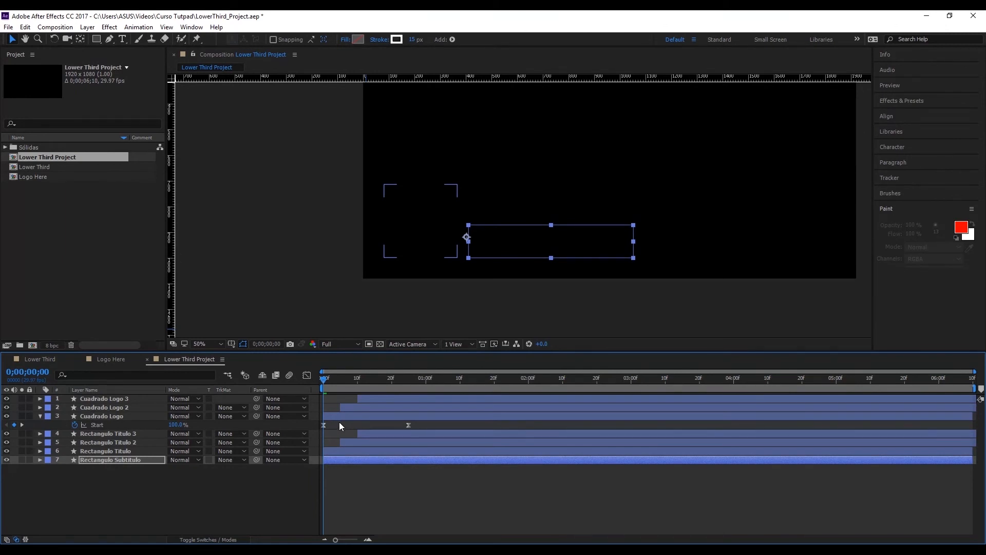
key(u)
Step: Preview the subtitle frame's stroke animation alongside the logo frame and title rectangles over the opening frames
click(343, 480)
drag(329, 377, 338, 384)
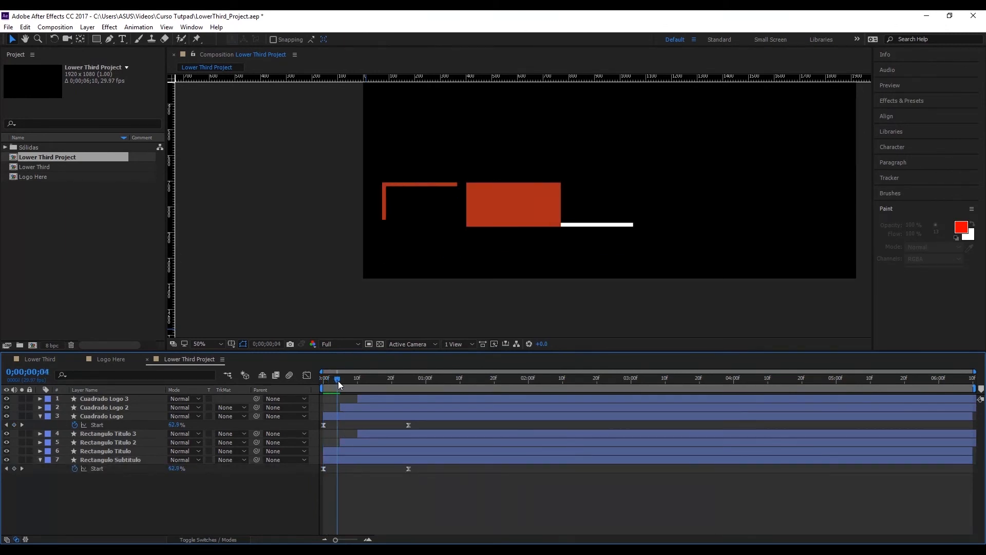
key(space)
key(space)
drag(334, 399, 357, 405)
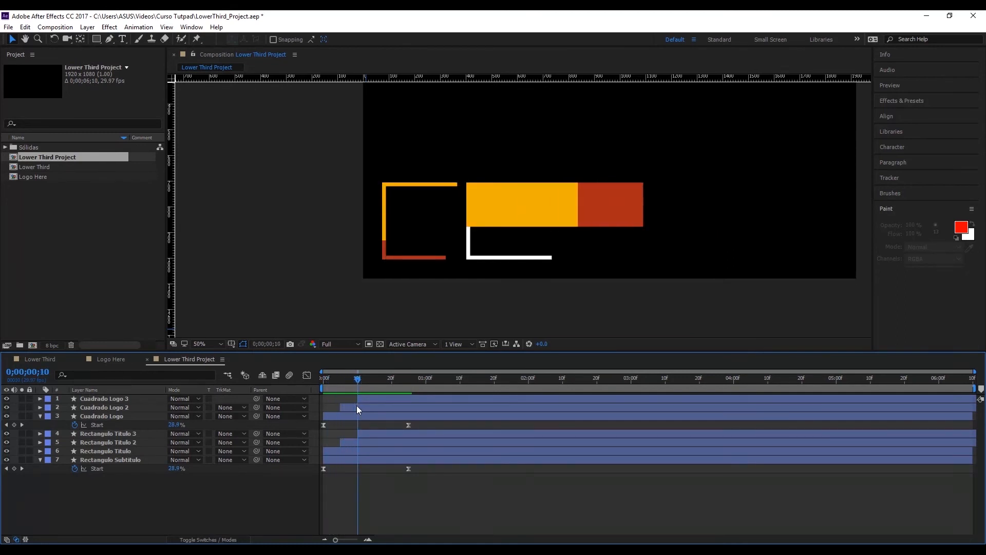
mouse_move(356, 405)
mouse_down()
mouse_move(316, 412)
mouse_move(352, 413)
mouse_move(343, 412)
mouse_up()
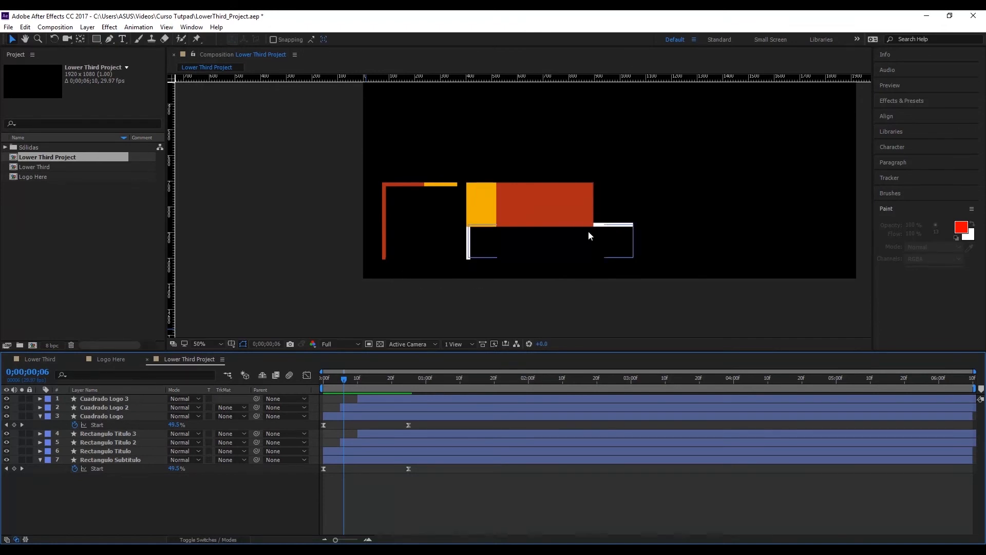
drag(349, 381, 311, 379)
Step: Check Rectangulo Subtitulo's Start animation up to its last keyframe and collapse the layer's properties
click(345, 460)
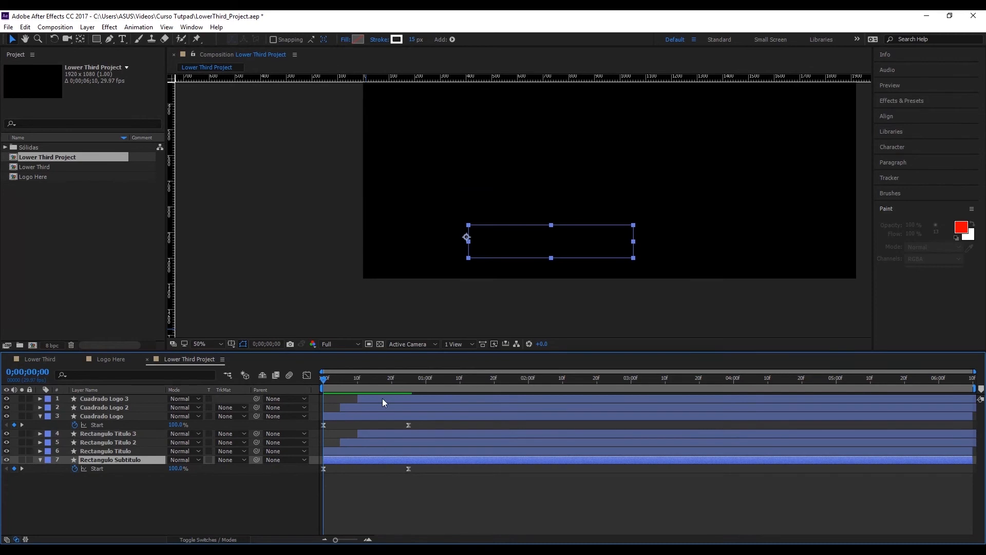
click(403, 379)
drag(404, 378, 408, 378)
click(409, 468)
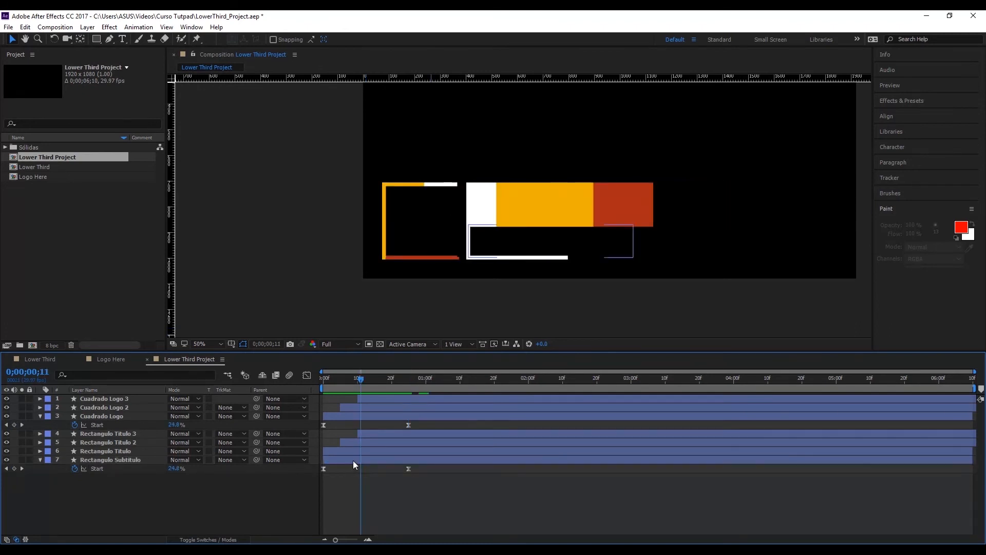
click(353, 462)
click(40, 460)
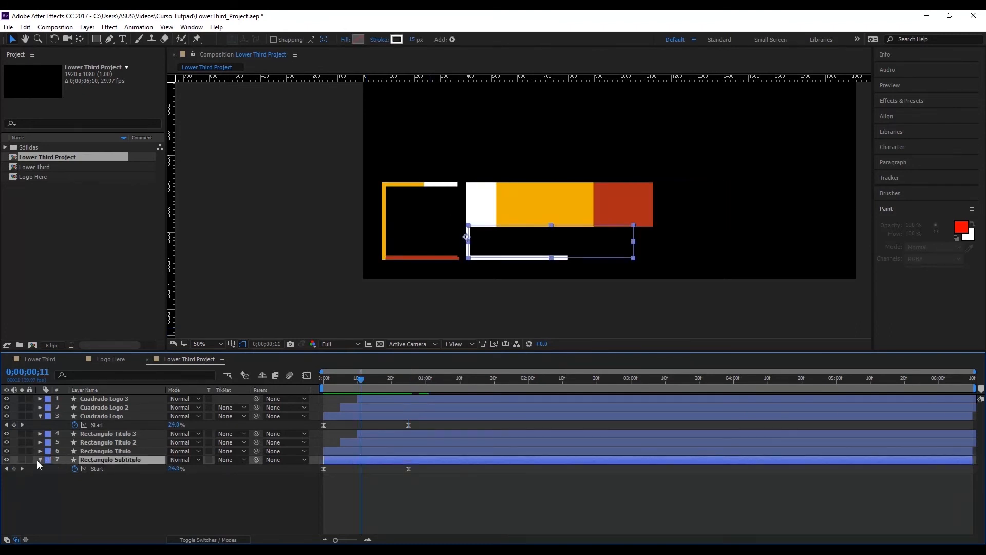
Step: Duplicate the Rectangulo Subtitulo layer twice and give Rectangulo Subtitulo 2 an orange stroke sampled from the title rectangle
key(ctrl+d)
key(ctrl+d)
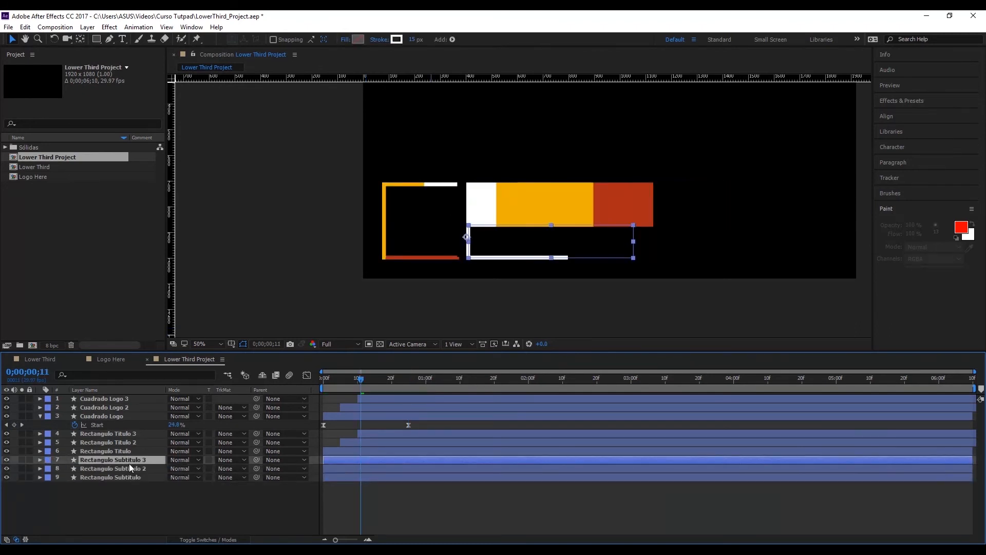
click(134, 467)
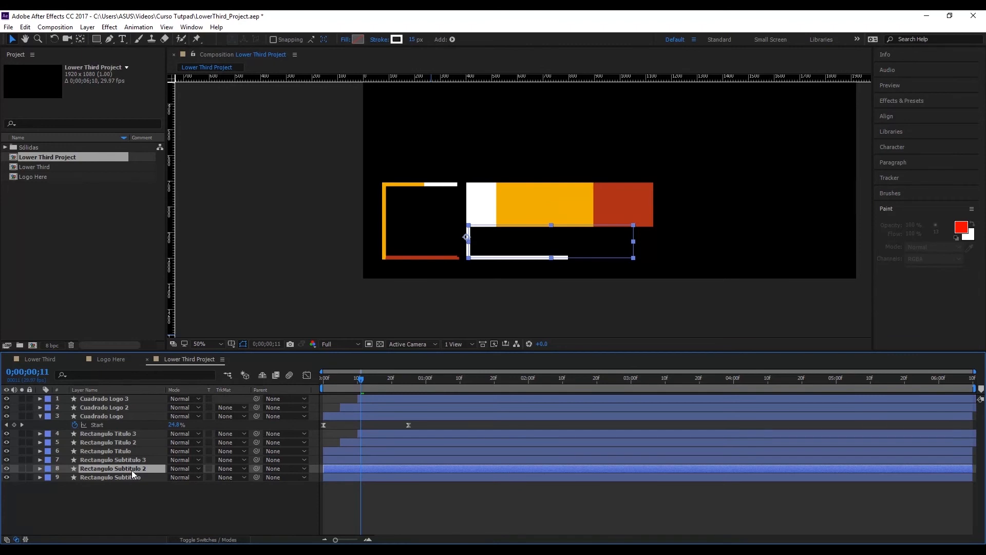
click(396, 39)
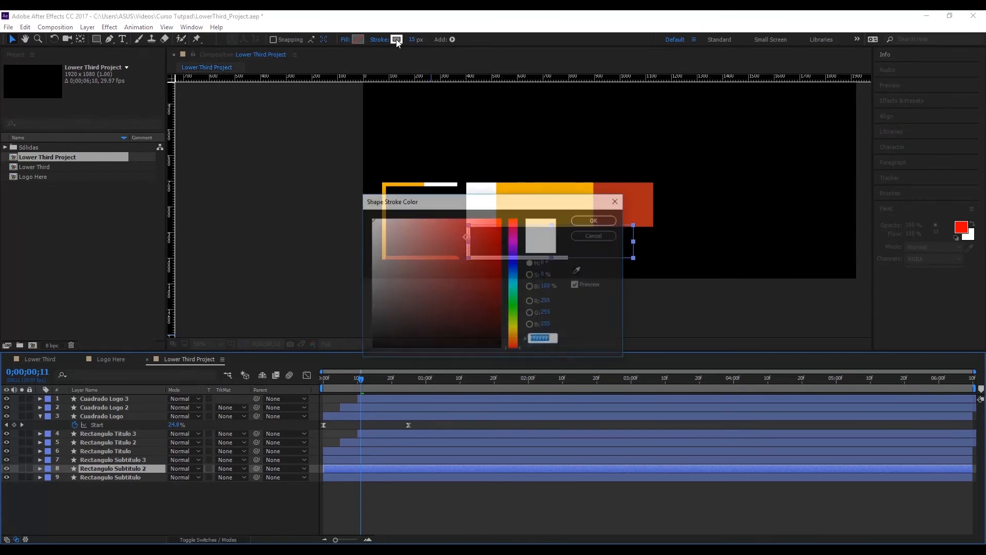
text(ADBEAFEEFFEC80EFAEDAA)
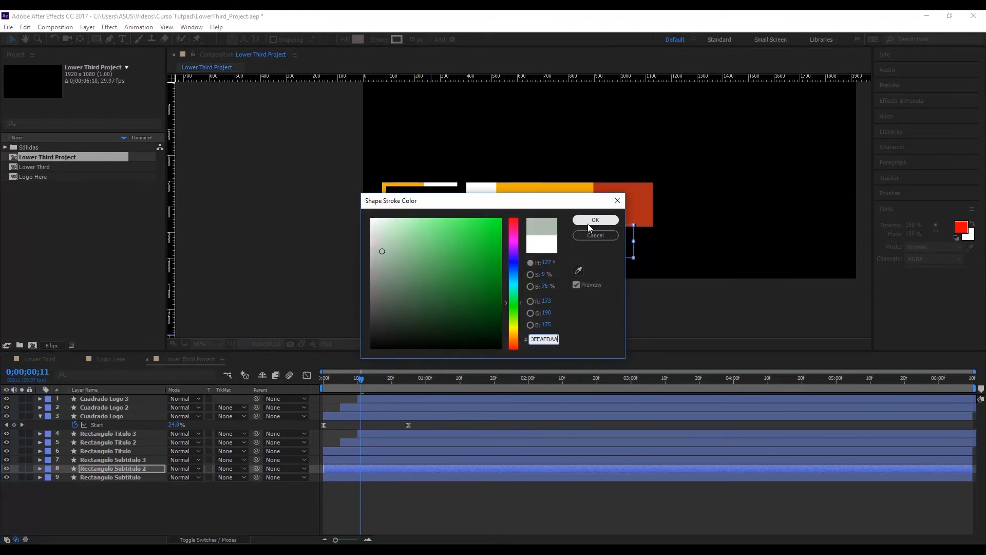
mouse_move(537, 201)
mouse_down()
mouse_move(549, 227)
mouse_move(418, 263)
mouse_up()
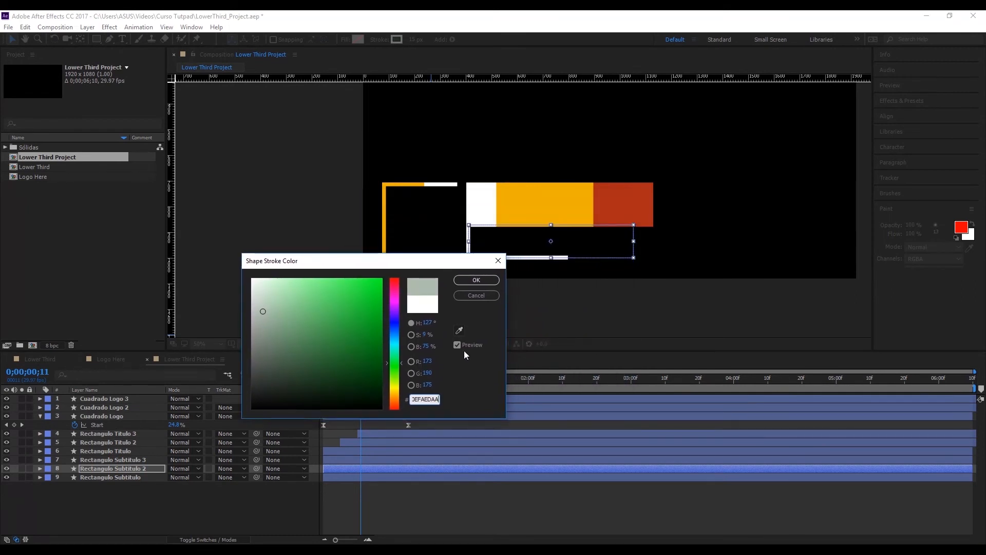
click(460, 330)
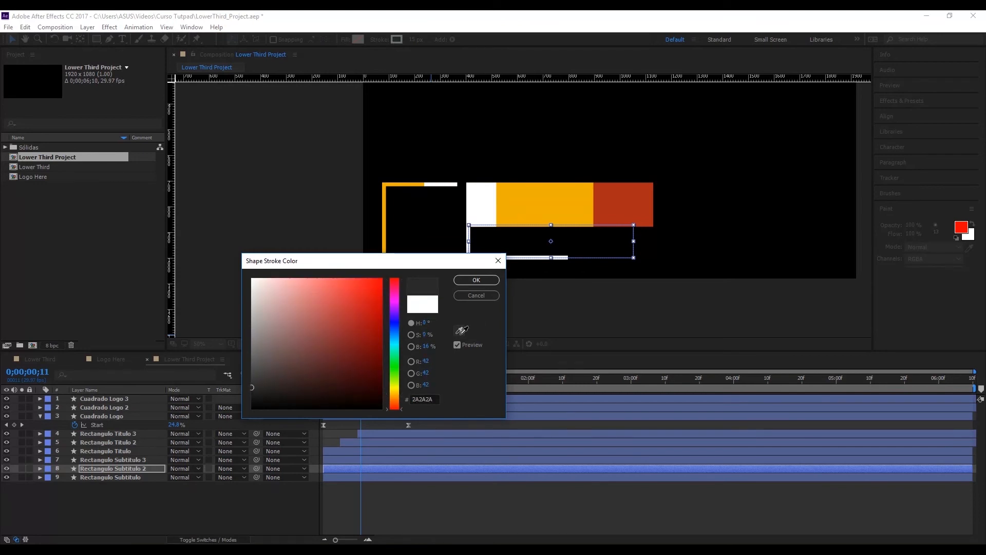
click(522, 207)
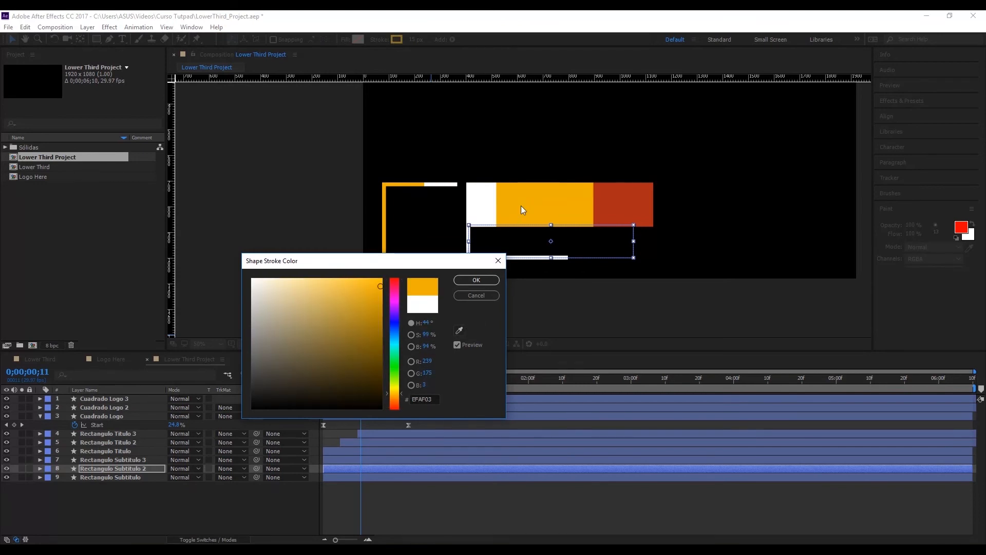
click(476, 280)
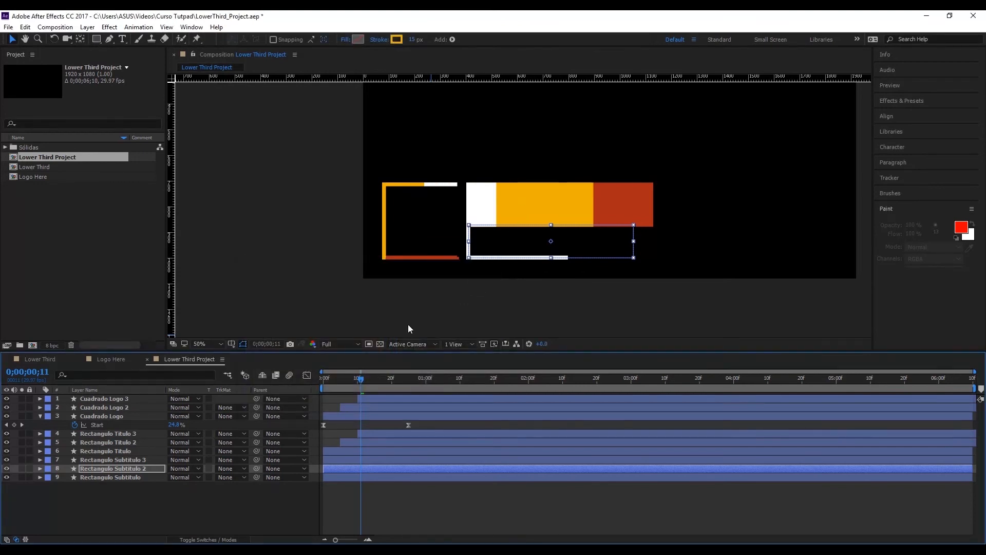
Step: Set the original Rectangulo Subtitulo layer's stroke to the red sampled from the title rectangle
click(129, 476)
click(395, 39)
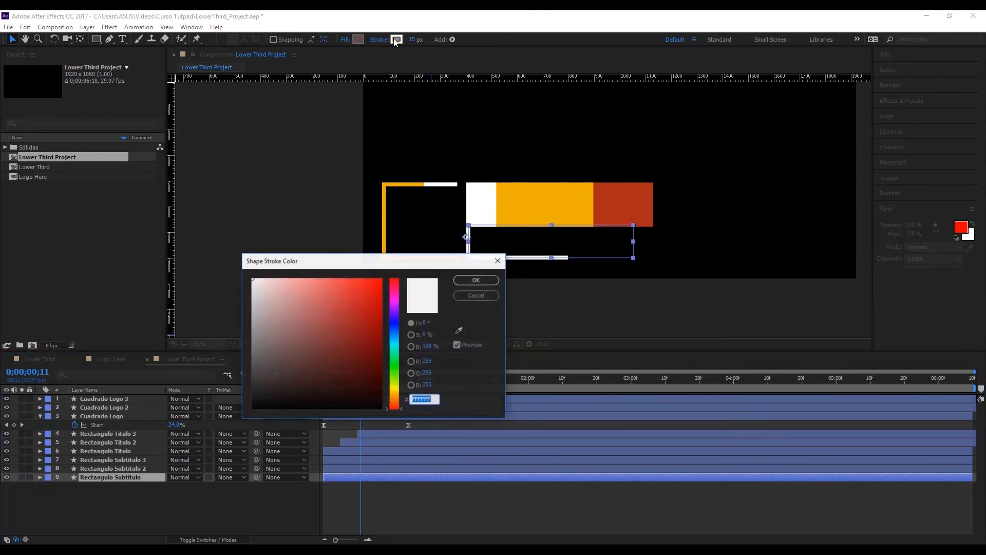
click(459, 331)
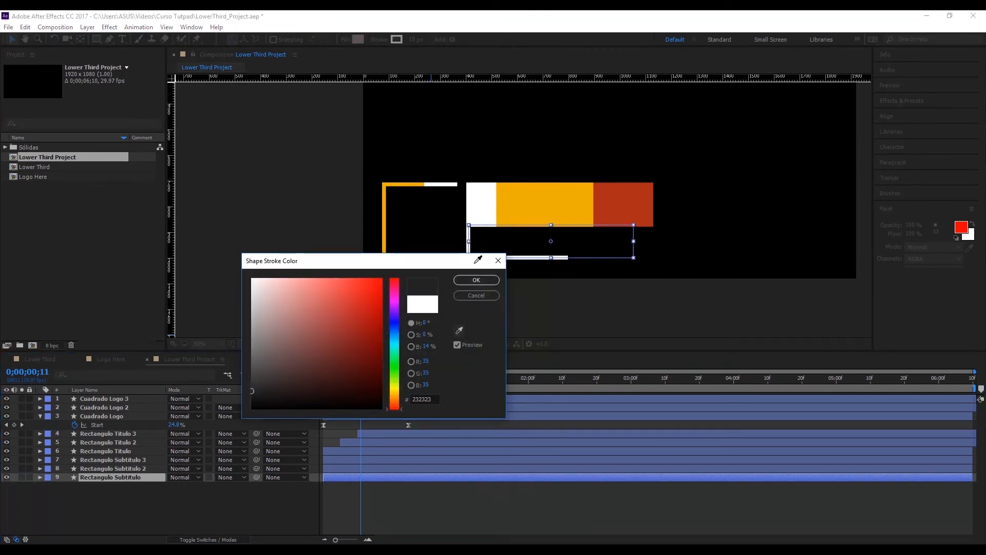
click(607, 198)
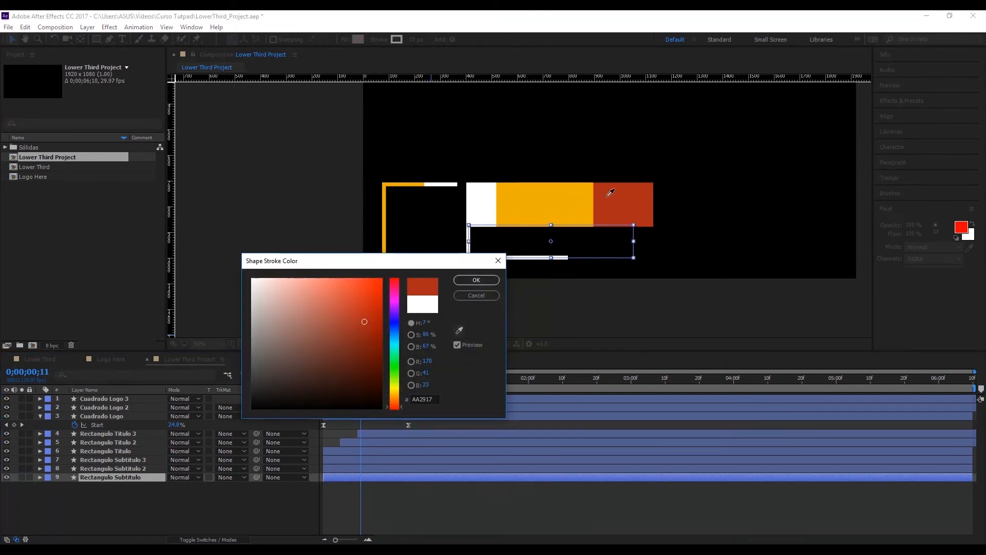
click(472, 282)
click(434, 350)
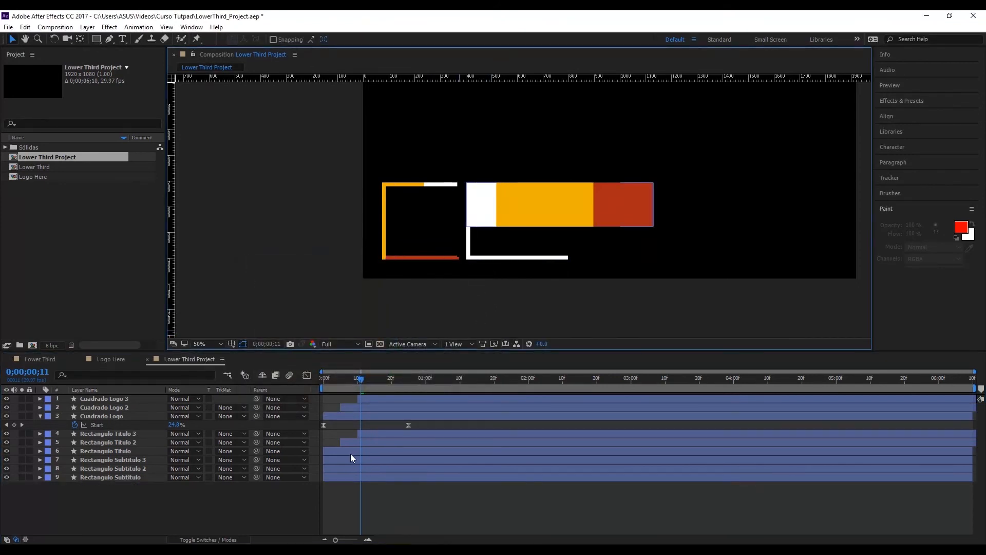
Step: Shift all three Rectangulo Subtitulo layers together so that they start at 0;00;00;10
click(343, 469)
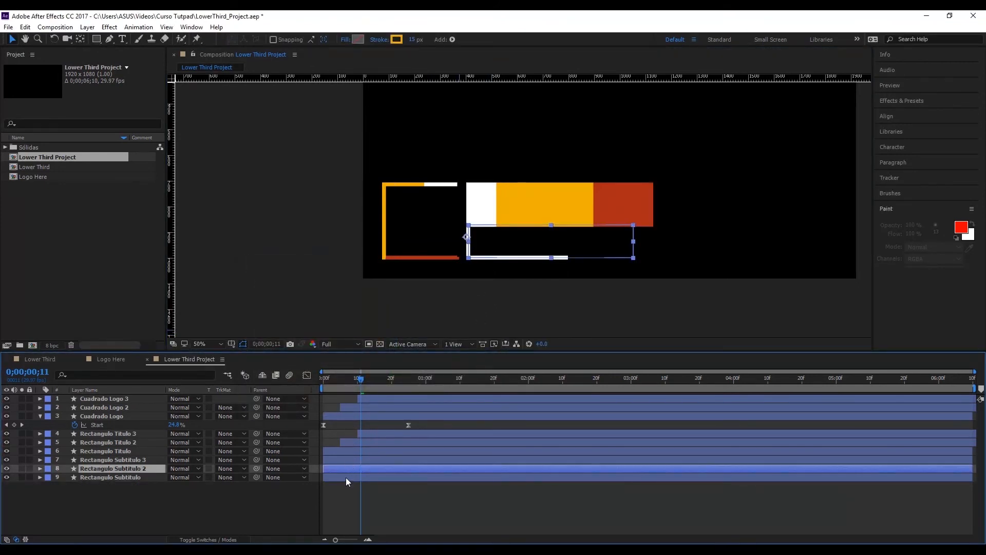
mouse_move(359, 385)
mouse_down()
mouse_move(332, 384)
mouse_move(340, 383)
mouse_up()
click(537, 291)
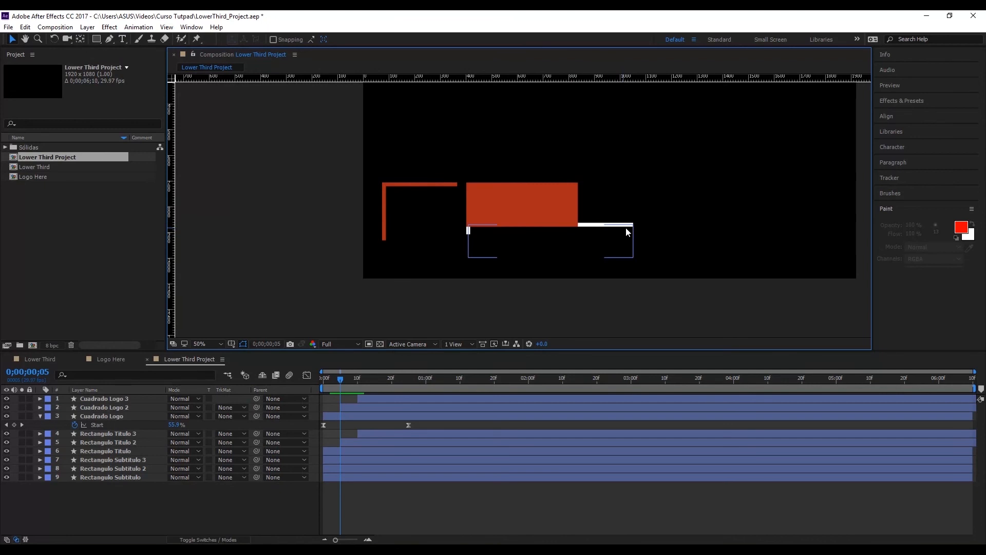
drag(343, 387, 357, 389)
click(362, 461)
shift+click(355, 479)
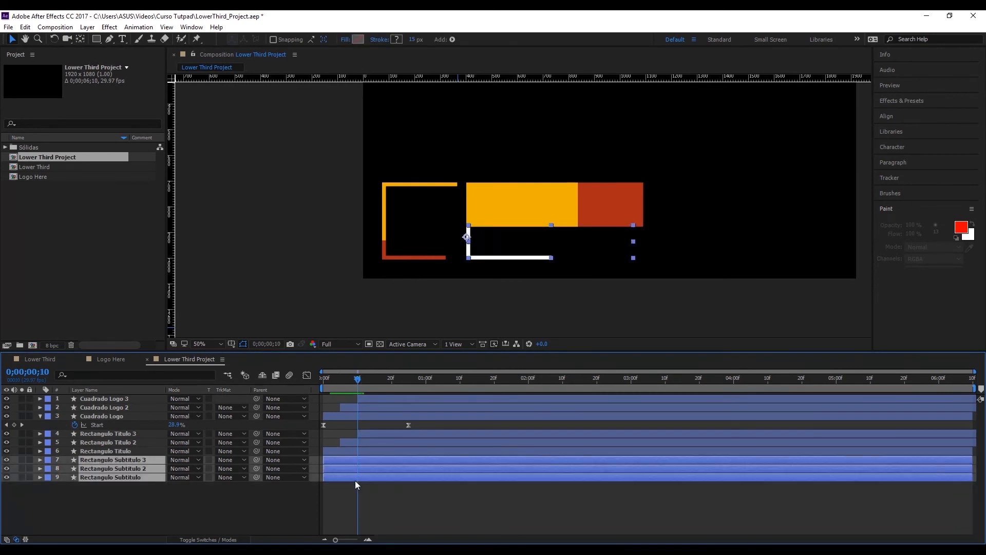
click(365, 497)
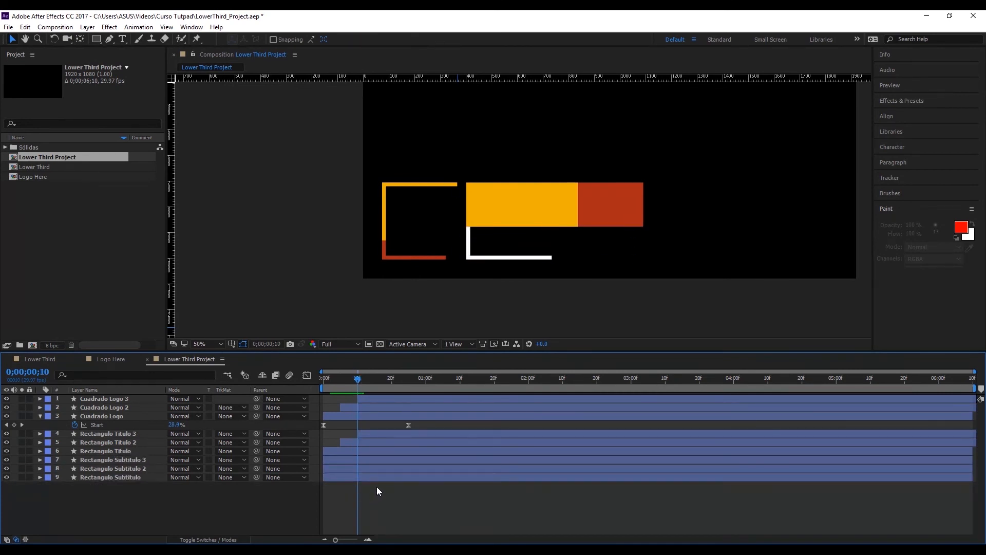
drag(347, 459, 343, 460)
click(343, 460)
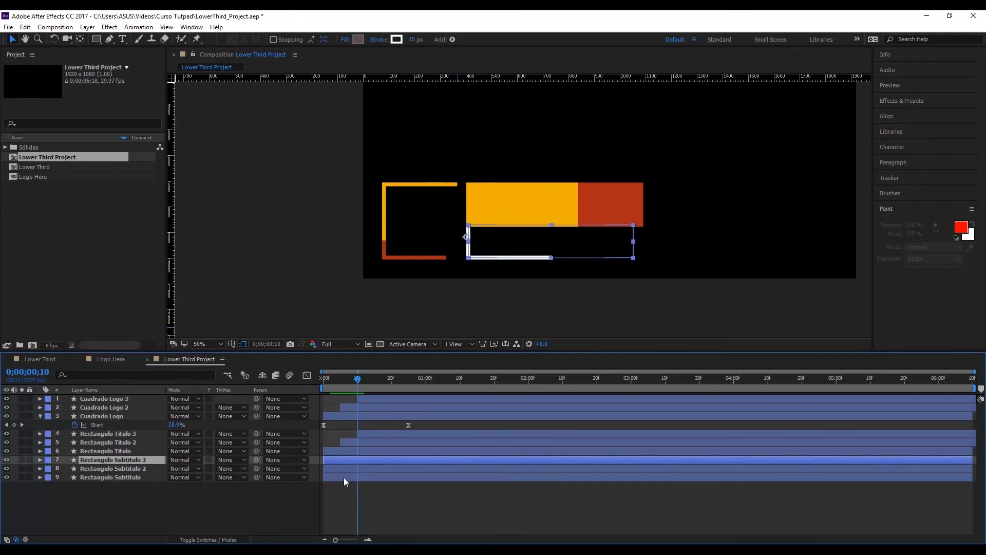
shift+click(343, 477)
drag(340, 478, 357, 480)
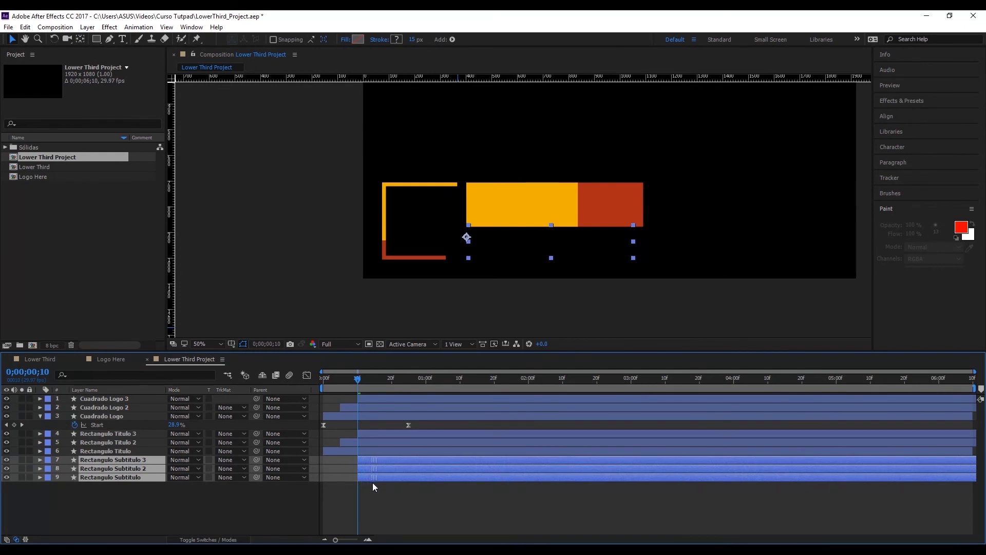
click(372, 482)
Step: Offset the orange Rectangulo Subtitulo 2 layer so that it starts at 0;00;00;15
click(356, 383)
mouse_move(355, 384)
mouse_down()
mouse_move(438, 384)
mouse_move(360, 408)
mouse_move(399, 411)
mouse_move(358, 394)
mouse_up()
click(374, 468)
click(368, 376)
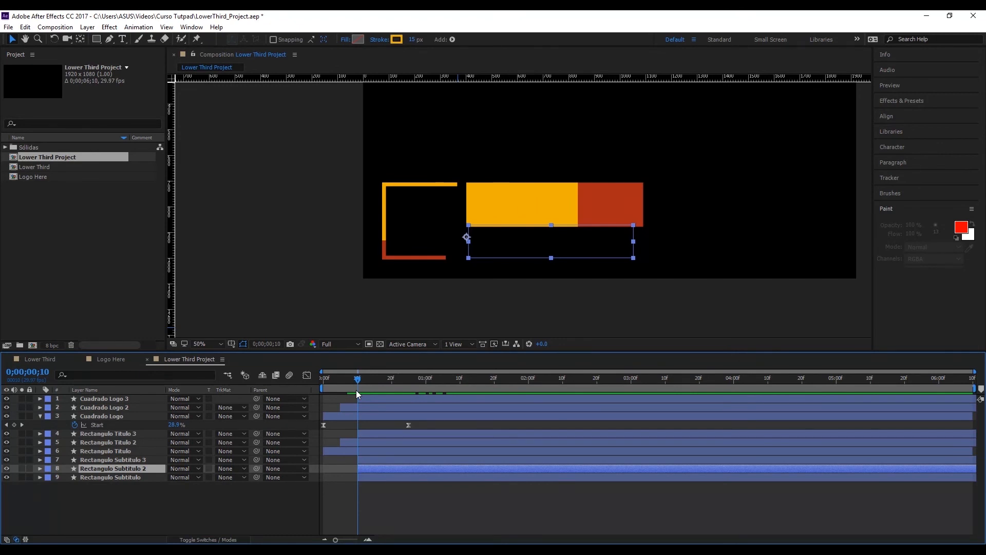
drag(357, 391, 375, 393)
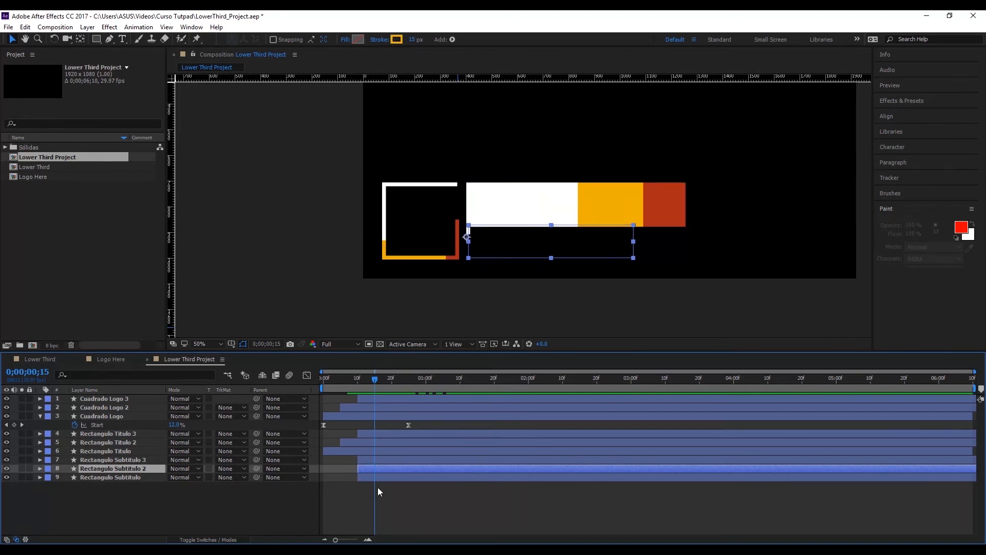
drag(371, 470, 385, 470)
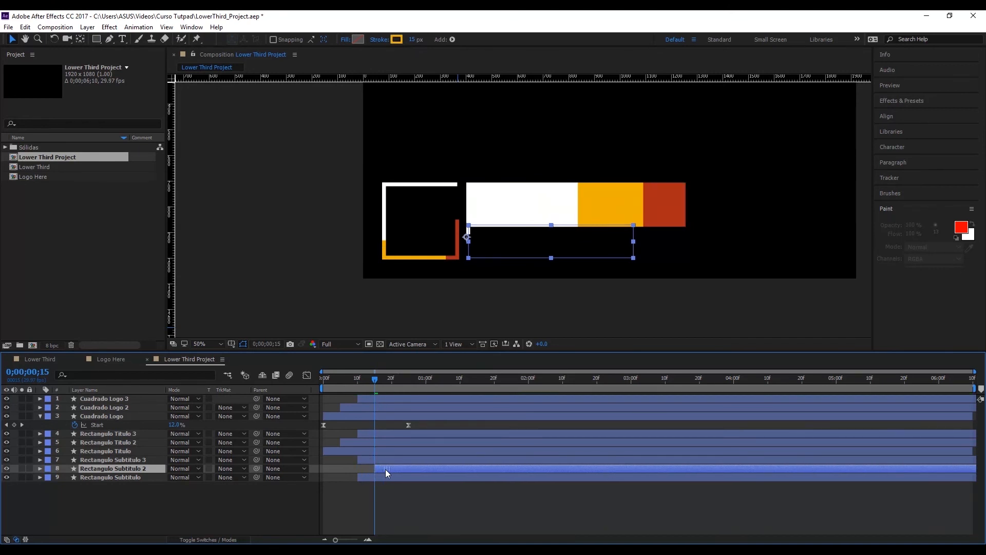
Step: Offset the white Rectangulo Subtitulo 3 layer so that it starts at 0;00;00;20
click(390, 385)
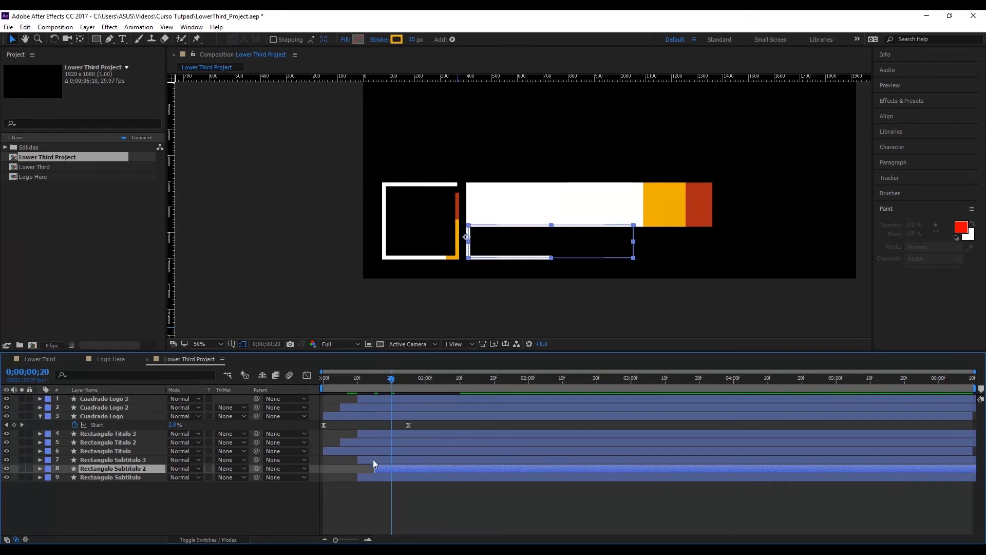
drag(366, 460, 399, 462)
click(406, 500)
Step: Play the composition repeatedly from the start to check the staggered subtitle frame animation, and scrub to 0;00;01;17
click(325, 382)
key(space)
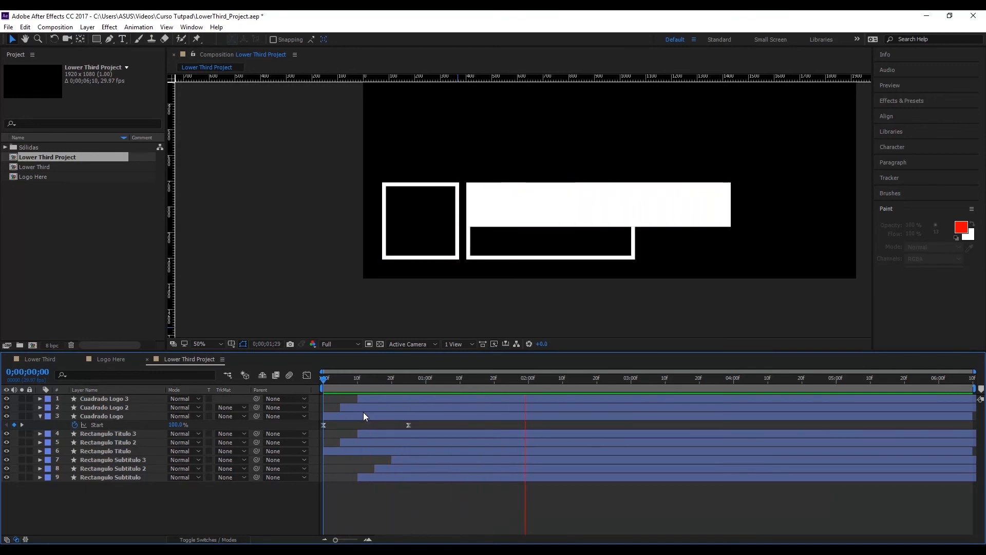
click(457, 329)
key(space)
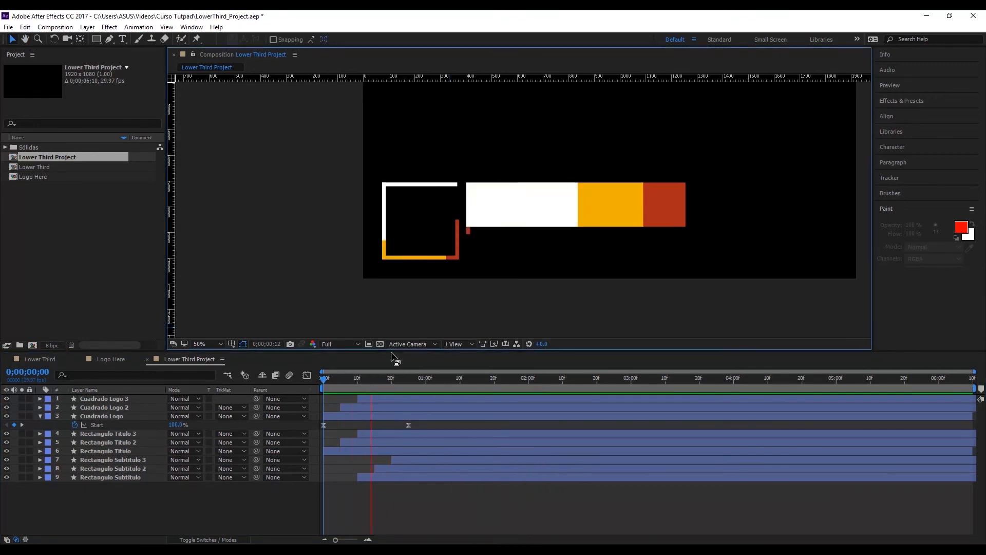
key(space)
key(space)
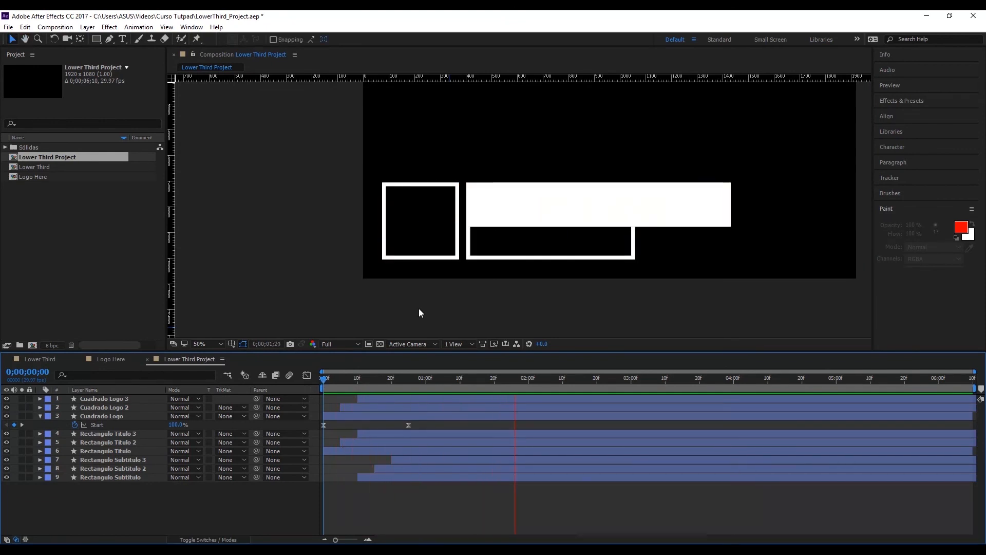
key(space)
key(space)
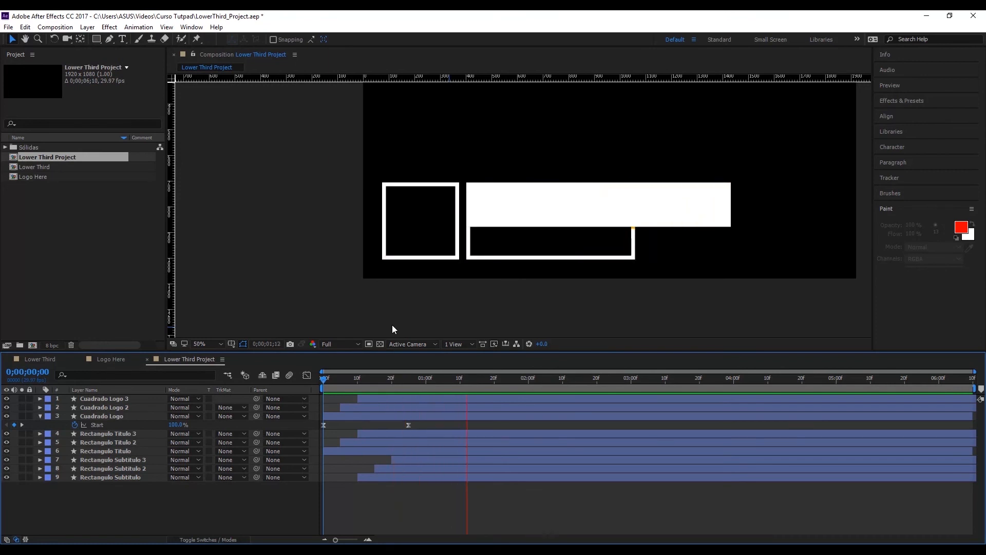
drag(346, 380, 484, 385)
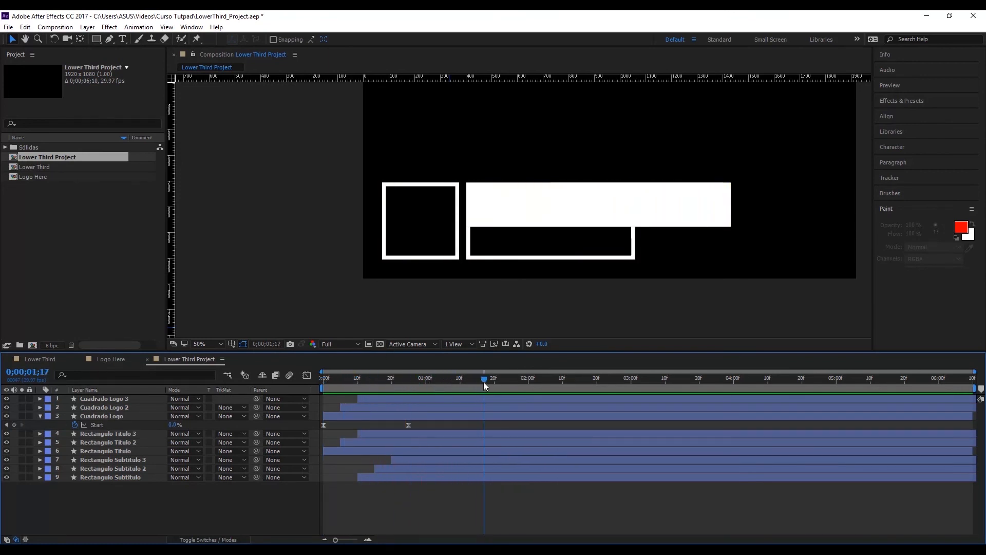